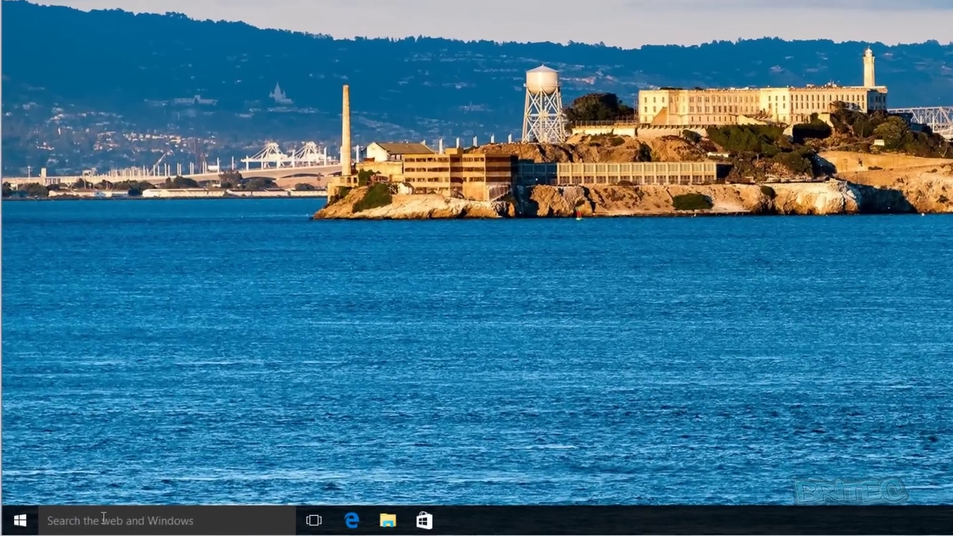
- Search Windows for "services" and open the Services desktop app
{"action": "left_click", "coordinate": [104, 517]}
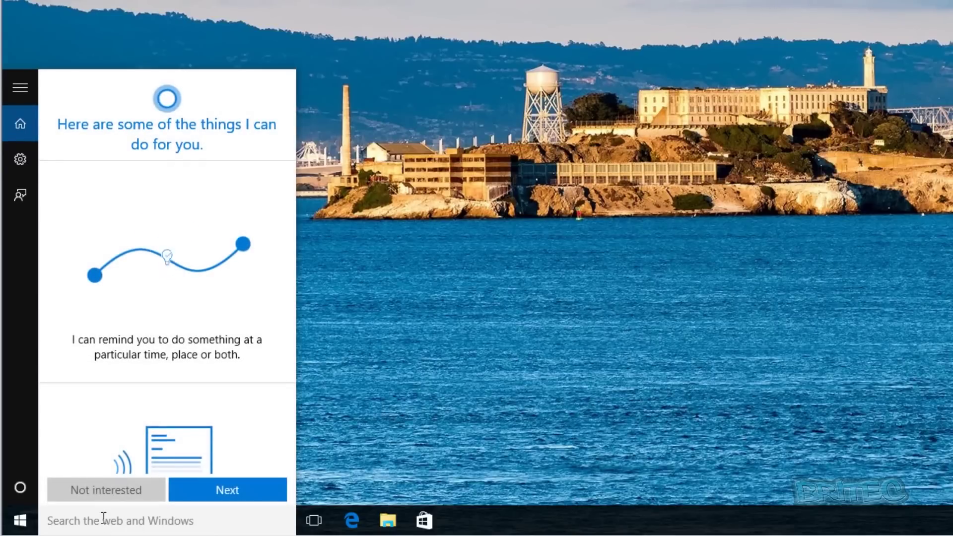
{"action": "type", "text": "services"}
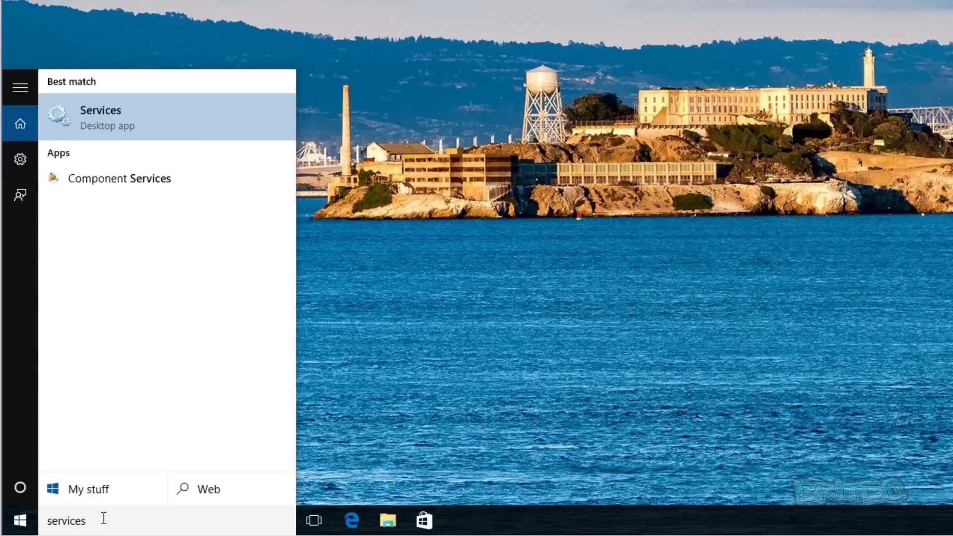
{"action": "left_click", "coordinate": [82, 109]}
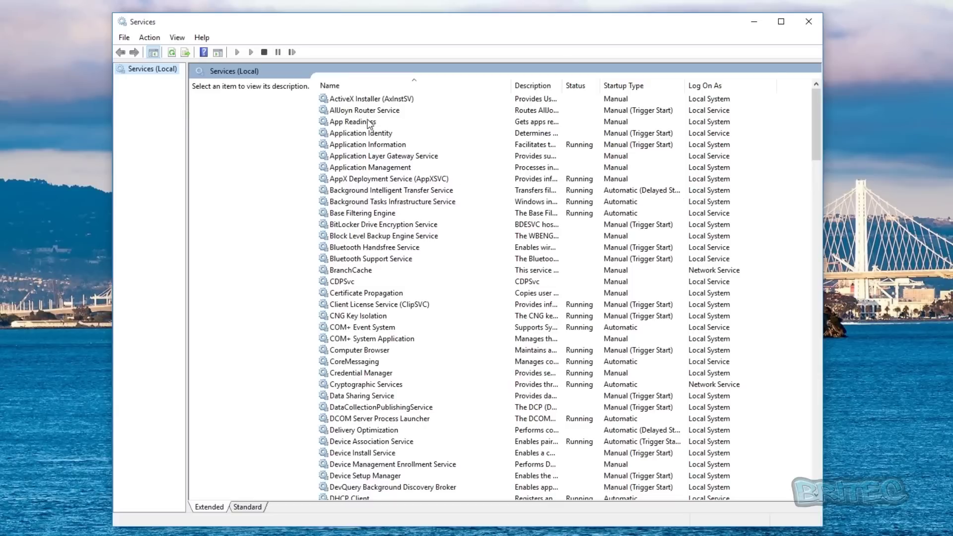
- Review the AllJoyn Router Service's description and set the service's startup type to Disabled, applying the change
{"action": "left_click_drag", "start_coordinate": [816, 115], "coordinate": [891, 82]}
{"action": "left_click", "coordinate": [350, 112]}
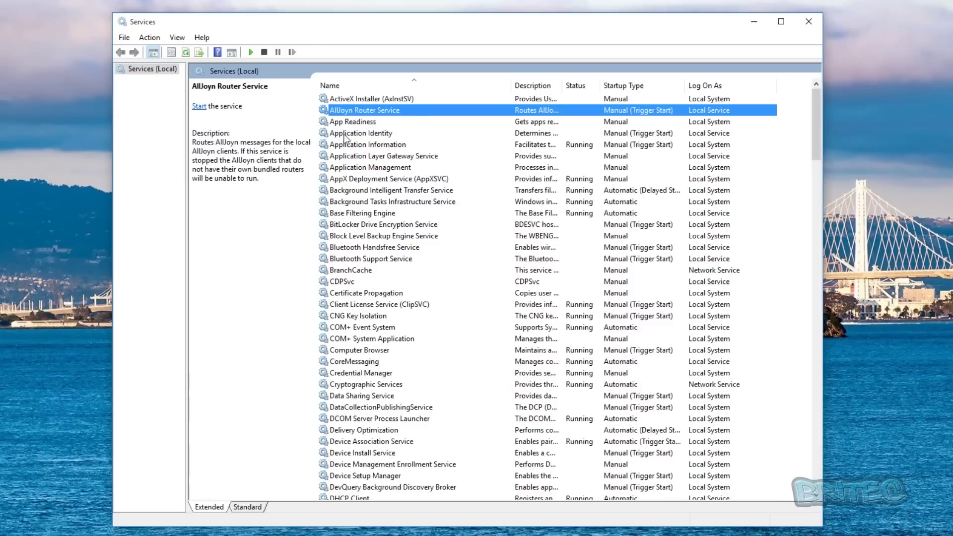
{"action": "left_click", "coordinate": [193, 134]}
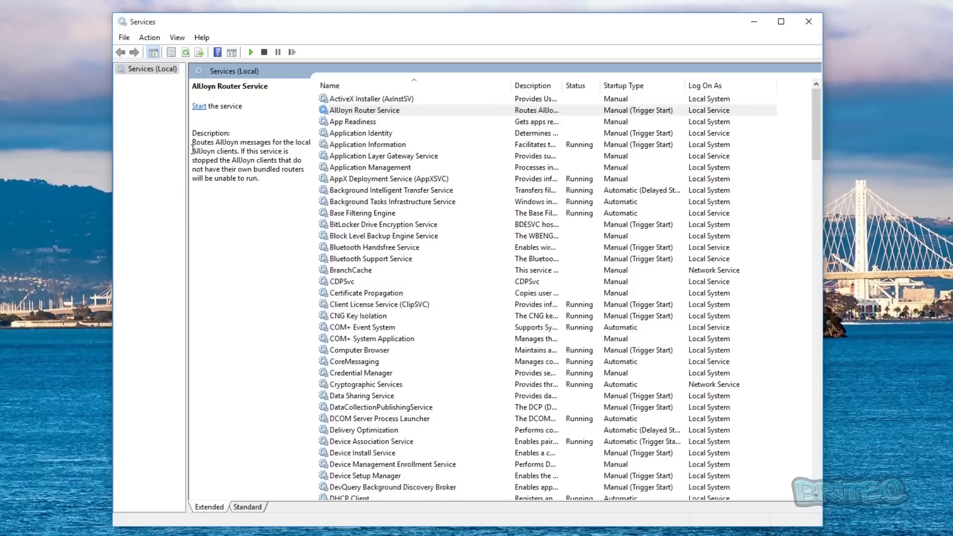
{"action": "left_click", "coordinate": [367, 113]}
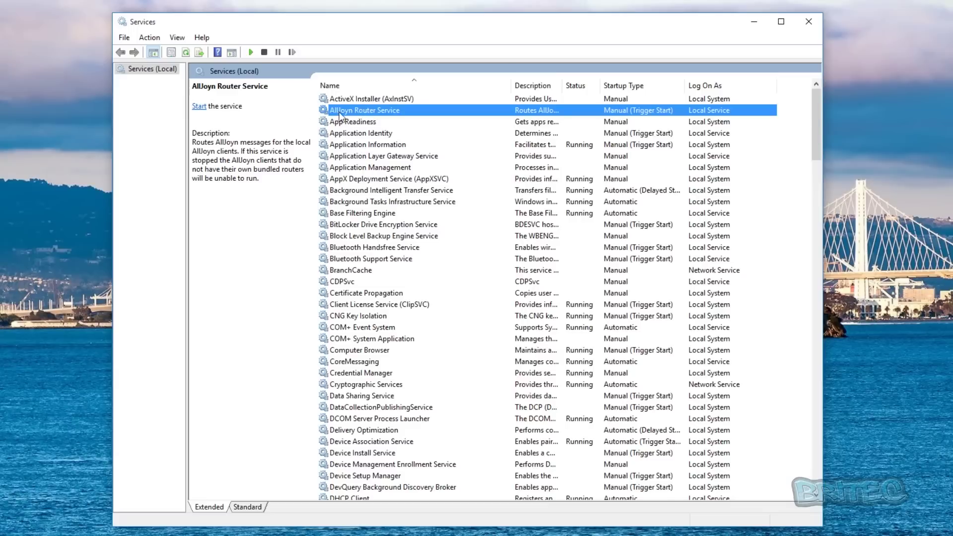
{"action": "left_click", "coordinate": [250, 197]}
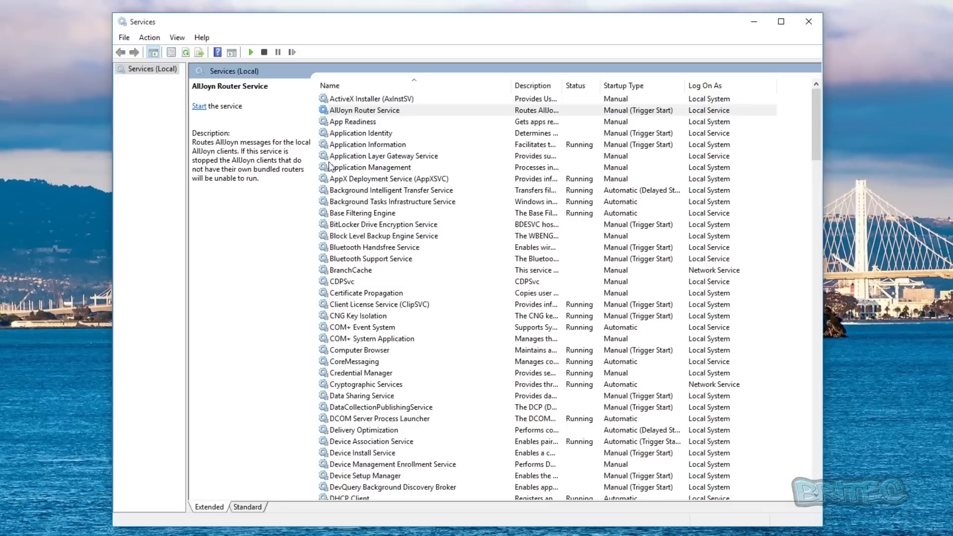
{"action": "left_click", "coordinate": [391, 108]}
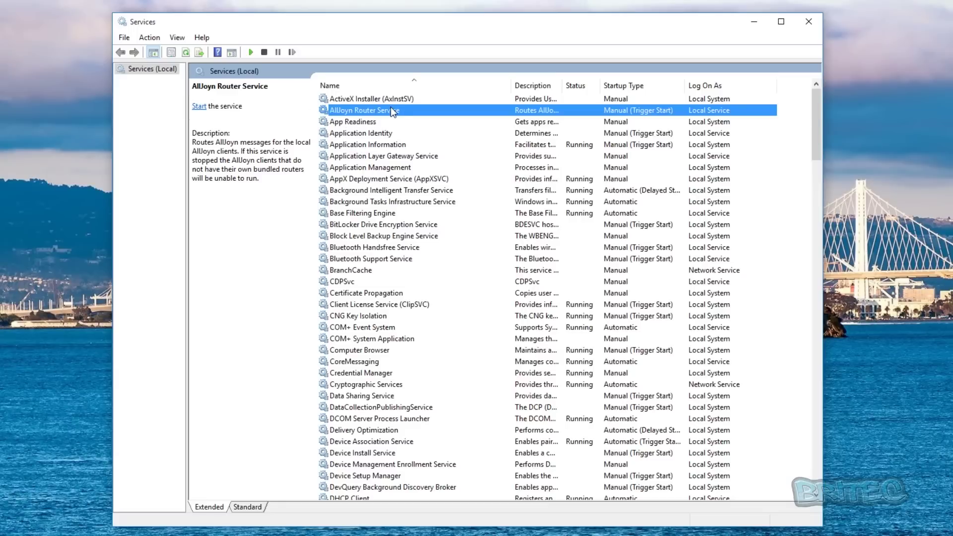
{"action": "right_click", "coordinate": [401, 112]}
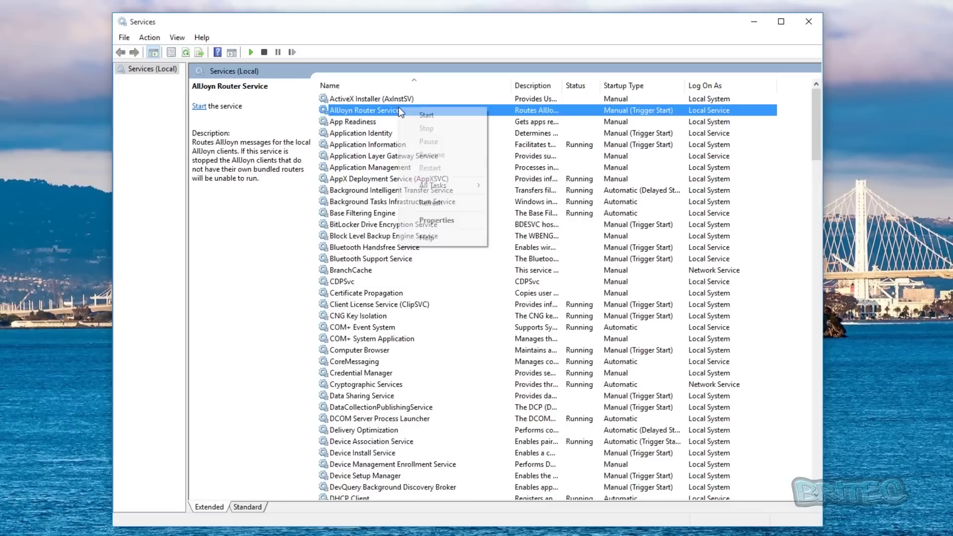
{"action": "left_click", "coordinate": [441, 223]}
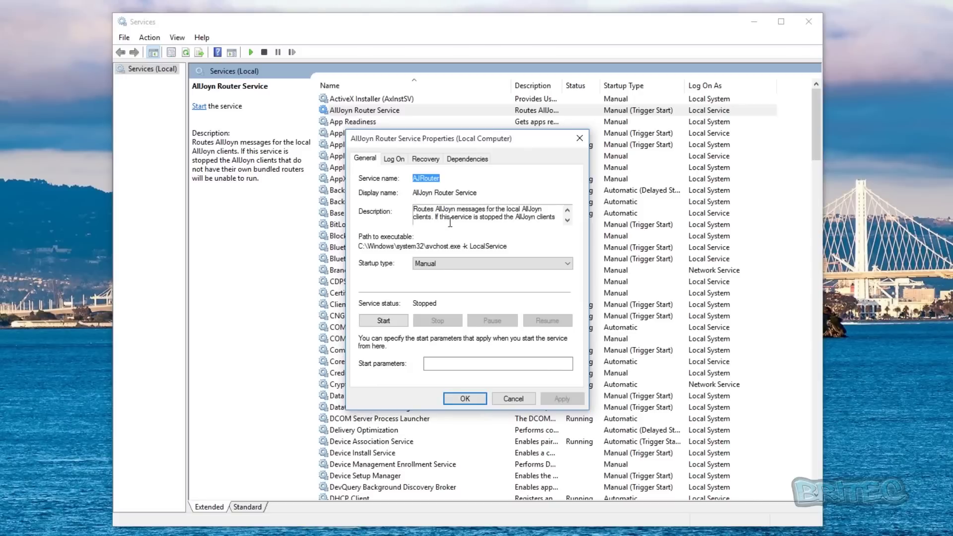
{"action": "left_click", "coordinate": [455, 263]}
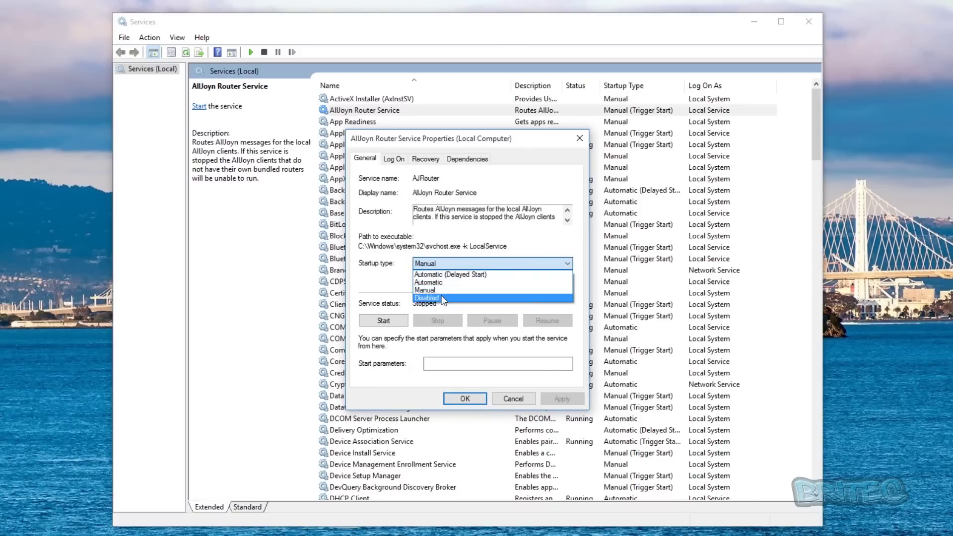
{"action": "left_click", "coordinate": [456, 298]}
{"action": "left_click", "coordinate": [566, 399]}
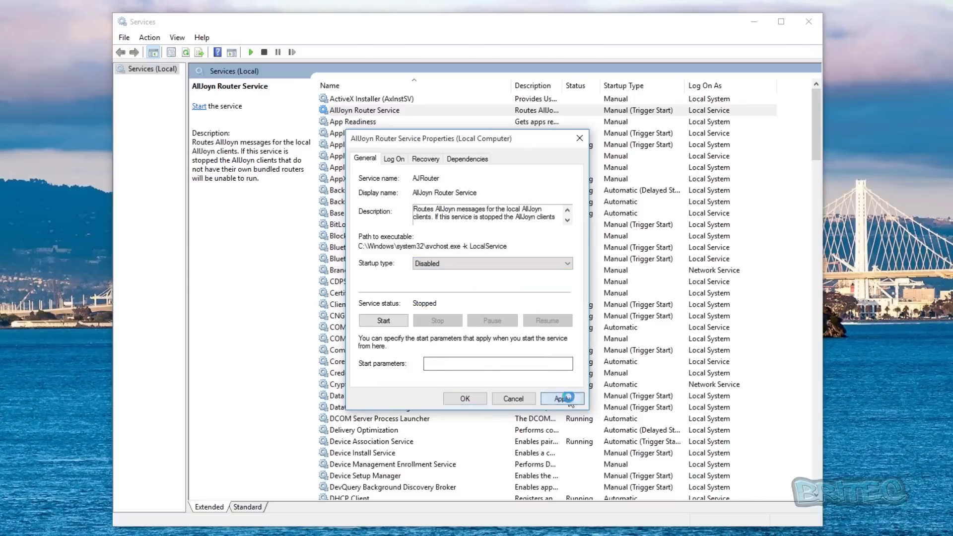
{"action": "left_click", "coordinate": [465, 399]}
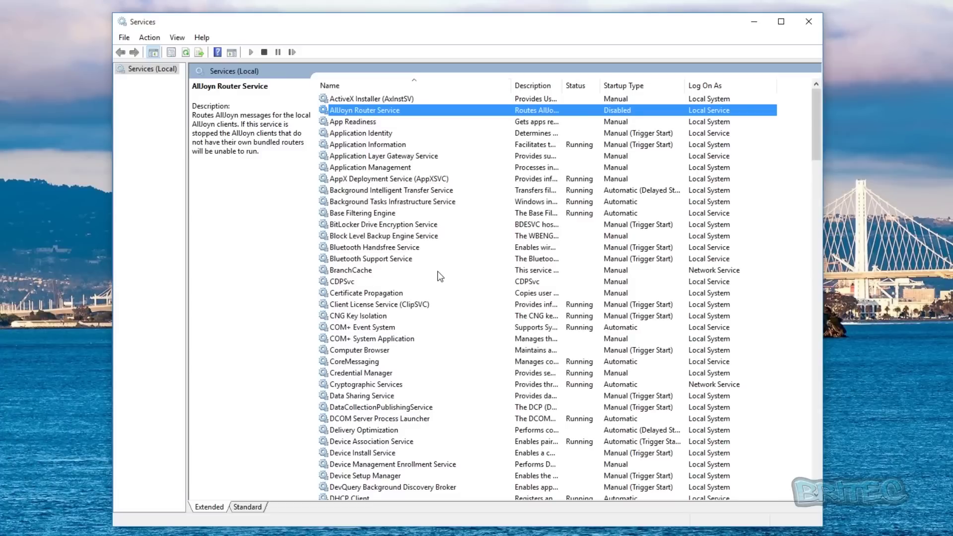
- Set the startup type of the Application Layer Gateway Service to Disabled and apply the change
{"action": "left_click", "coordinate": [396, 156]}
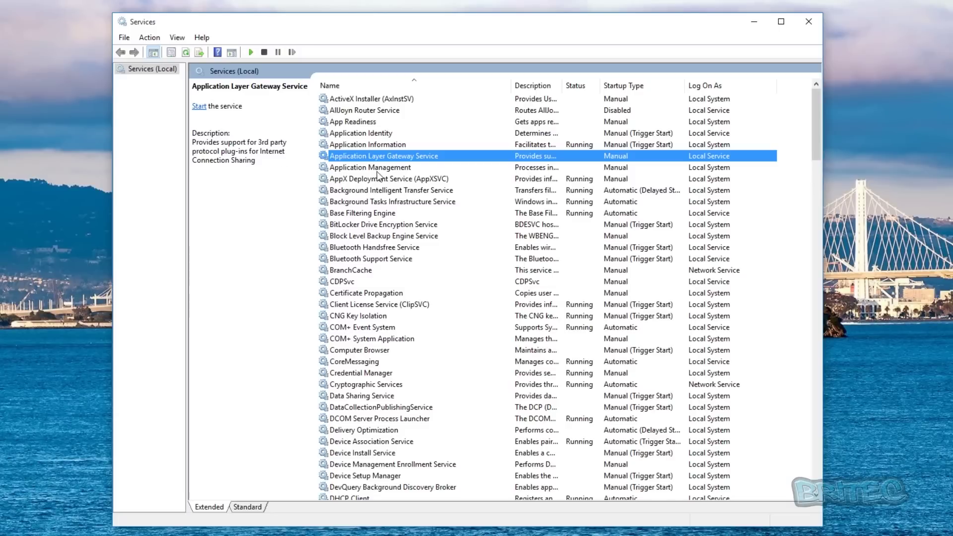
{"action": "right_click", "coordinate": [419, 157]}
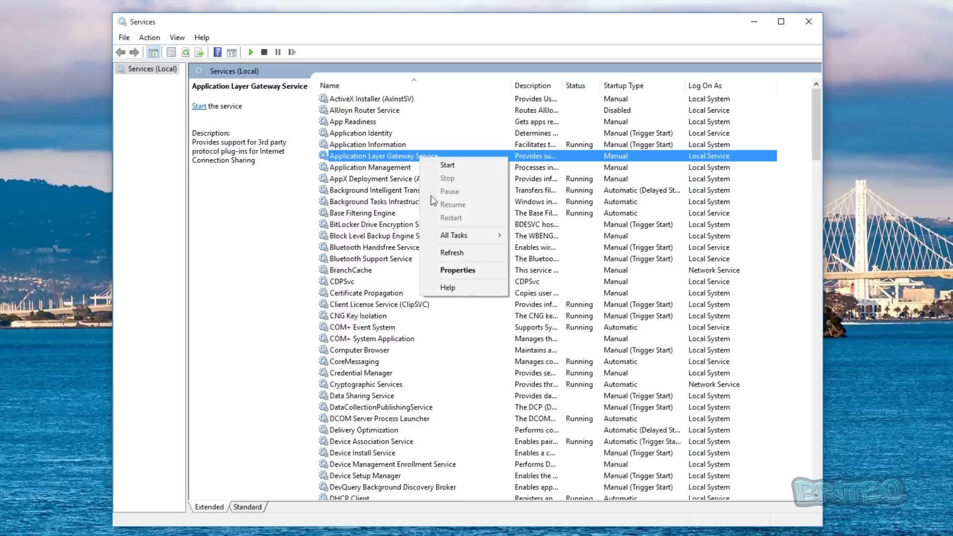
{"action": "left_click", "coordinate": [445, 269]}
{"action": "left_click", "coordinate": [441, 266]}
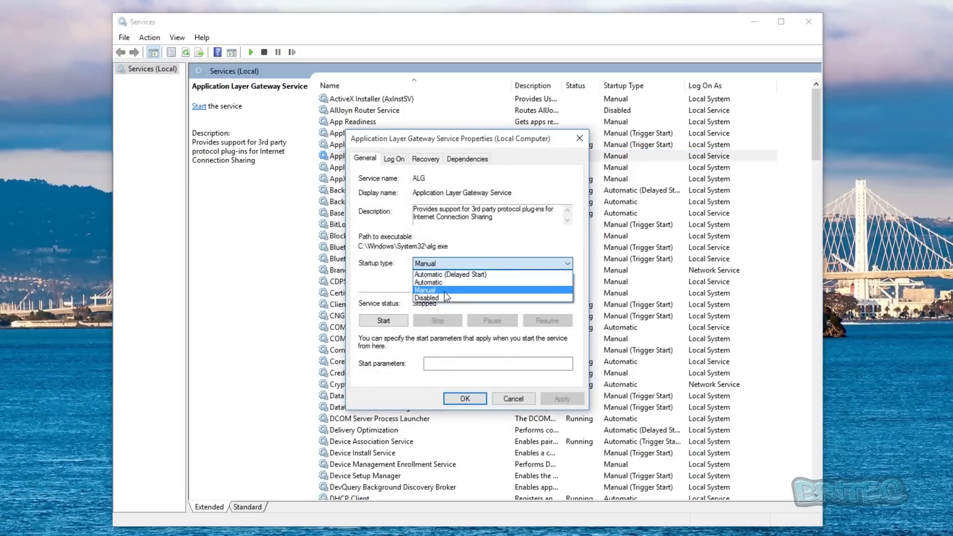
{"action": "left_click", "coordinate": [443, 307]}
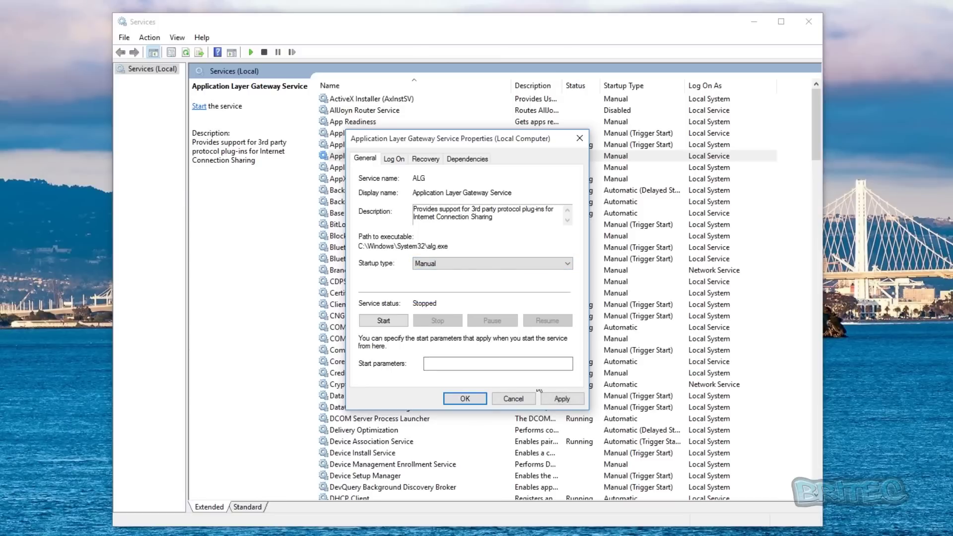
{"action": "left_click", "coordinate": [468, 264]}
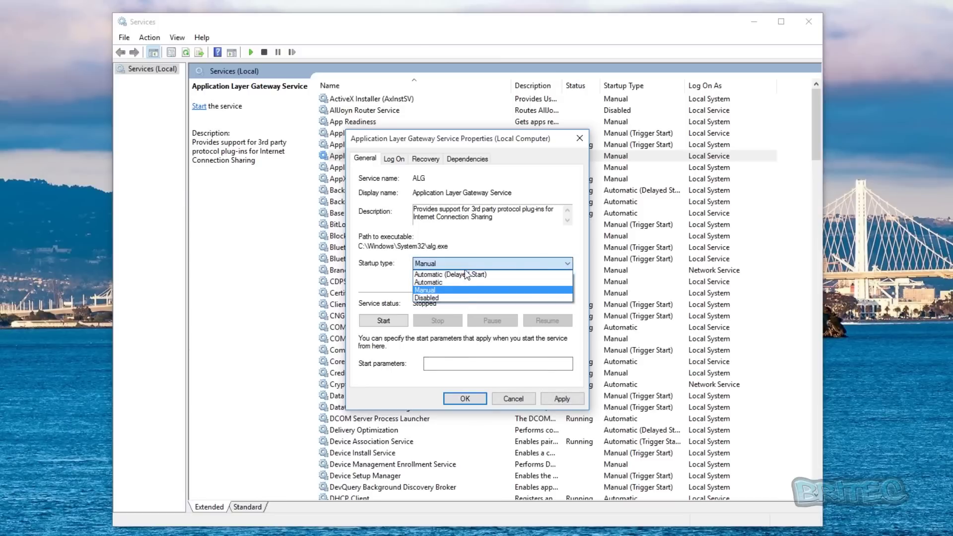
{"action": "left_click", "coordinate": [452, 297]}
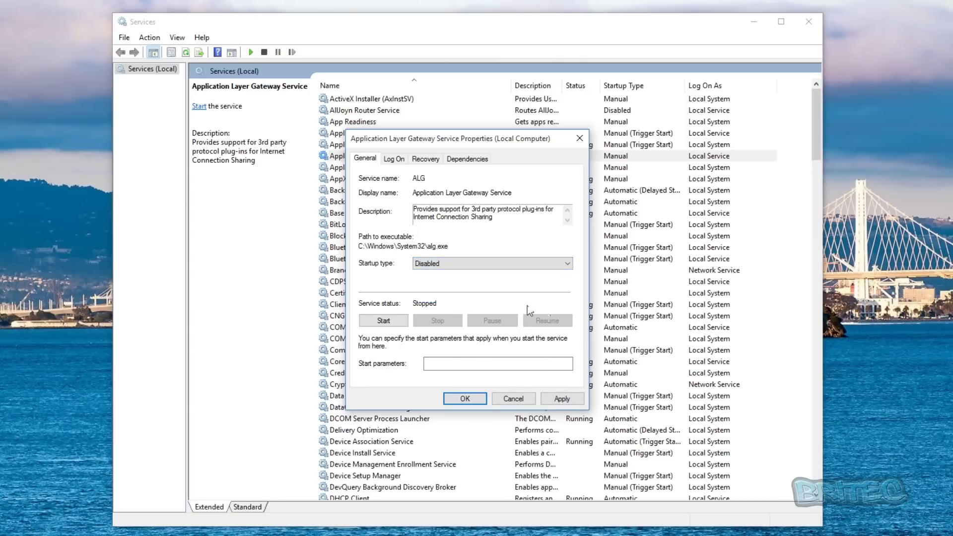
{"action": "left_click", "coordinate": [559, 399]}
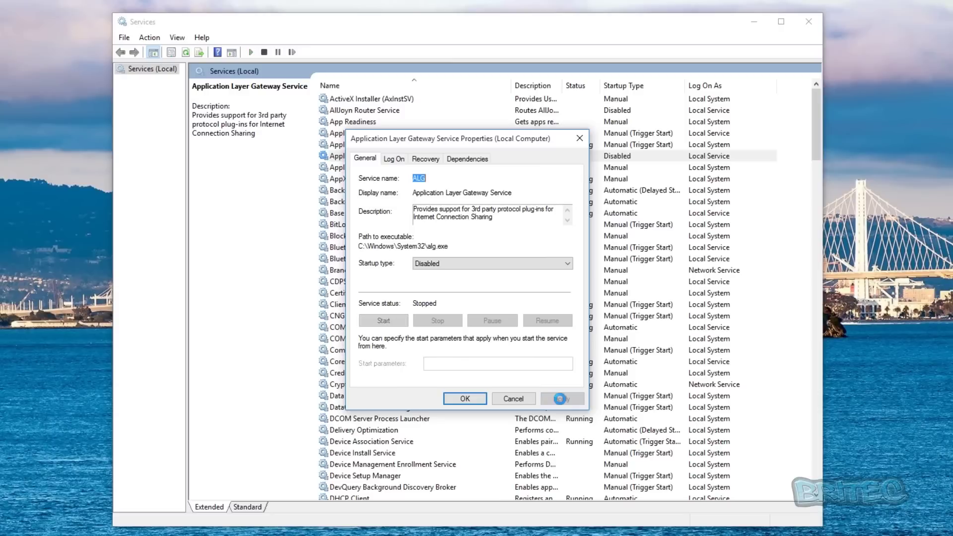
{"action": "left_click", "coordinate": [465, 398]}
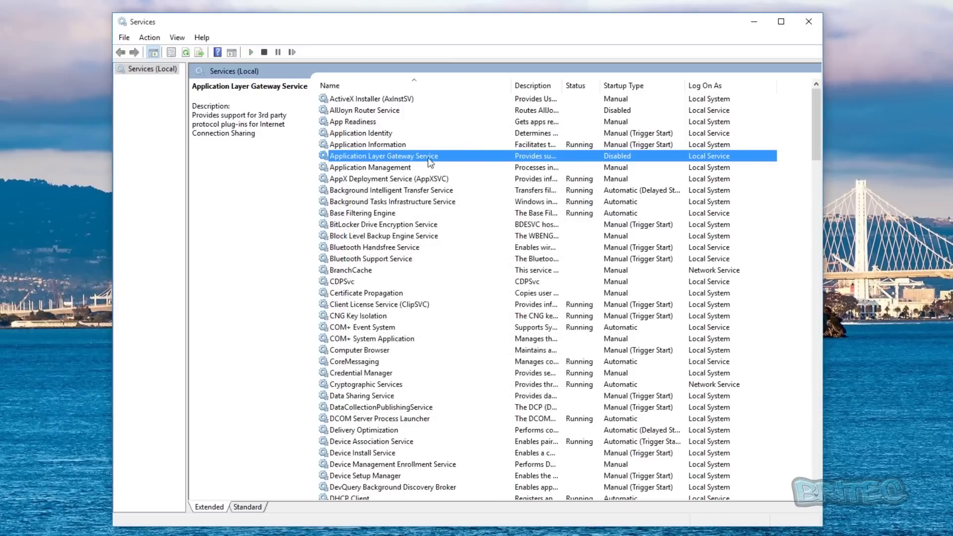
- Review the available startup type options in the Application Layer Gateway Service's properties, then cancel without changing anything
{"action": "right_click", "coordinate": [391, 157]}
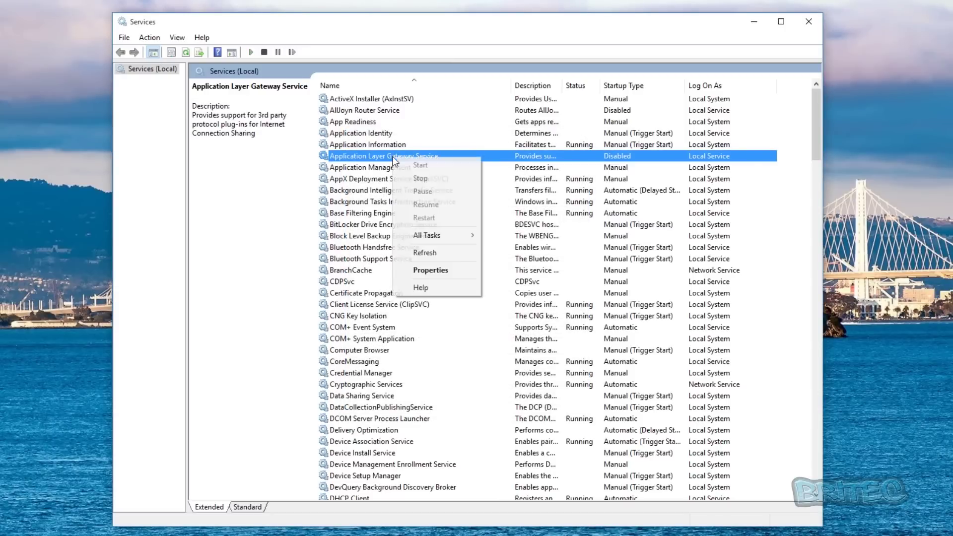
{"action": "left_click", "coordinate": [431, 271]}
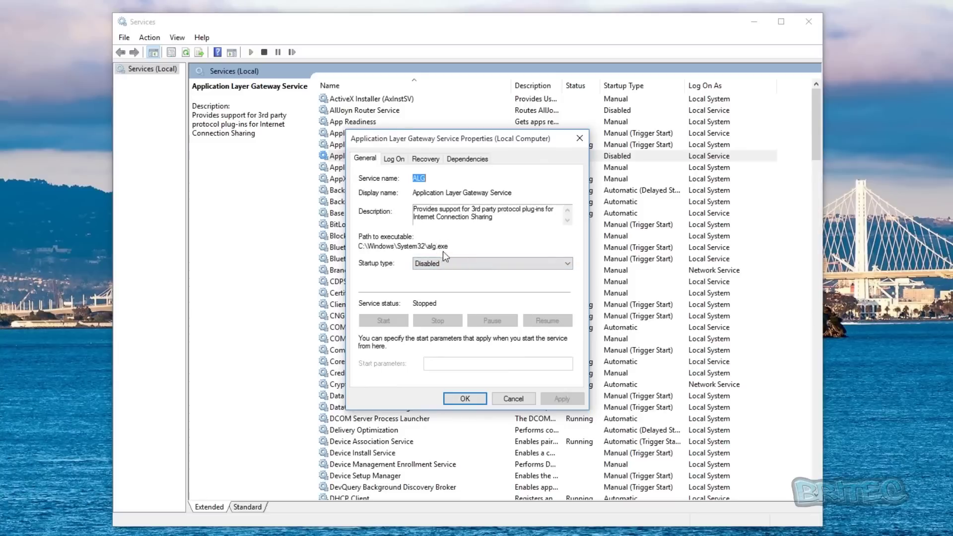
{"action": "left_click", "coordinate": [446, 262]}
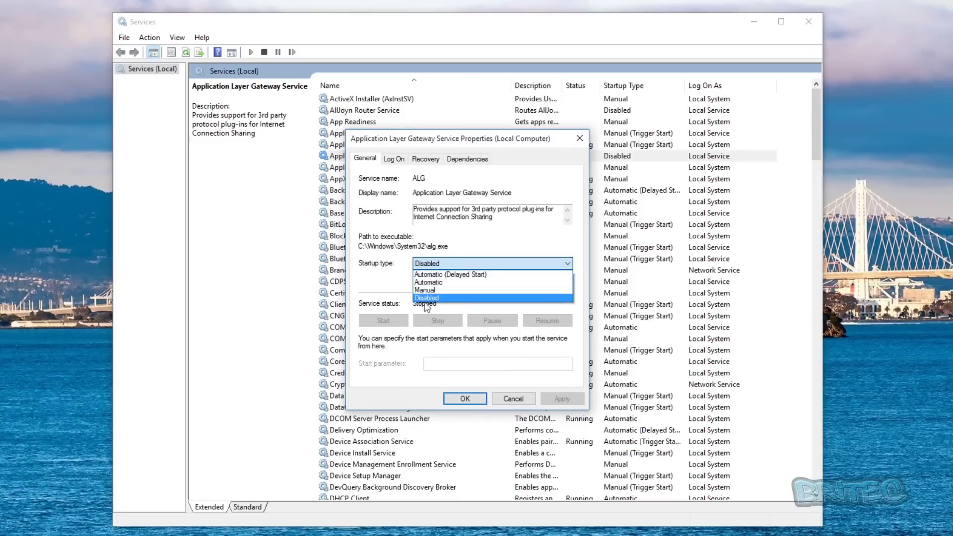
{"action": "left_click", "coordinate": [370, 286]}
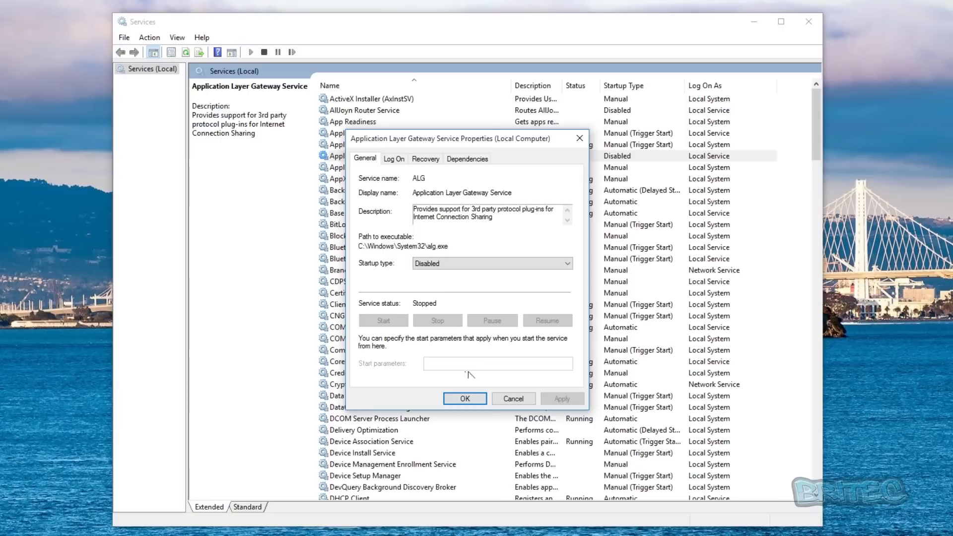
{"action": "left_click", "coordinate": [513, 399]}
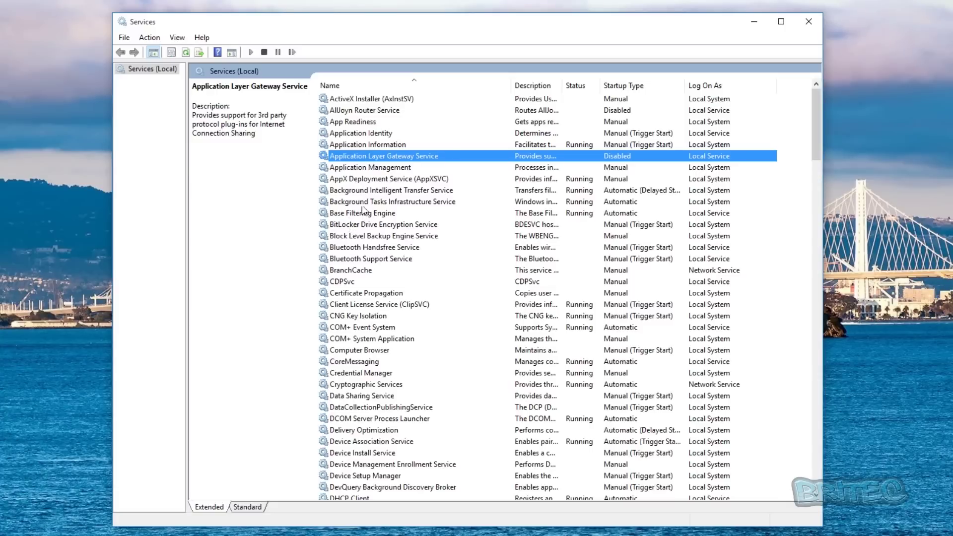
- Set the startup type of the Bluetooth Support Service to Disabled and apply the change
{"action": "left_click", "coordinate": [362, 259]}
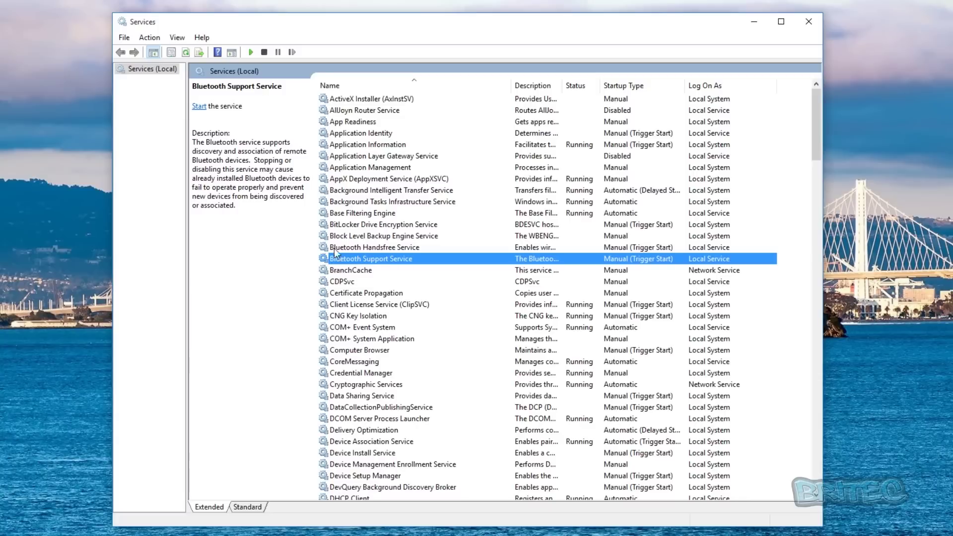
{"action": "right_click", "coordinate": [388, 263]}
{"action": "left_click", "coordinate": [440, 375]}
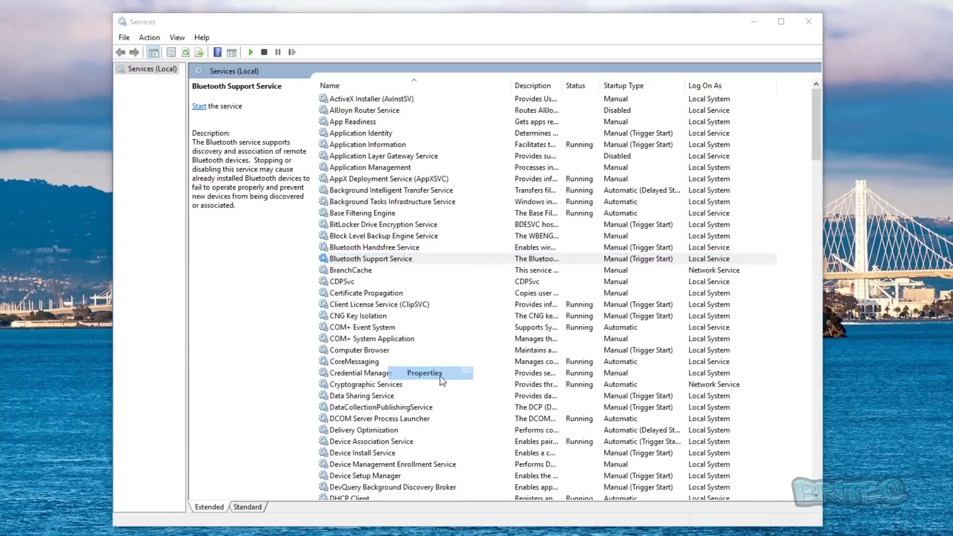
{"action": "left_click", "coordinate": [492, 263]}
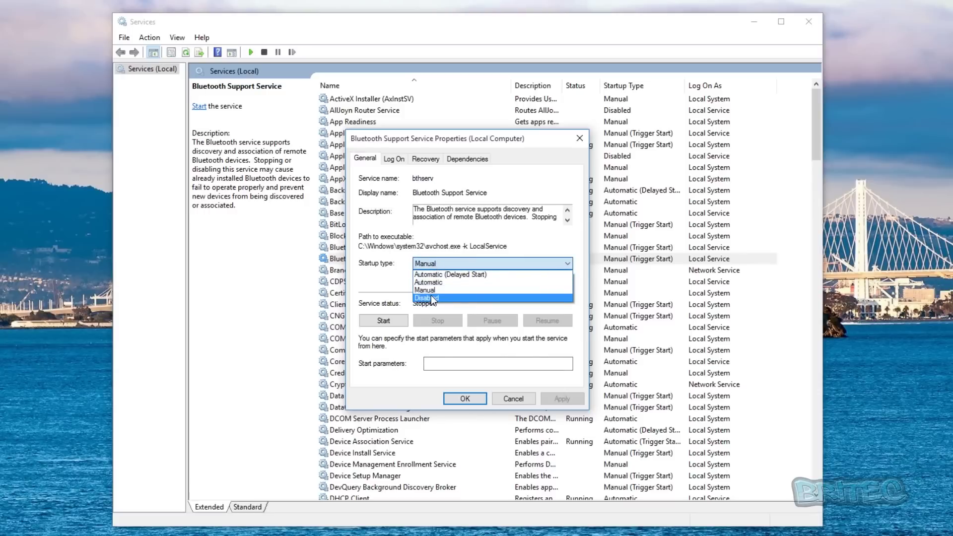
{"action": "left_click", "coordinate": [453, 303]}
{"action": "left_click", "coordinate": [562, 400]}
{"action": "left_click", "coordinate": [465, 399]}
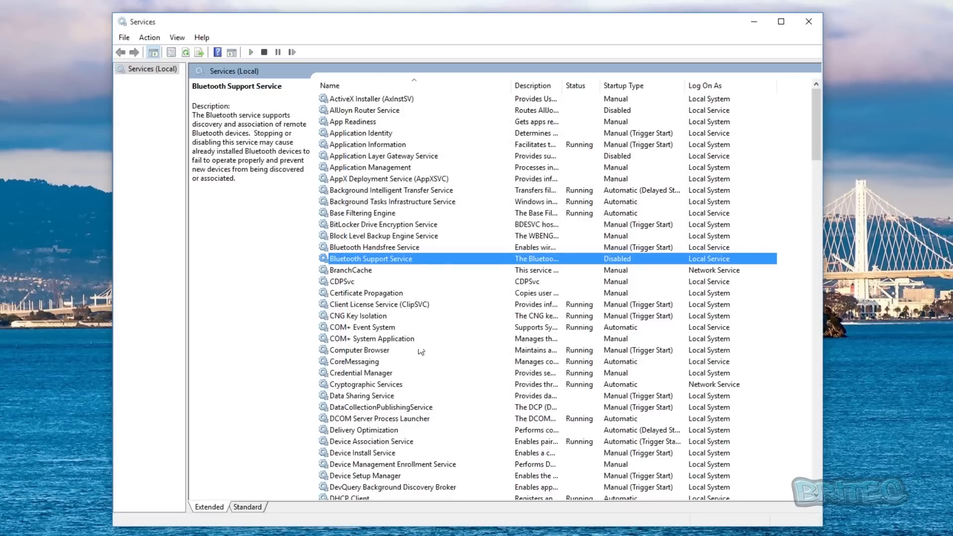
- Set the startup type of the BranchCache service to Disabled and apply the change
{"action": "left_click", "coordinate": [350, 271]}
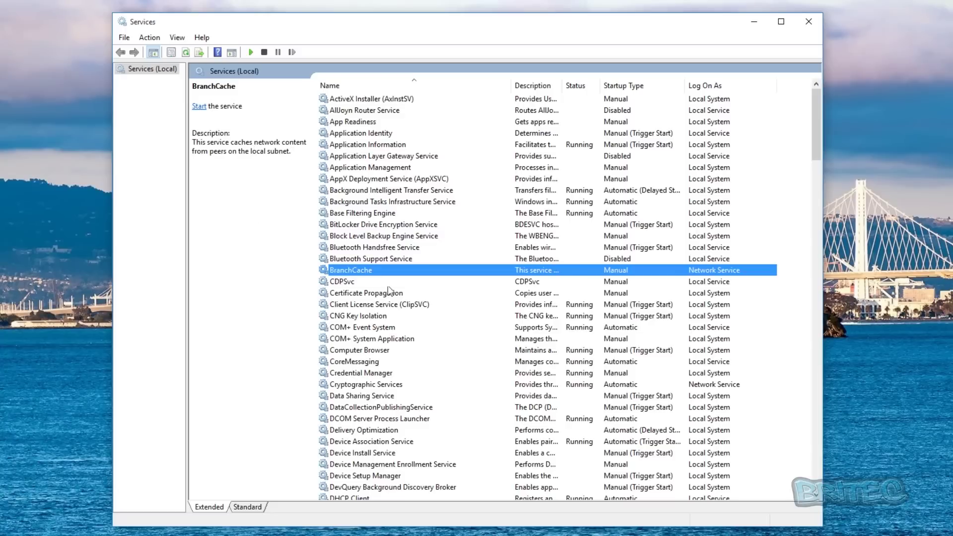
{"action": "right_click", "coordinate": [385, 271]}
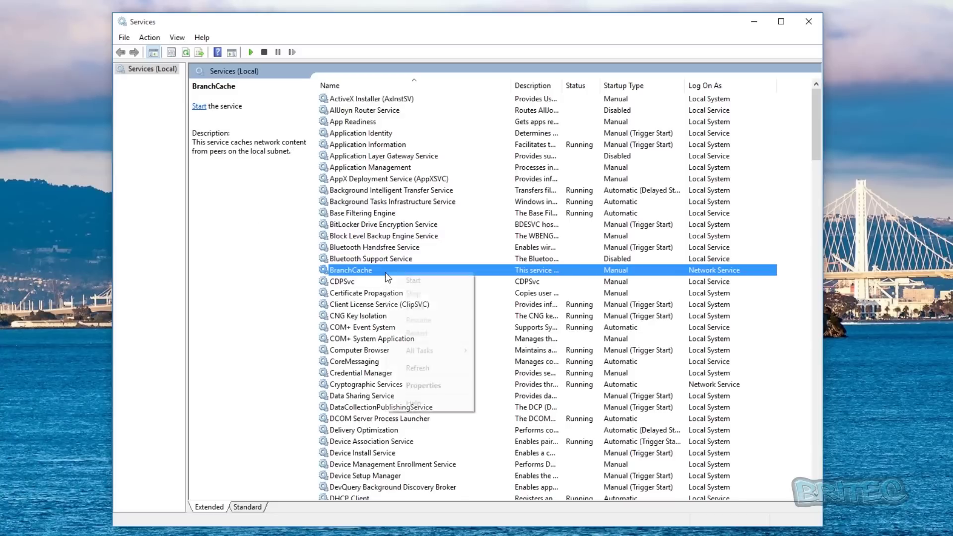
{"action": "left_click", "coordinate": [428, 383]}
{"action": "left_click", "coordinate": [566, 264]}
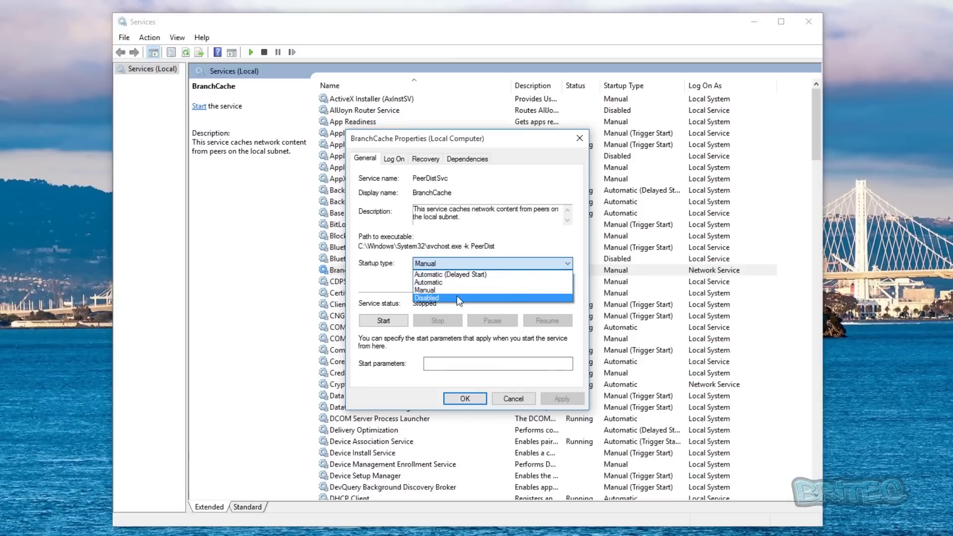
{"action": "left_click", "coordinate": [457, 298]}
{"action": "left_click", "coordinate": [562, 398]}
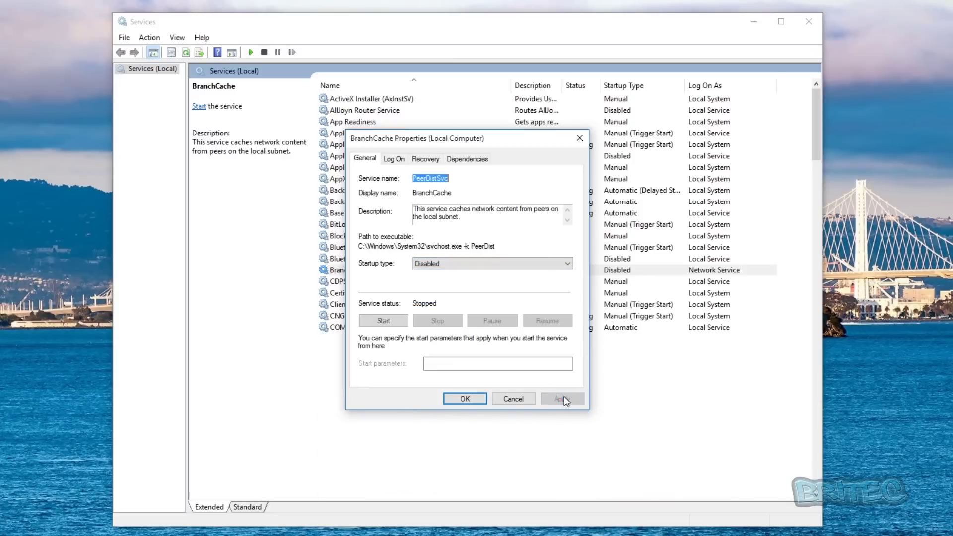
{"action": "left_click", "coordinate": [464, 399]}
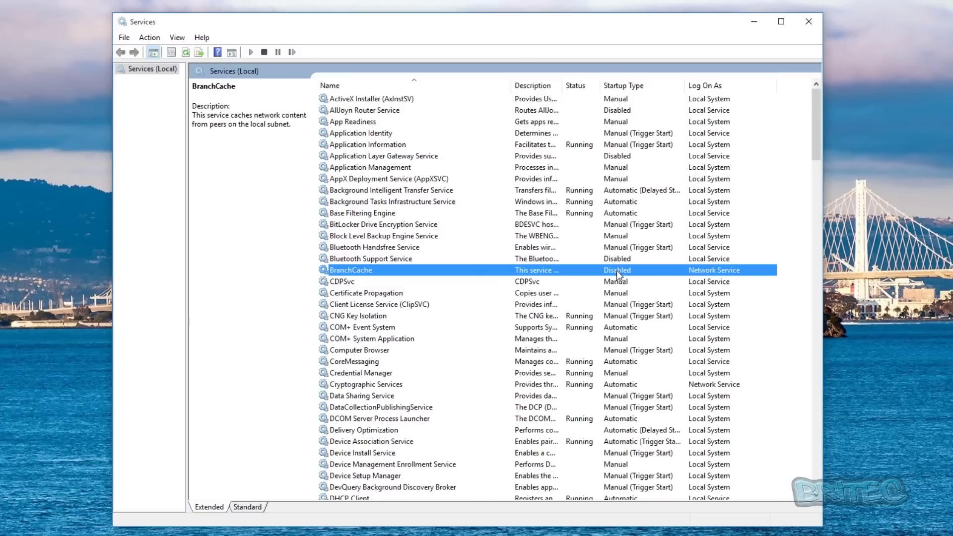
- Set the startup type of the Certificate Propagation service to Disabled and apply the change
{"action": "left_click", "coordinate": [379, 292]}
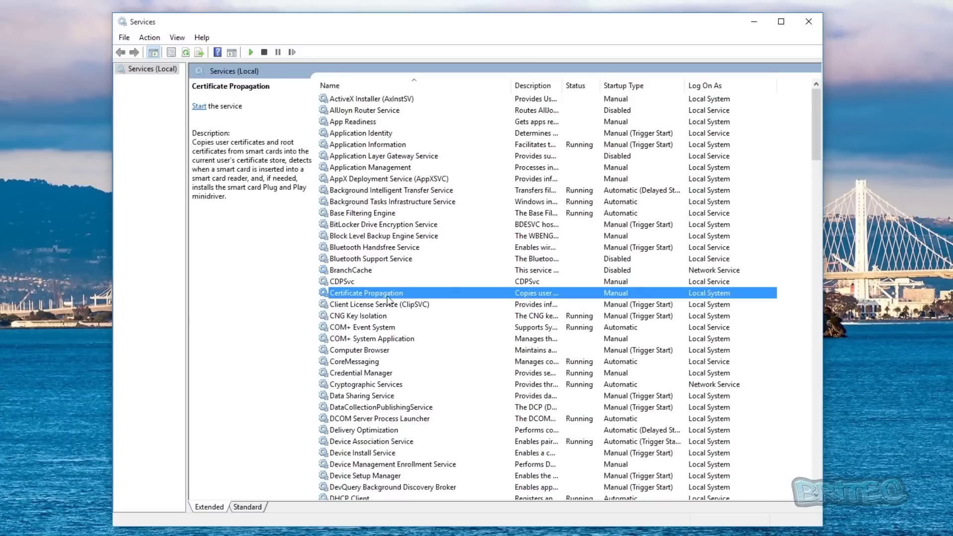
{"action": "right_click", "coordinate": [379, 293]}
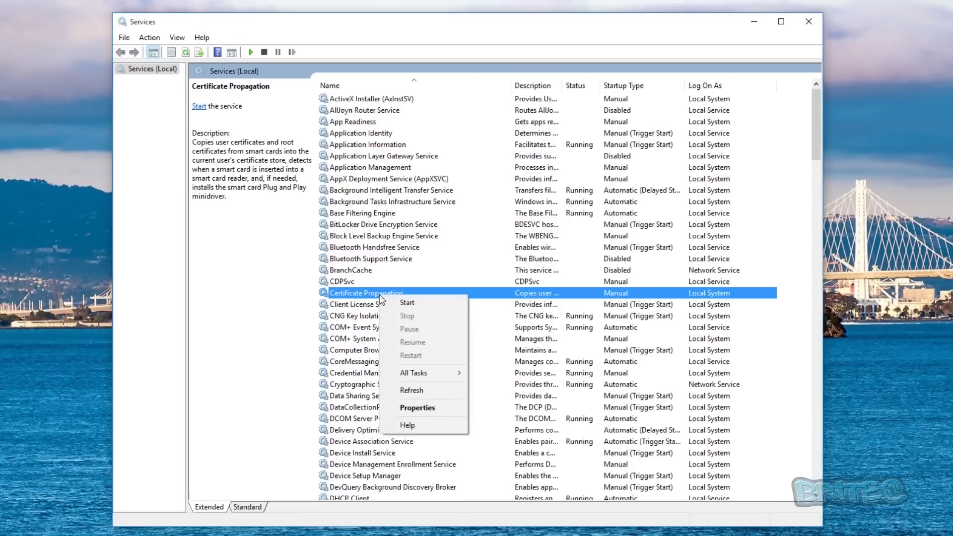
{"action": "left_click", "coordinate": [407, 408]}
{"action": "left_click", "coordinate": [453, 268]}
{"action": "left_click", "coordinate": [447, 297]}
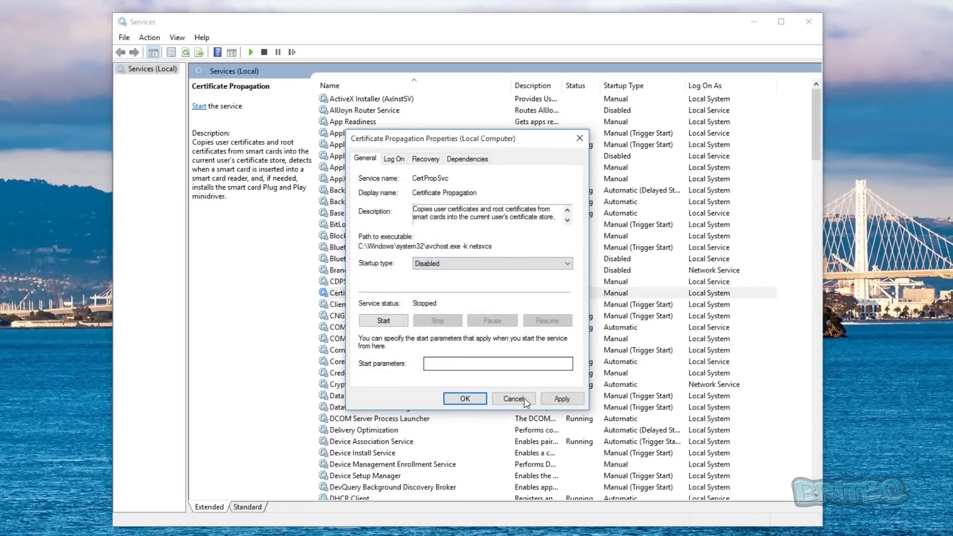
{"action": "left_click", "coordinate": [563, 398]}
{"action": "left_click", "coordinate": [464, 399]}
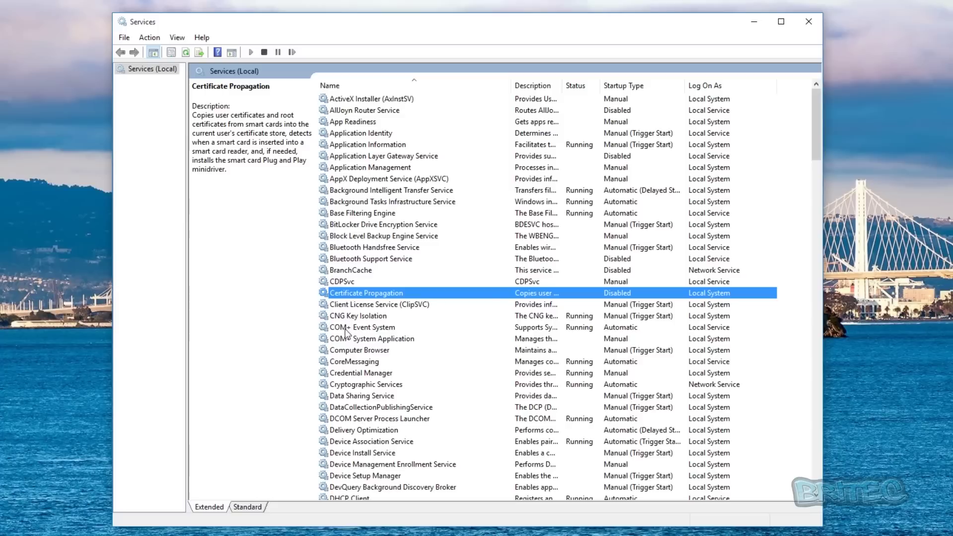
- Set the startup type of DataCollectionPublishingService to Disabled and apply the change
{"action": "left_click", "coordinate": [343, 410]}
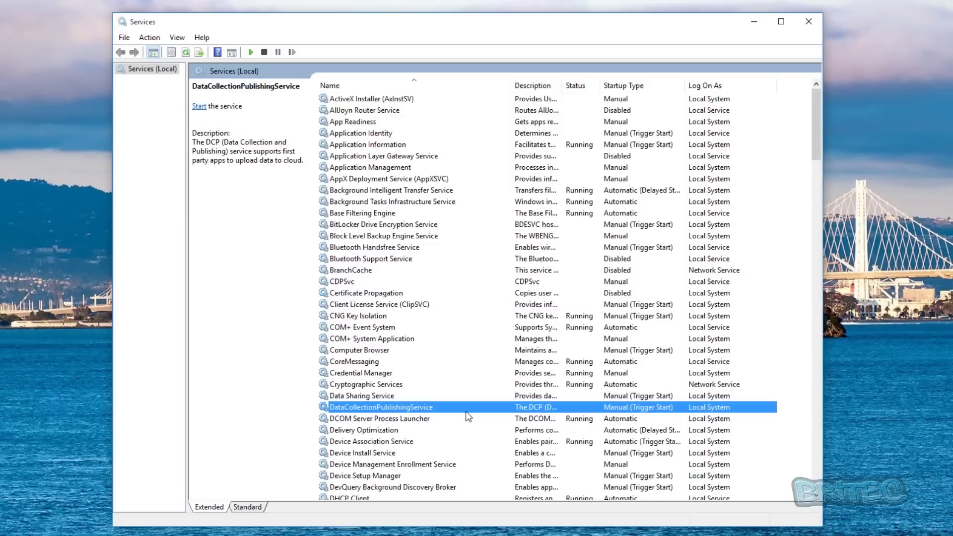
{"action": "scroll", "coordinate": [453, 410], "scroll_direction": "down", "scroll_amount": 3}
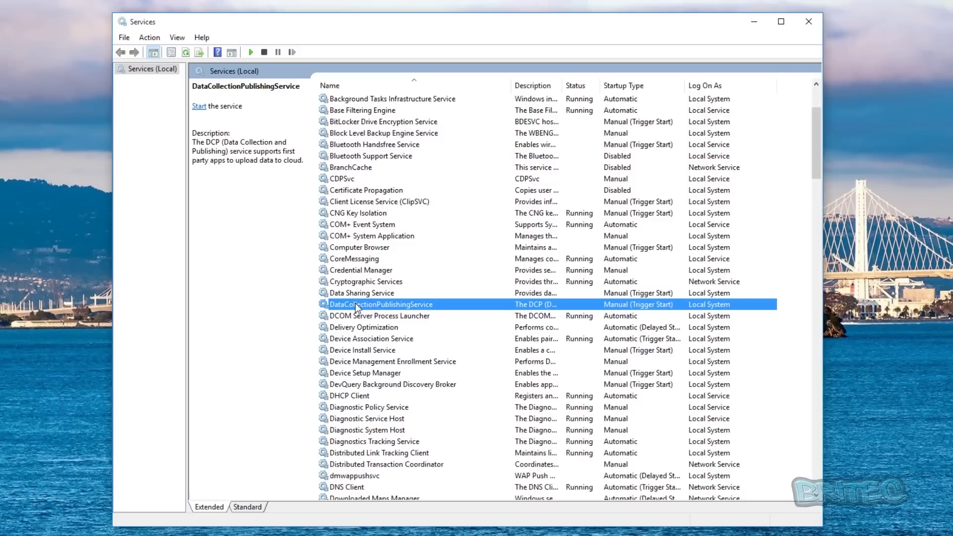
{"action": "right_click", "coordinate": [374, 307]}
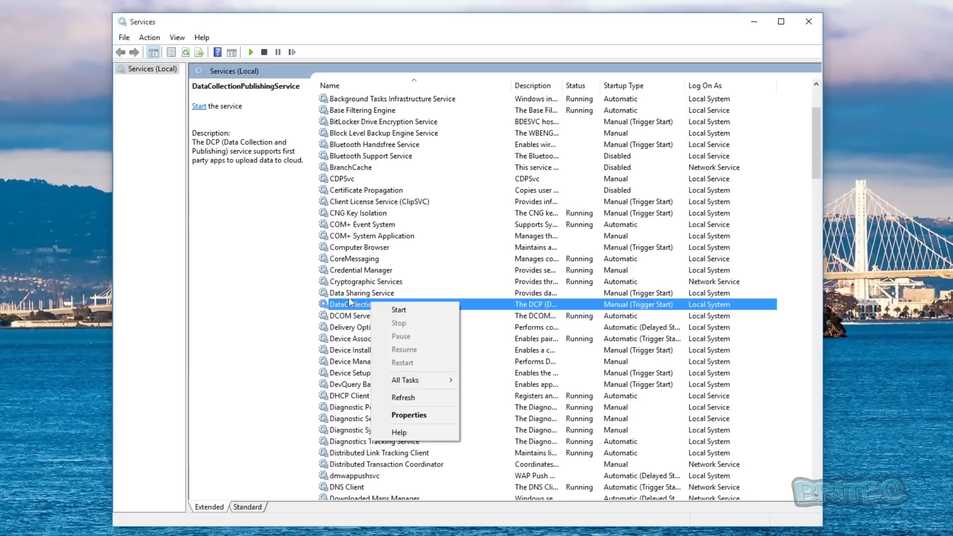
{"action": "left_click", "coordinate": [218, 145]}
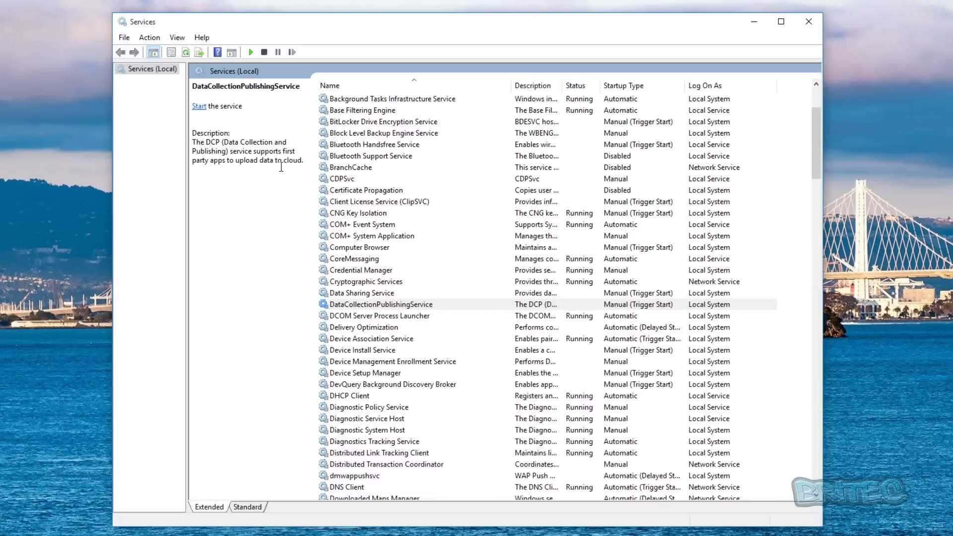
{"action": "right_click", "coordinate": [398, 301]}
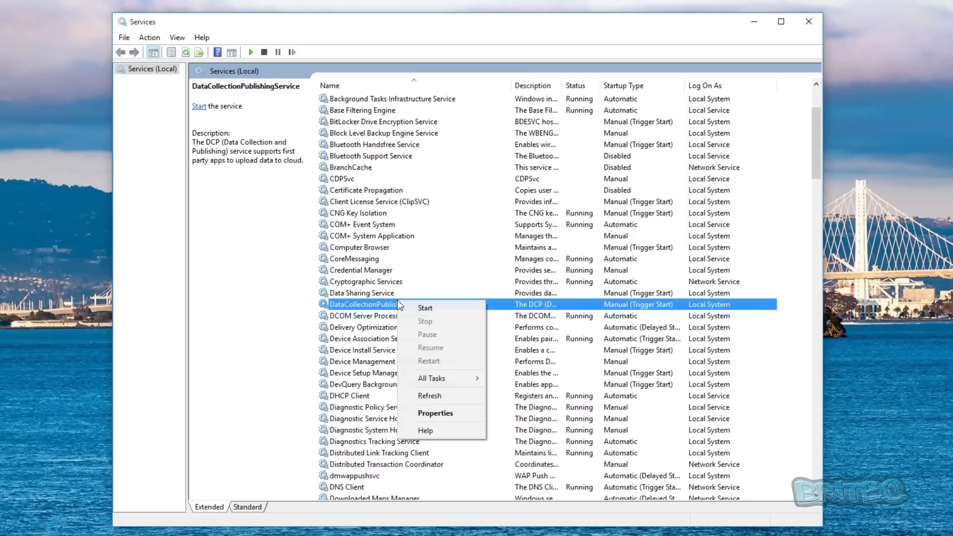
{"action": "left_click", "coordinate": [436, 413]}
{"action": "left_click", "coordinate": [437, 263]}
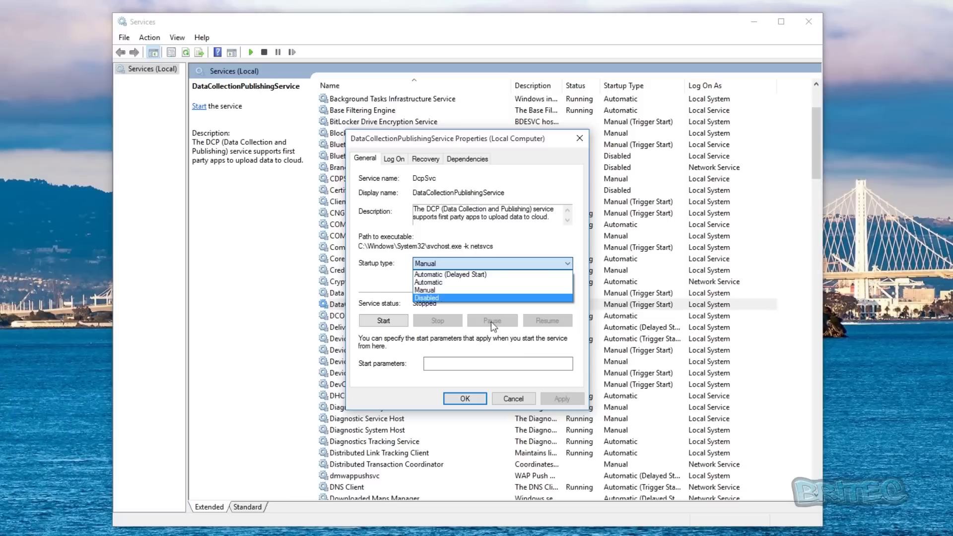
{"action": "left_click", "coordinate": [448, 297]}
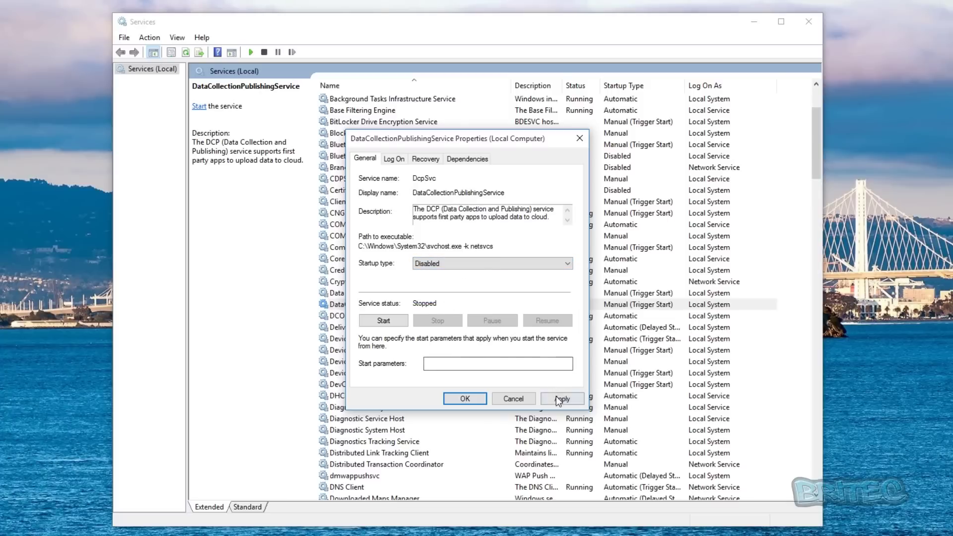
{"action": "left_click", "coordinate": [556, 396]}
{"action": "left_click", "coordinate": [464, 398]}
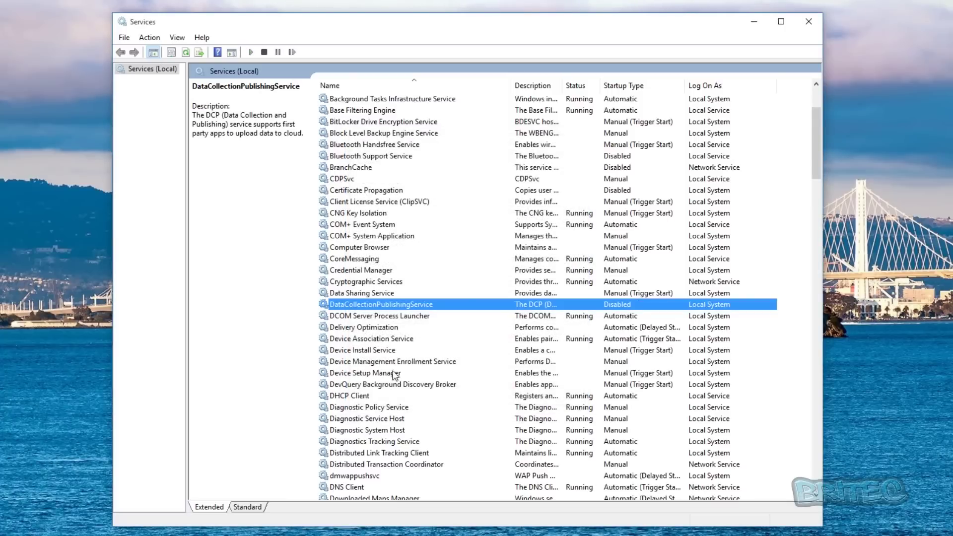
- Set the startup type of the Diagnostics Tracking Service to Disabled and apply the change
{"action": "left_click", "coordinate": [395, 384]}
{"action": "scroll", "coordinate": [400, 427], "scroll_direction": "down", "scroll_amount": 2}
{"action": "left_click", "coordinate": [355, 373]}
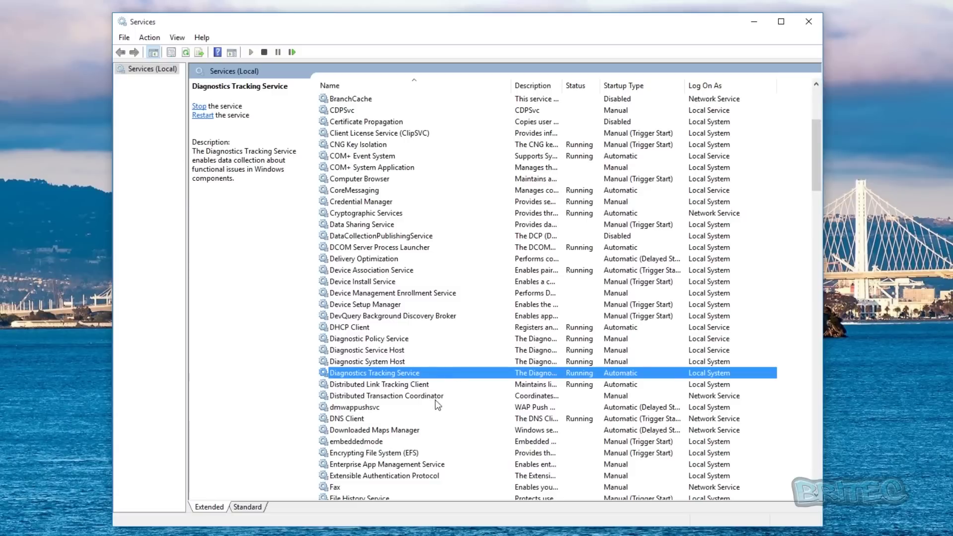
{"action": "right_click", "coordinate": [425, 374]}
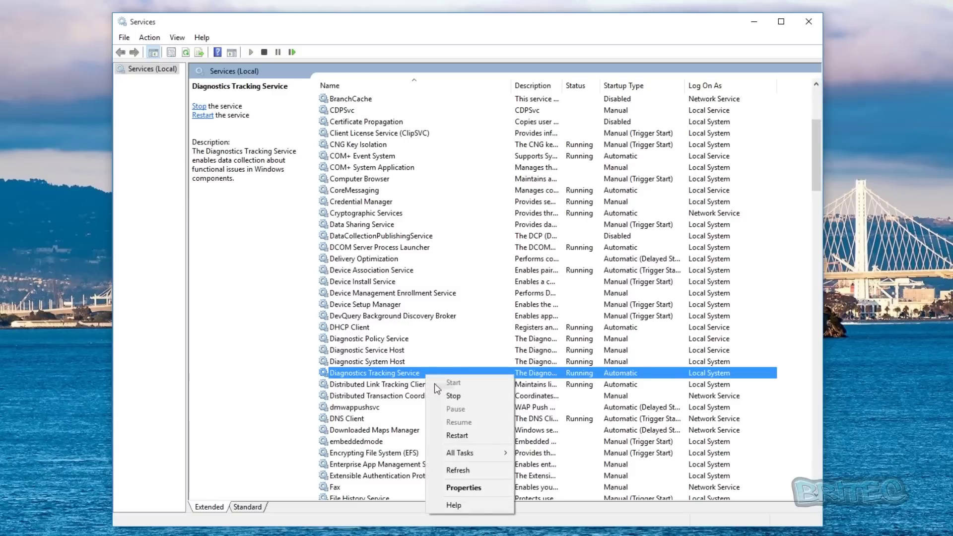
{"action": "left_click", "coordinate": [464, 488]}
{"action": "left_click", "coordinate": [433, 263]}
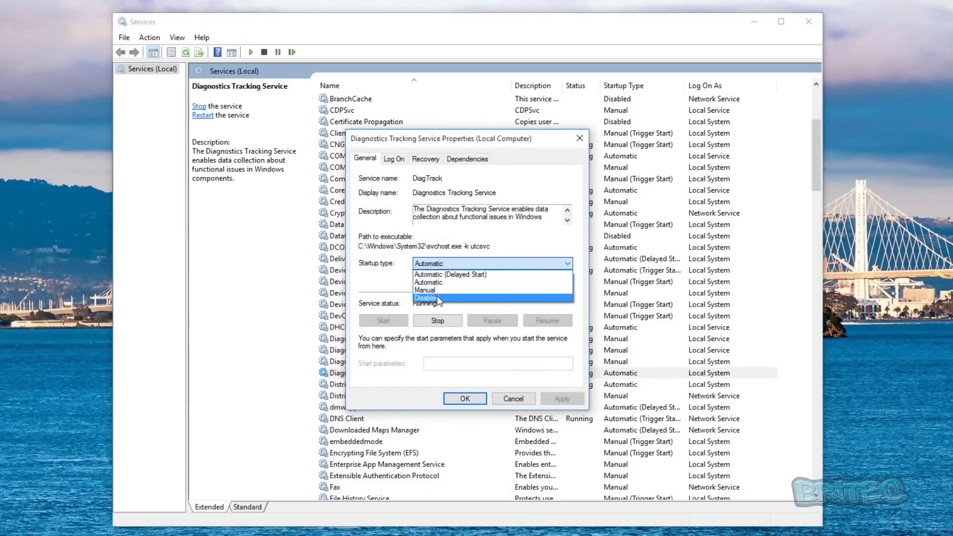
{"action": "left_click", "coordinate": [437, 297]}
{"action": "left_click", "coordinate": [562, 399]}
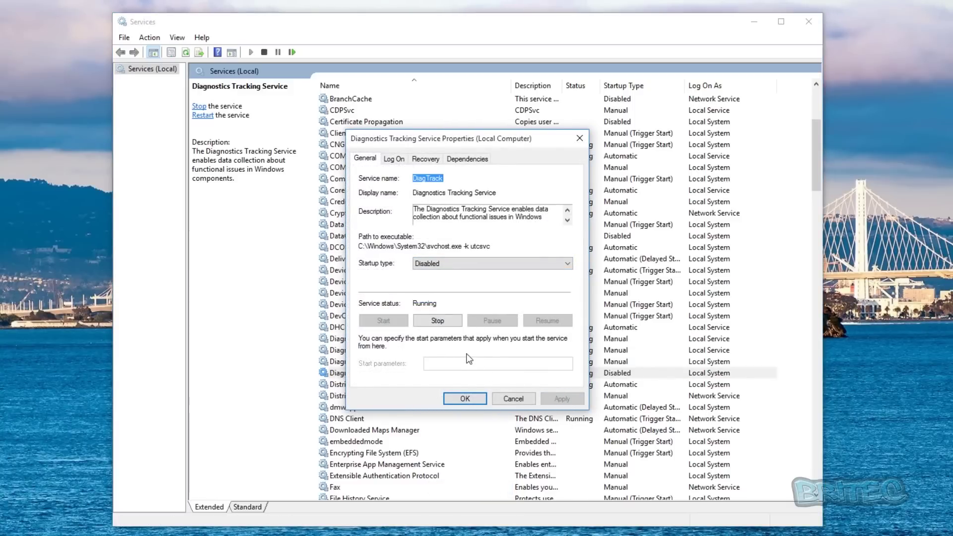
{"action": "left_click", "coordinate": [467, 398]}
- Stop the running Diagnostics Tracking Service from its properties and close them
{"action": "right_click", "coordinate": [379, 370]}
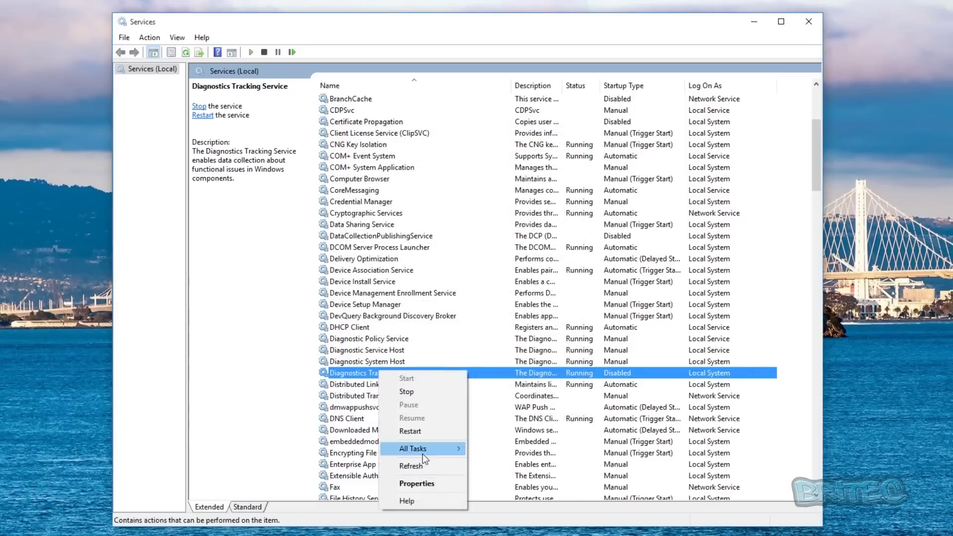
{"action": "left_click", "coordinate": [422, 481]}
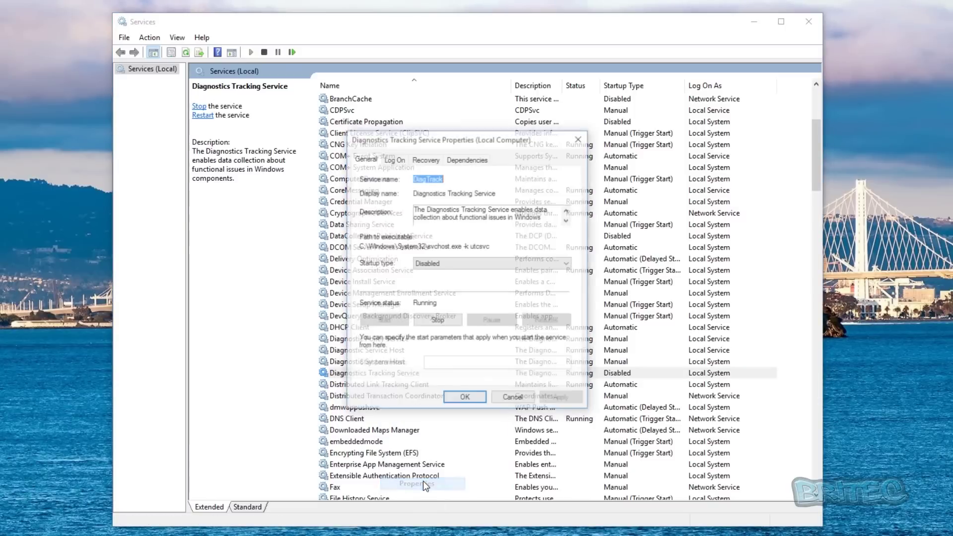
{"action": "left_click", "coordinate": [430, 320]}
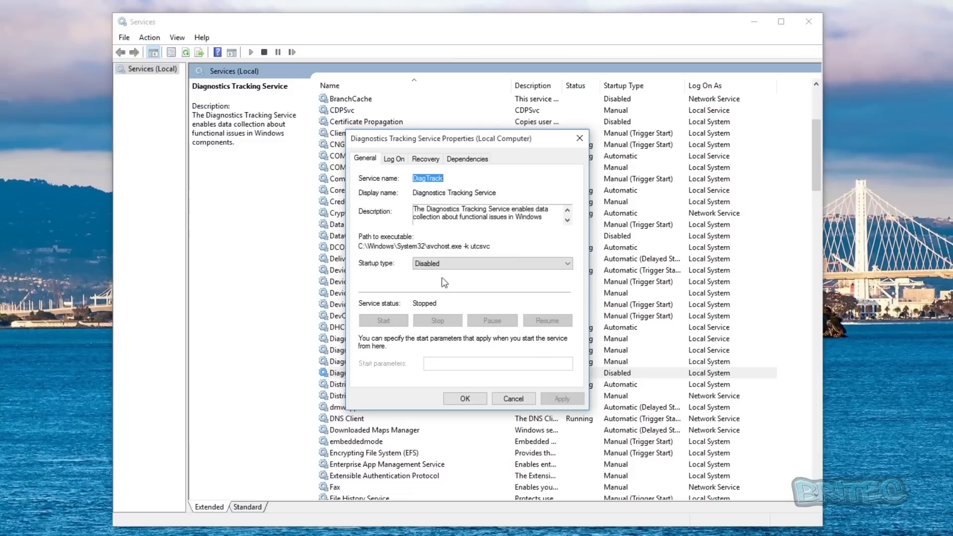
{"action": "left_click", "coordinate": [457, 398]}
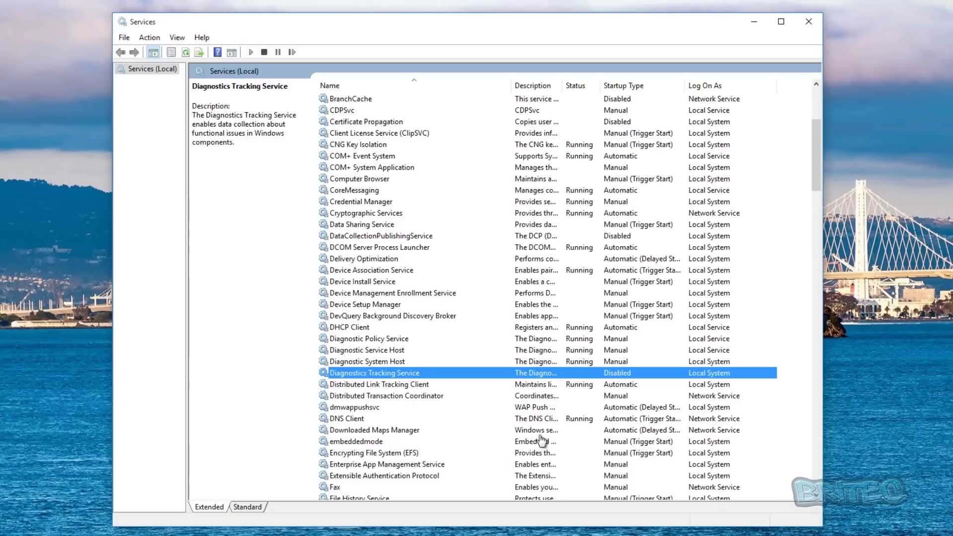
- Set the startup type of the dmwappushsvc service to Disabled and apply the change
{"action": "left_click", "coordinate": [362, 408]}
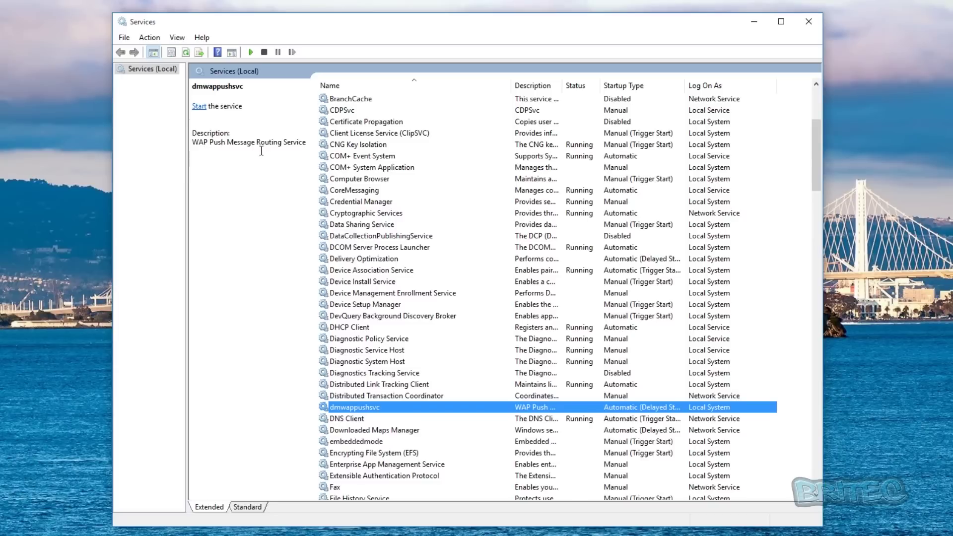
{"action": "right_click", "coordinate": [380, 407]}
{"action": "left_click", "coordinate": [417, 519]}
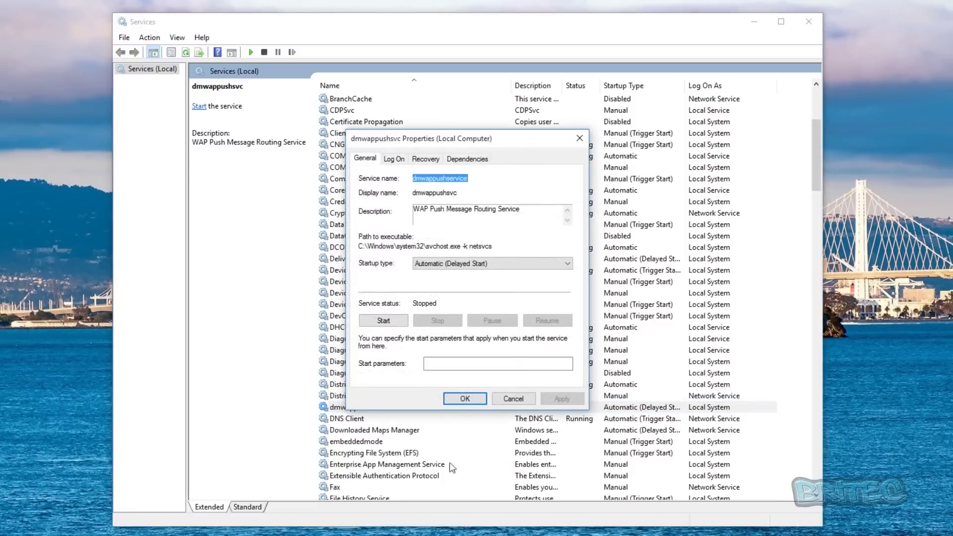
{"action": "left_click", "coordinate": [490, 264]}
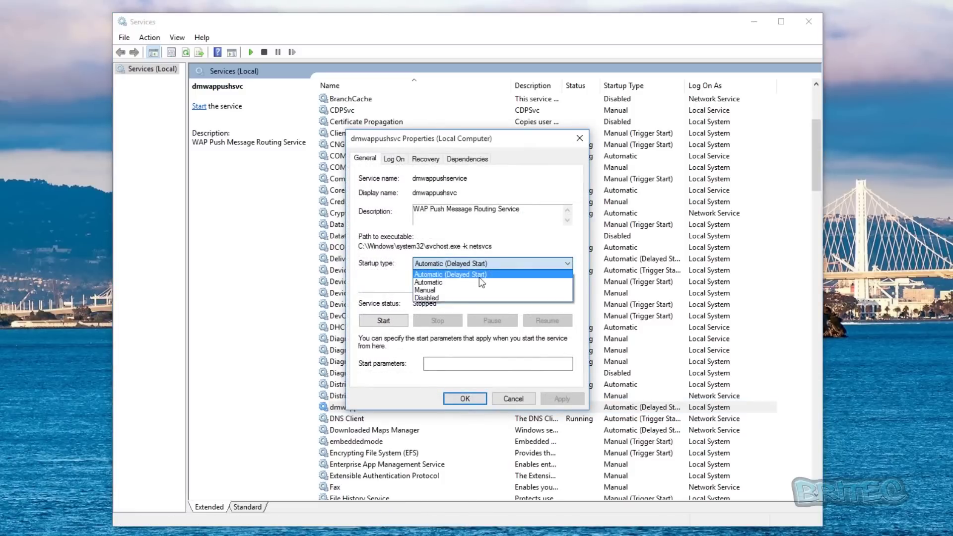
{"action": "left_click", "coordinate": [459, 298]}
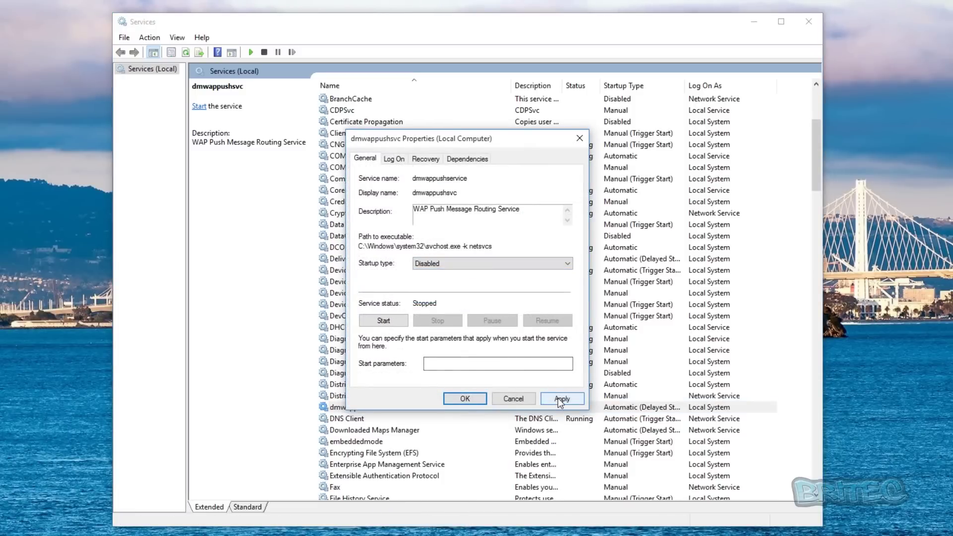
{"action": "left_click", "coordinate": [560, 399]}
{"action": "left_click", "coordinate": [464, 398]}
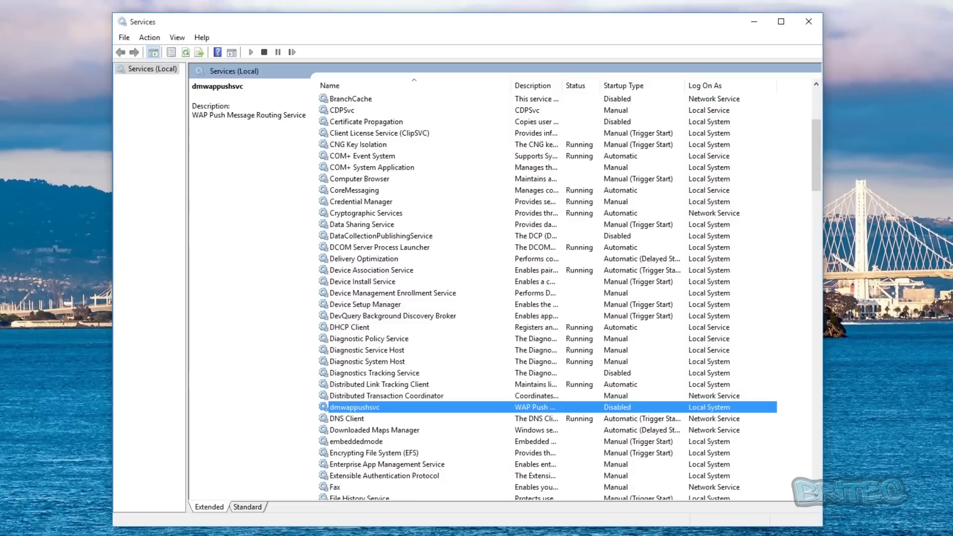
- Set the startup types of the DNS Client and Downloaded Maps Manager services to Disabled and apply the changes
{"action": "left_click", "coordinate": [377, 419]}
{"action": "left_click", "coordinate": [367, 432]}
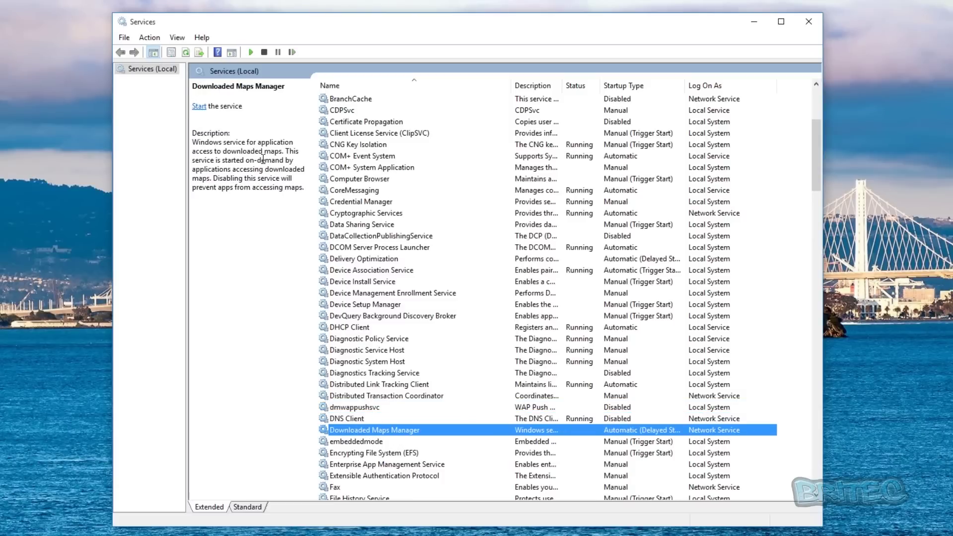
{"action": "right_click", "coordinate": [366, 430]}
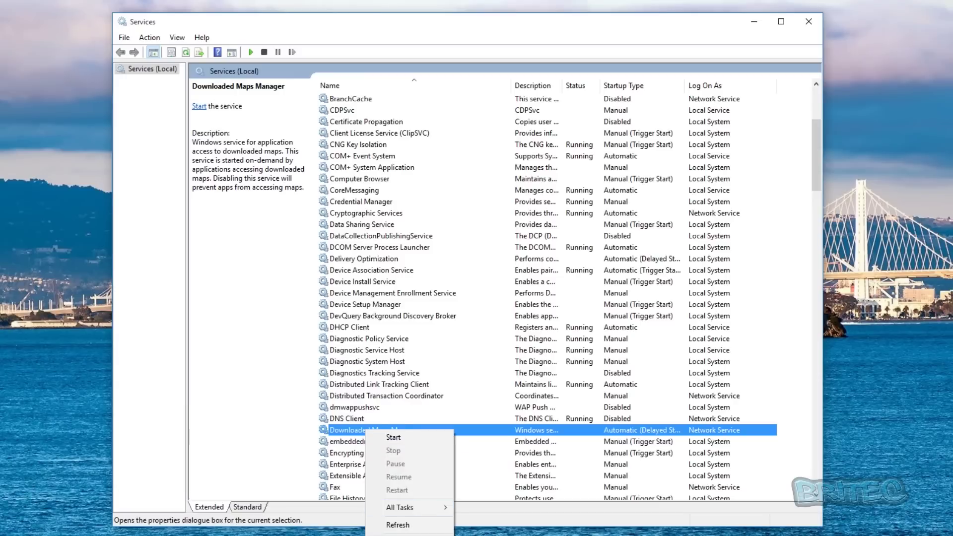
{"action": "left_click", "coordinate": [397, 535]}
{"action": "left_click", "coordinate": [471, 264]}
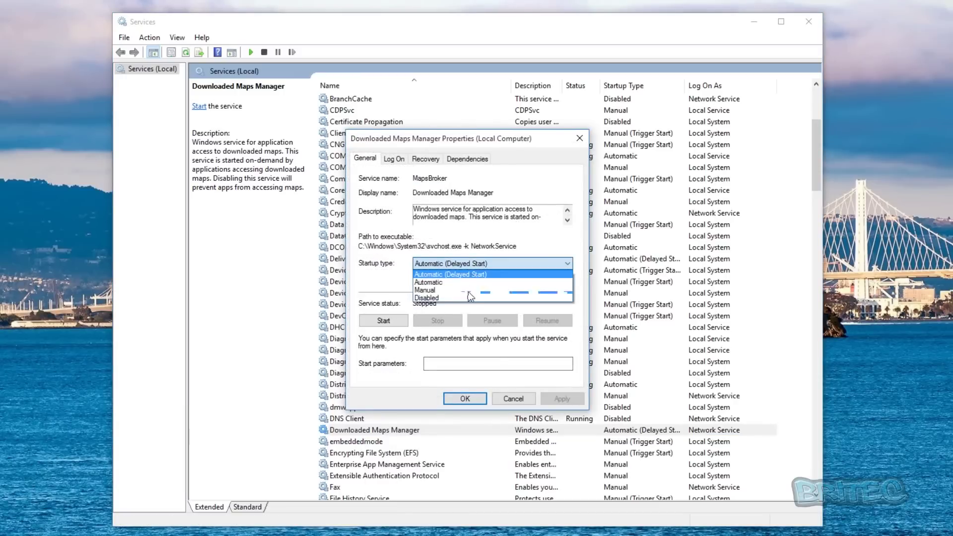
{"action": "left_click", "coordinate": [460, 297]}
{"action": "left_click", "coordinate": [560, 399]}
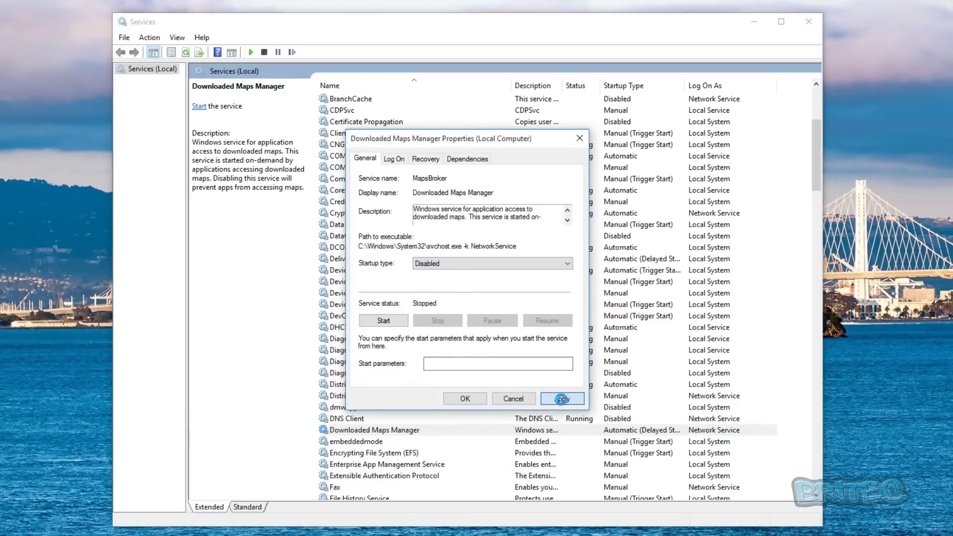
{"action": "left_click", "coordinate": [461, 397]}
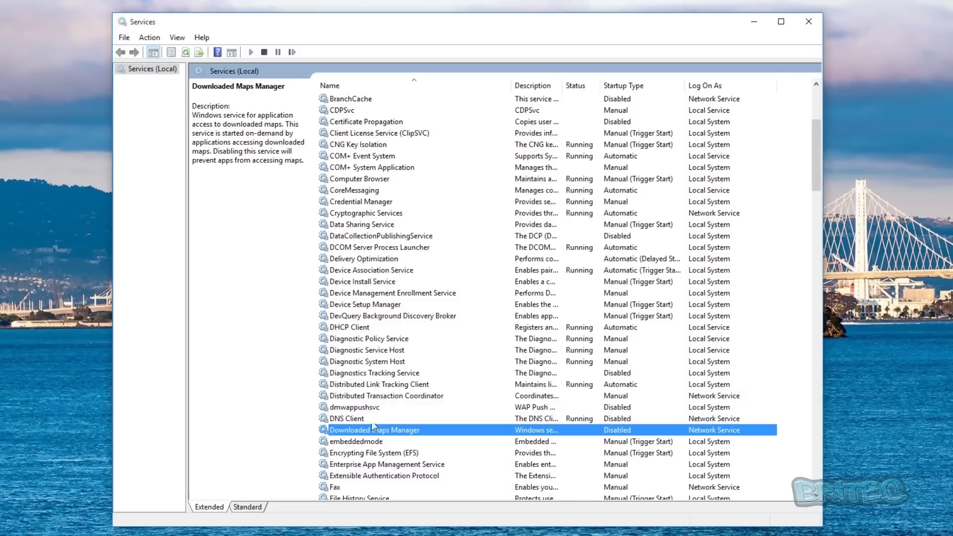
- Set the startup type of the Fax service to Disabled, apply the change and close its properties
{"action": "scroll", "coordinate": [373, 427], "scroll_direction": "down", "scroll_amount": 4}
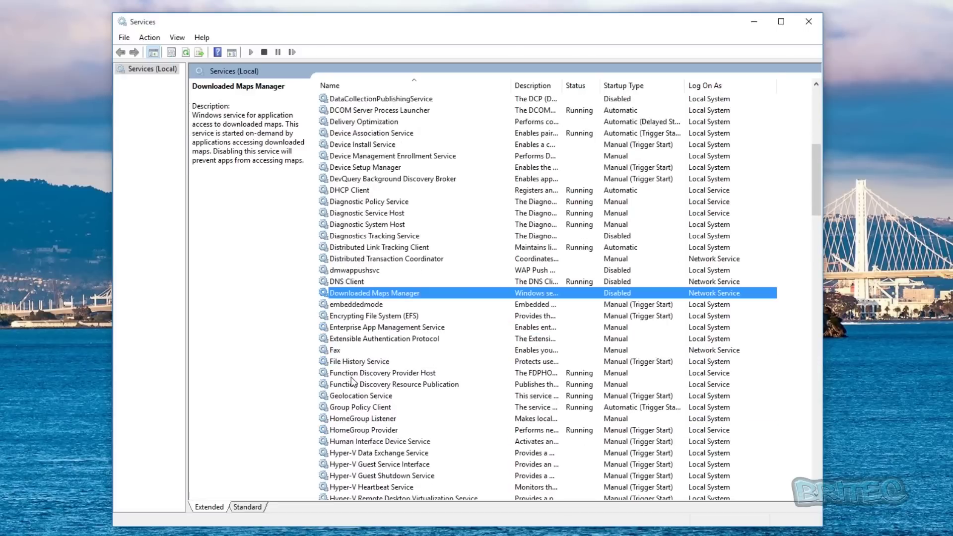
{"action": "left_click", "coordinate": [339, 351]}
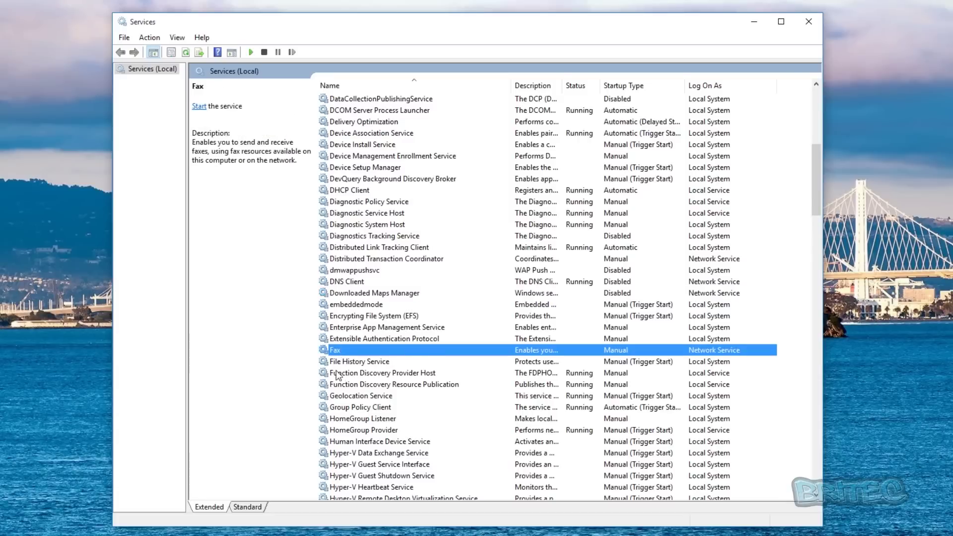
{"action": "scroll", "coordinate": [335, 369], "scroll_direction": "down", "scroll_amount": 2}
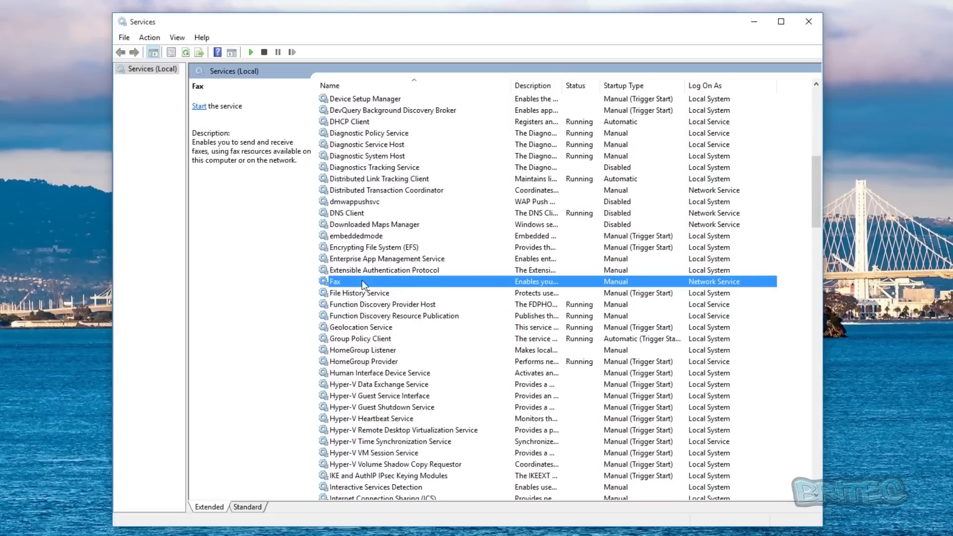
{"action": "right_click", "coordinate": [360, 281]}
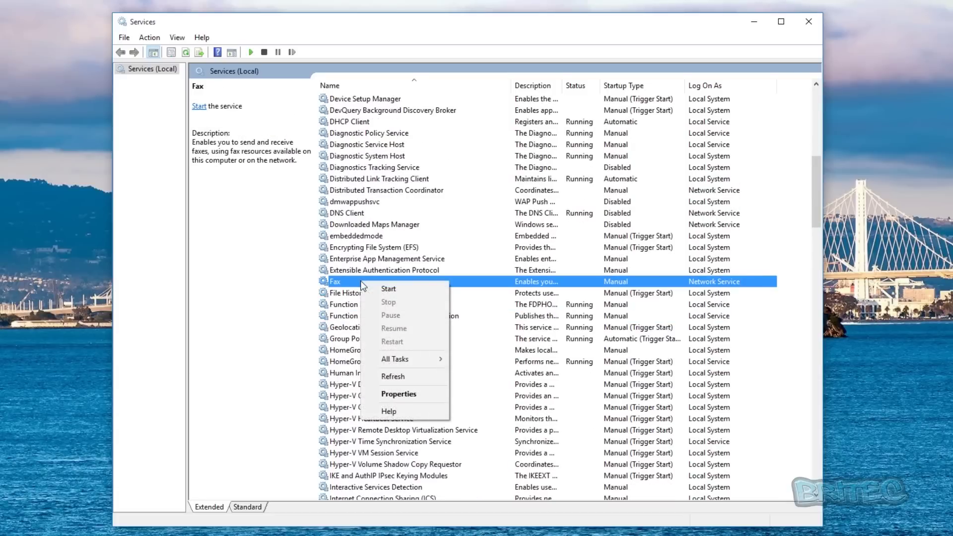
{"action": "left_click", "coordinate": [391, 395]}
{"action": "left_click", "coordinate": [442, 264]}
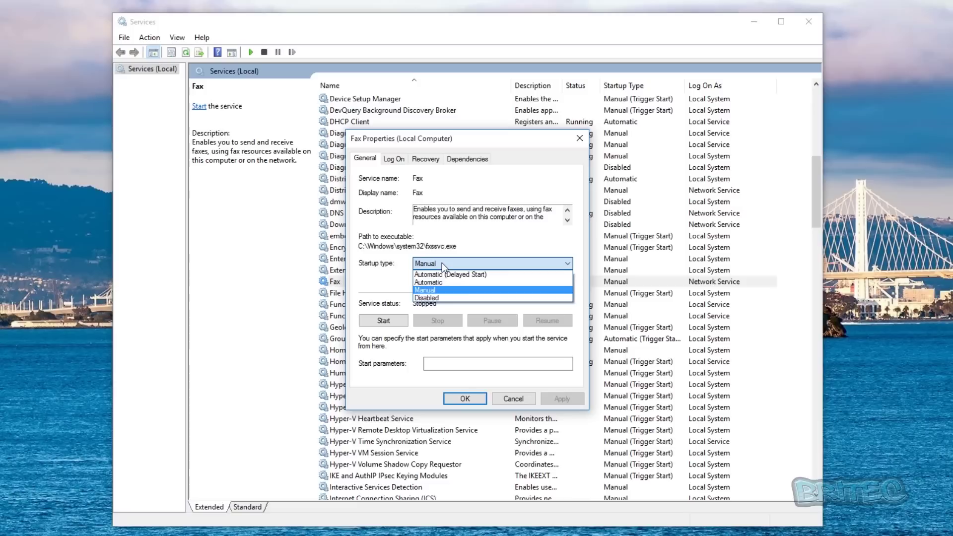
{"action": "left_click", "coordinate": [428, 298]}
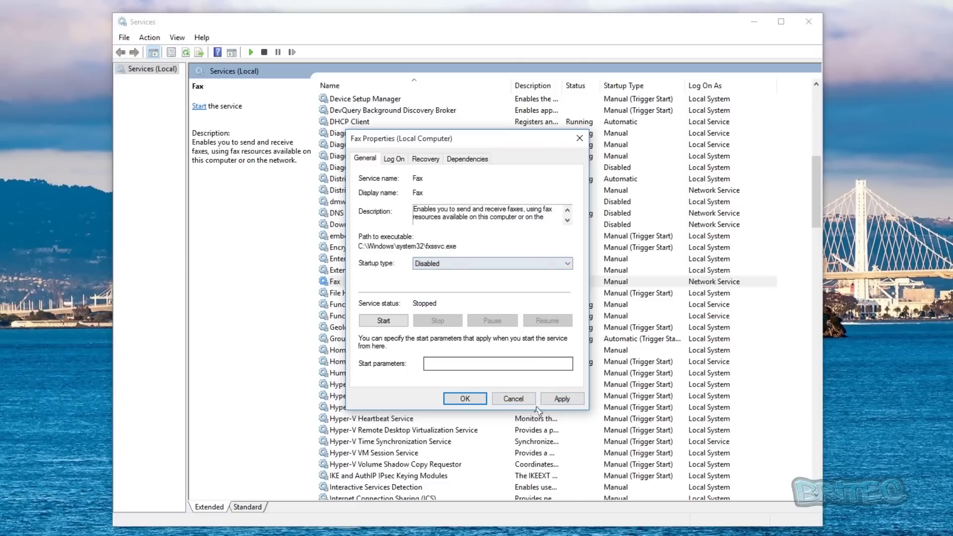
{"action": "left_click", "coordinate": [562, 399]}
{"action": "left_click", "coordinate": [464, 399]}
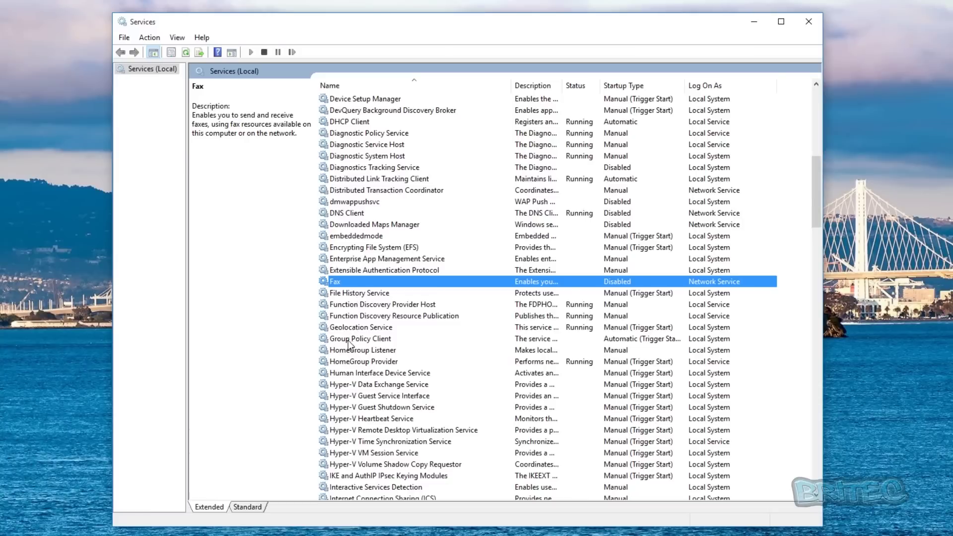
- Stop the running Geolocation Service and set its startup type to Disabled, applying the change
{"action": "left_click", "coordinate": [339, 329]}
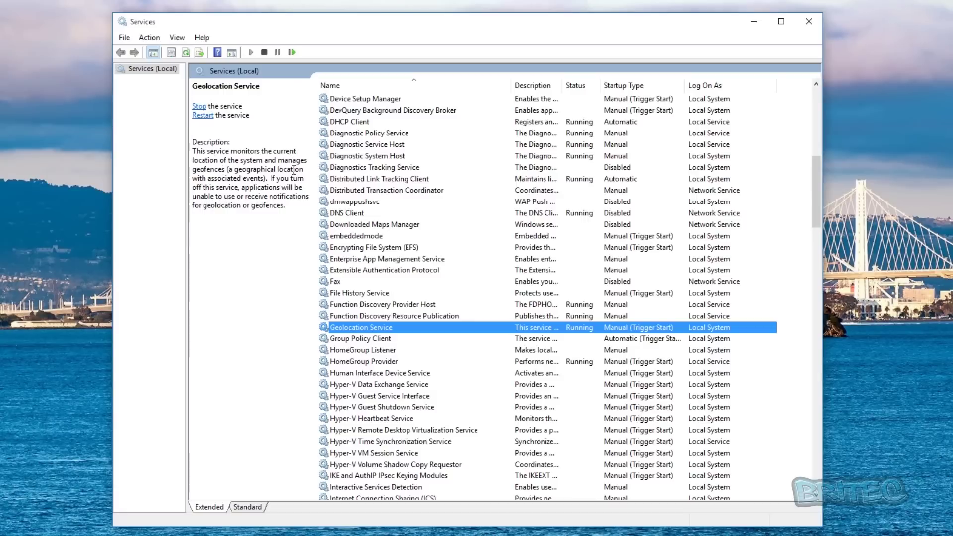
{"action": "right_click", "coordinate": [370, 332]}
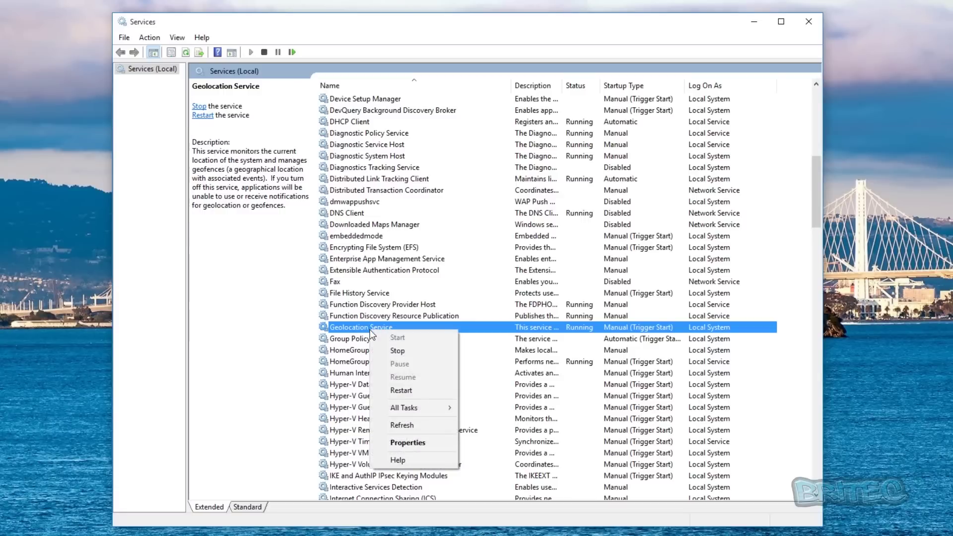
{"action": "left_click", "coordinate": [407, 442]}
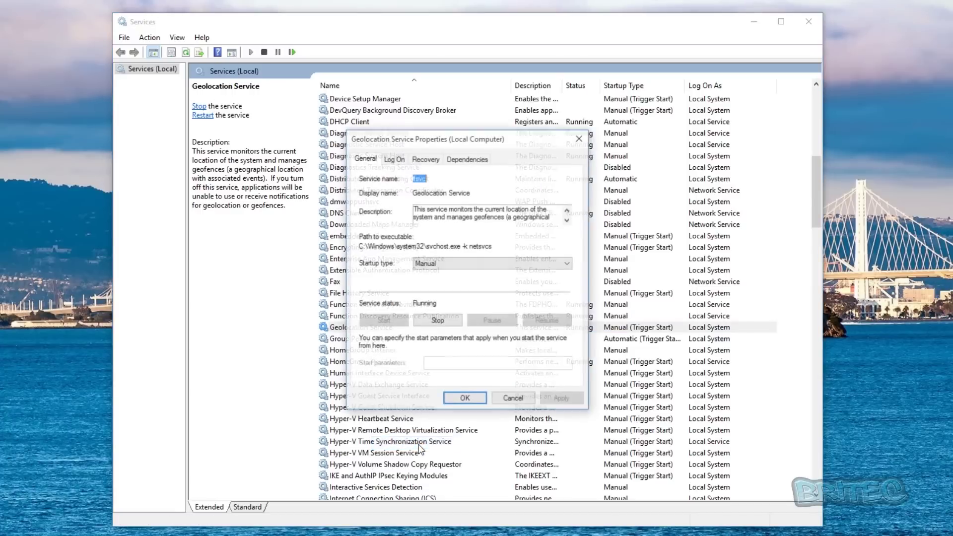
{"action": "left_click", "coordinate": [432, 321]}
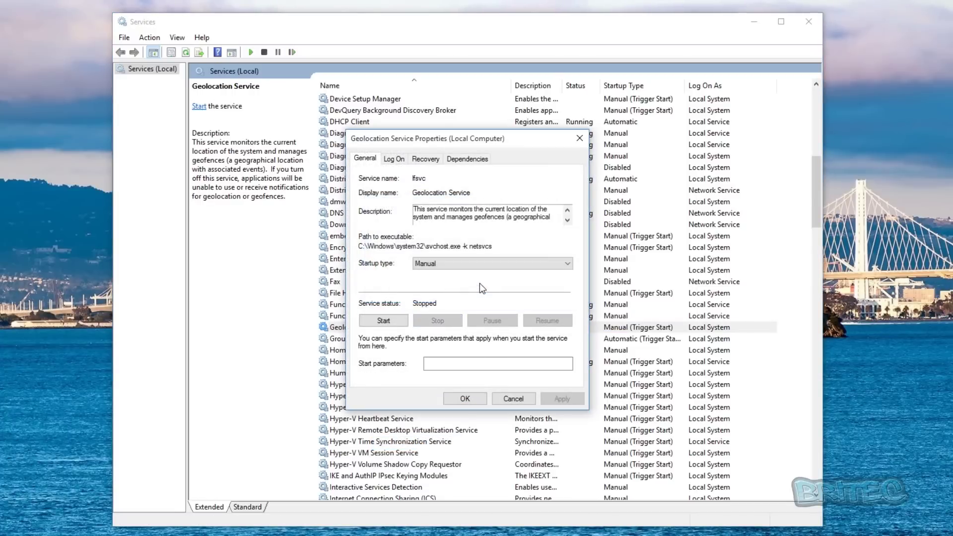
{"action": "left_click", "coordinate": [503, 267]}
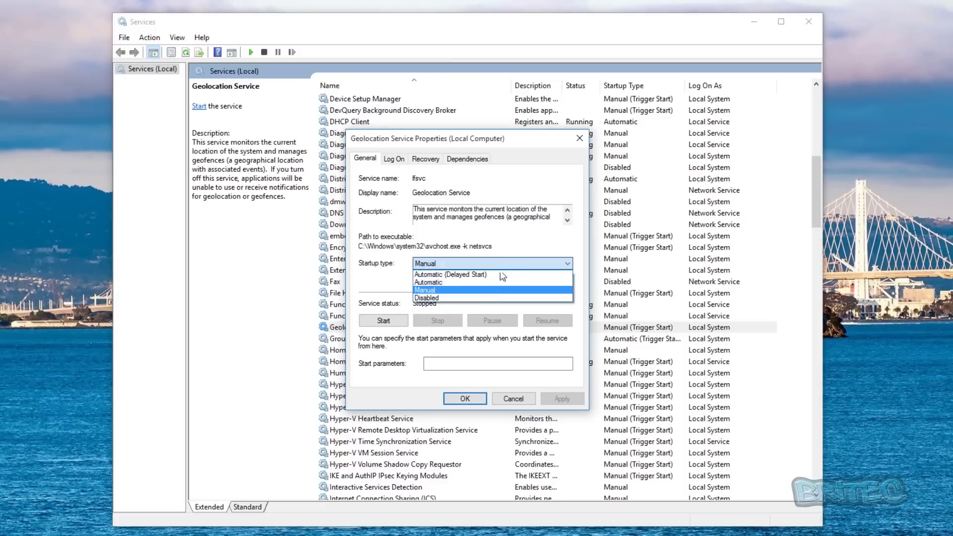
{"action": "left_click", "coordinate": [473, 298]}
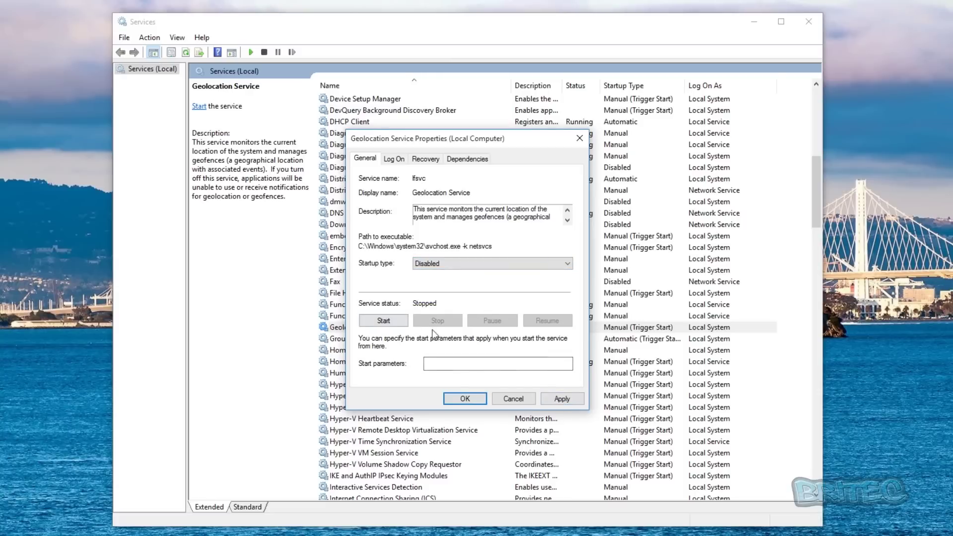
{"action": "left_click", "coordinate": [562, 399]}
{"action": "left_click", "coordinate": [466, 400]}
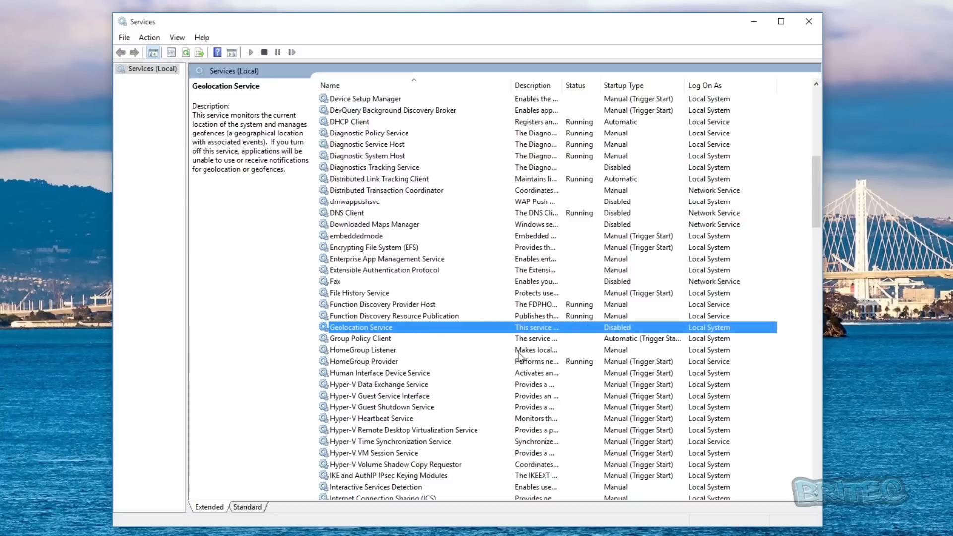
- Set the startup type of the HomeGroup Listener service to Disabled and apply the change
{"action": "left_click", "coordinate": [378, 352]}
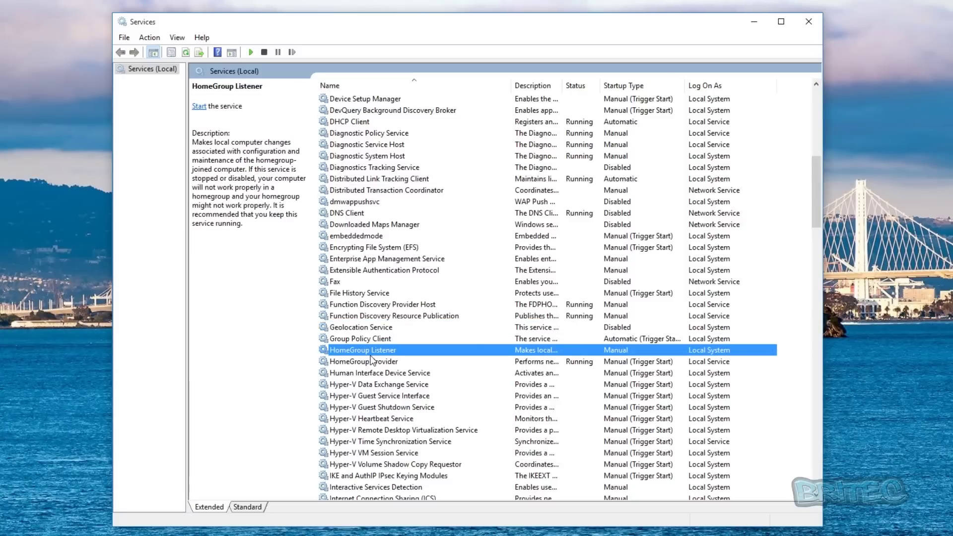
{"action": "right_click", "coordinate": [371, 356]}
{"action": "left_click", "coordinate": [401, 466]}
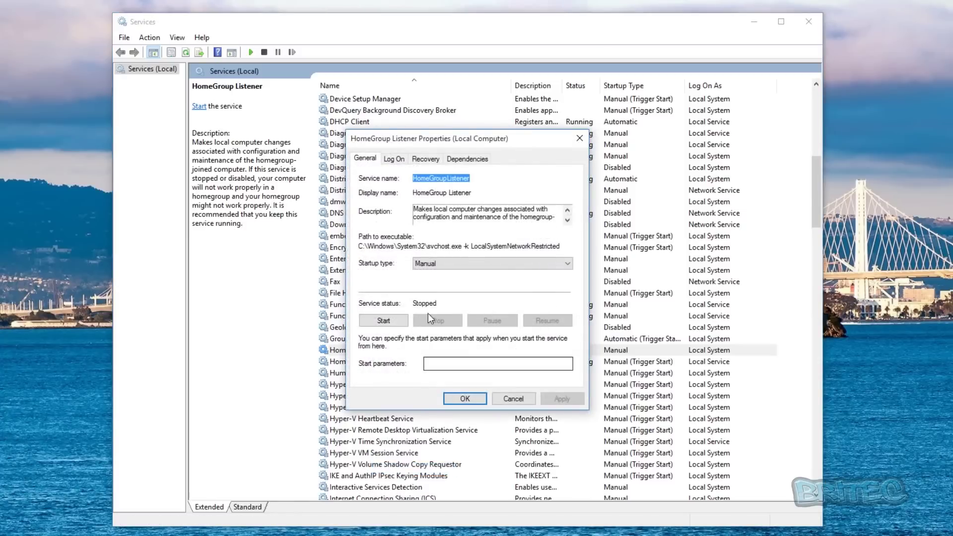
{"action": "left_click", "coordinate": [452, 265]}
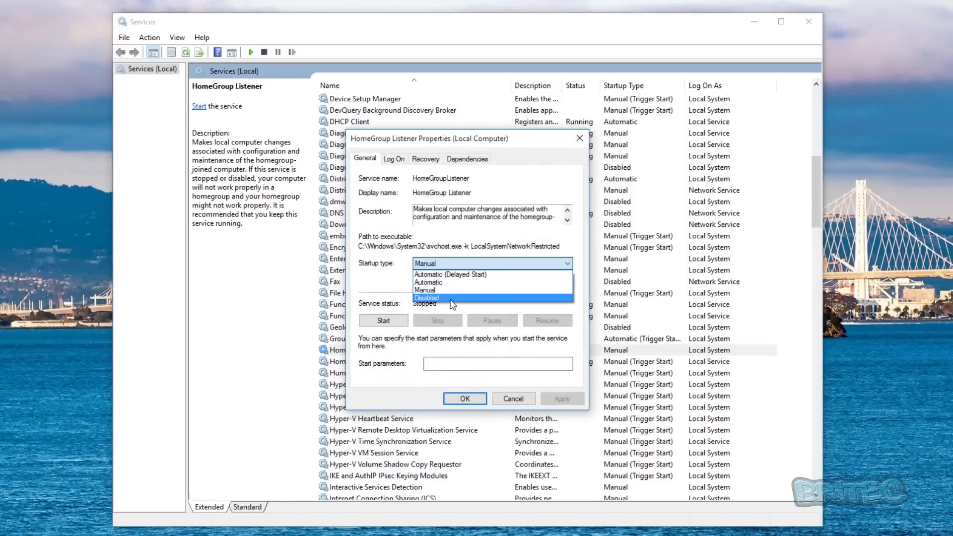
{"action": "left_click", "coordinate": [451, 298]}
{"action": "left_click", "coordinate": [562, 399]}
{"action": "left_click", "coordinate": [511, 399]}
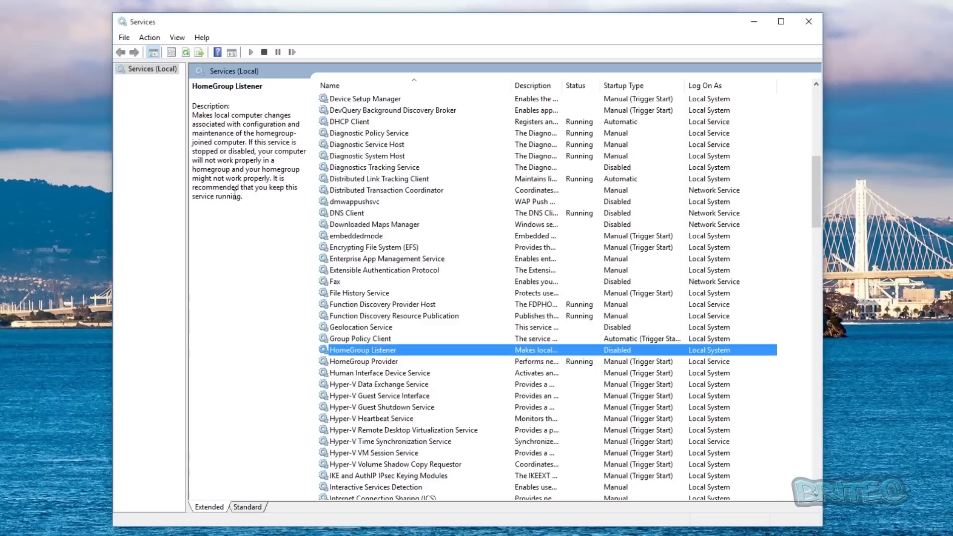
- Set the HomeGroup Provider service's startup type to Disabled, stop the running service and apply the change
{"action": "left_click", "coordinate": [374, 362]}
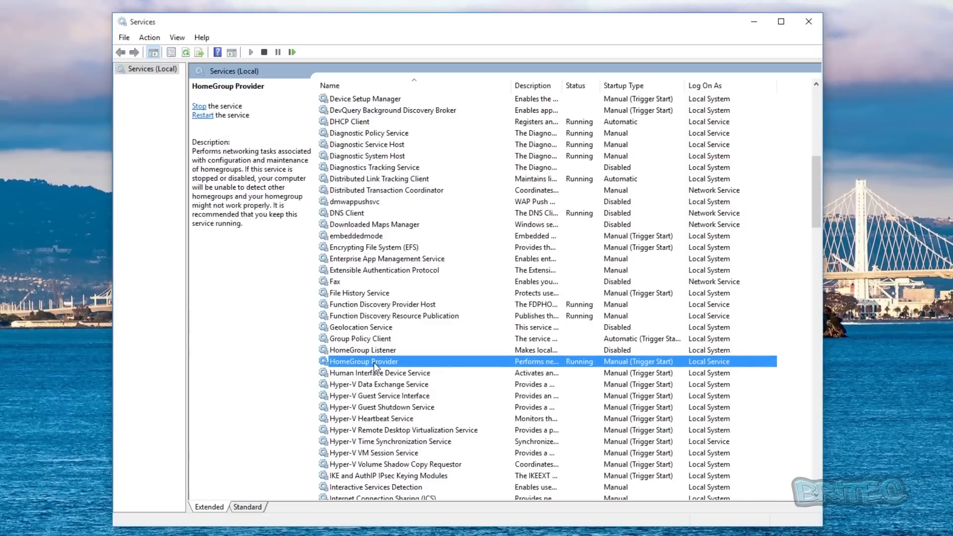
{"action": "right_click", "coordinate": [374, 362]}
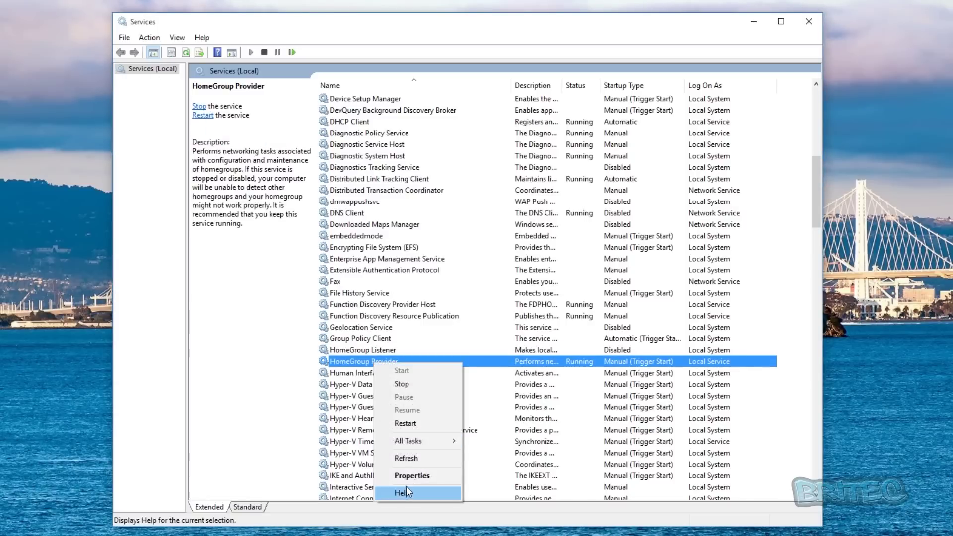
{"action": "left_click", "coordinate": [421, 477]}
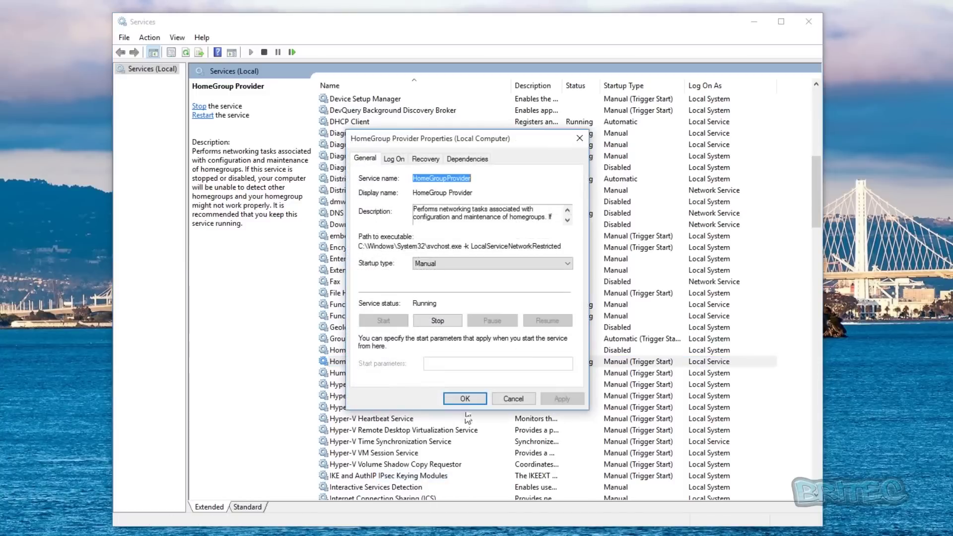
{"action": "left_click", "coordinate": [451, 263]}
{"action": "left_click", "coordinate": [446, 300]}
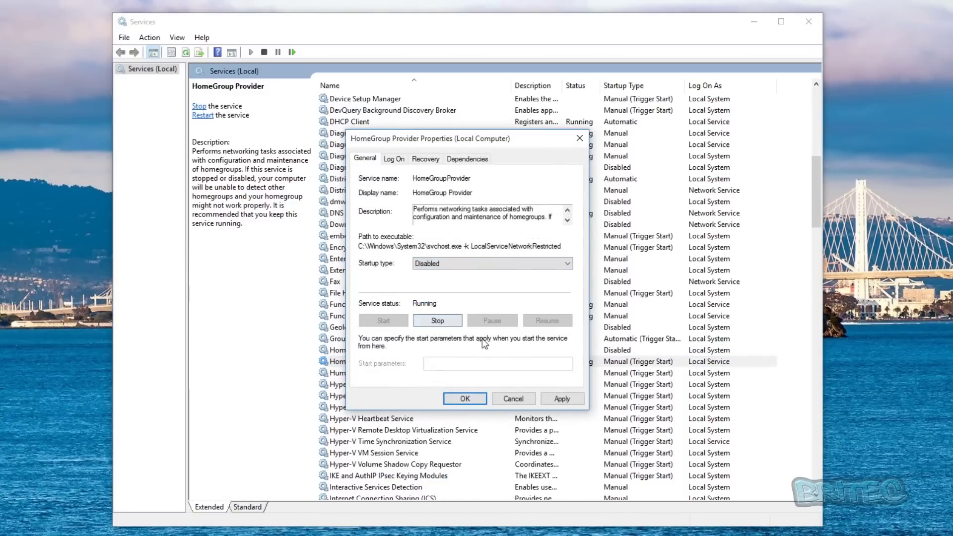
{"action": "left_click", "coordinate": [439, 322]}
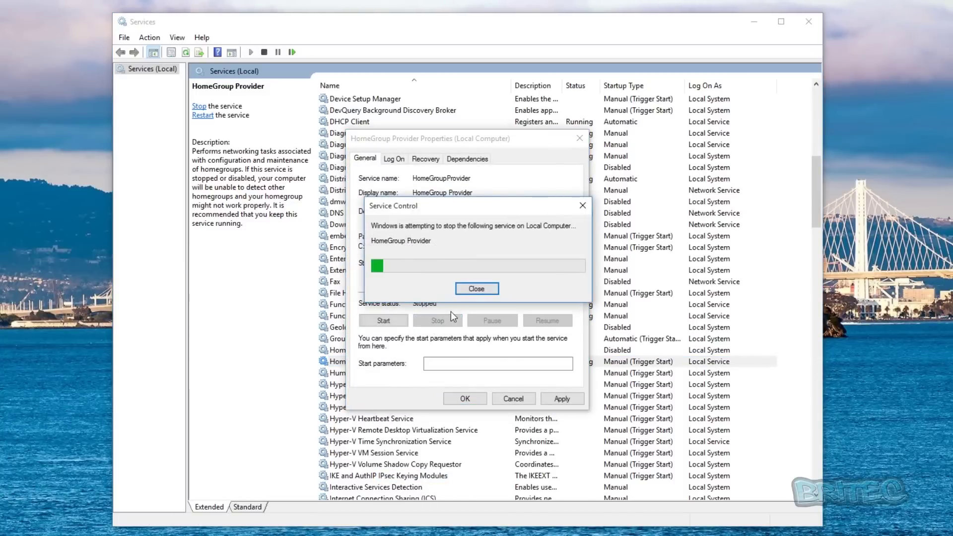
{"action": "left_click", "coordinate": [562, 398]}
{"action": "left_click", "coordinate": [464, 398]}
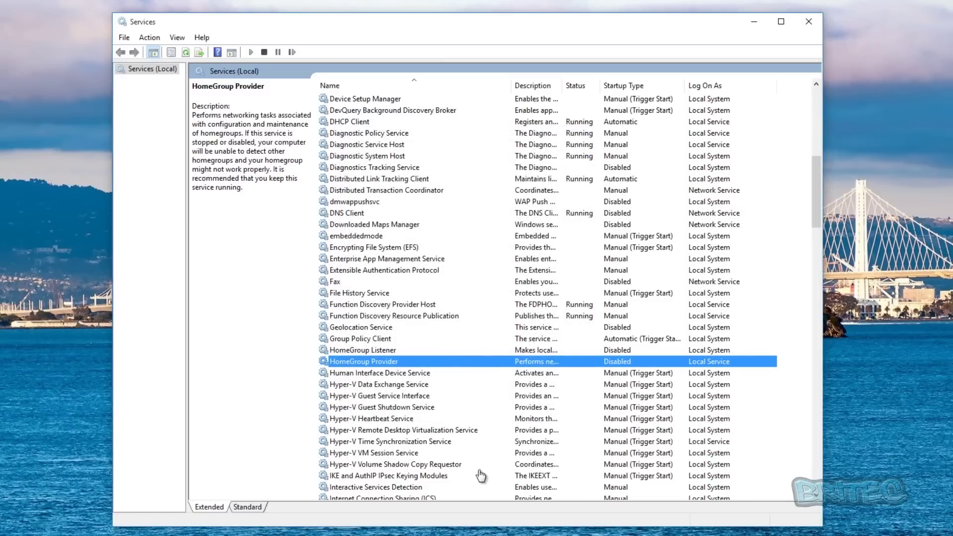
- Set the startup type of the Hyper-V Data Exchange Service to Disabled and apply the change
{"action": "left_click", "coordinate": [356, 385]}
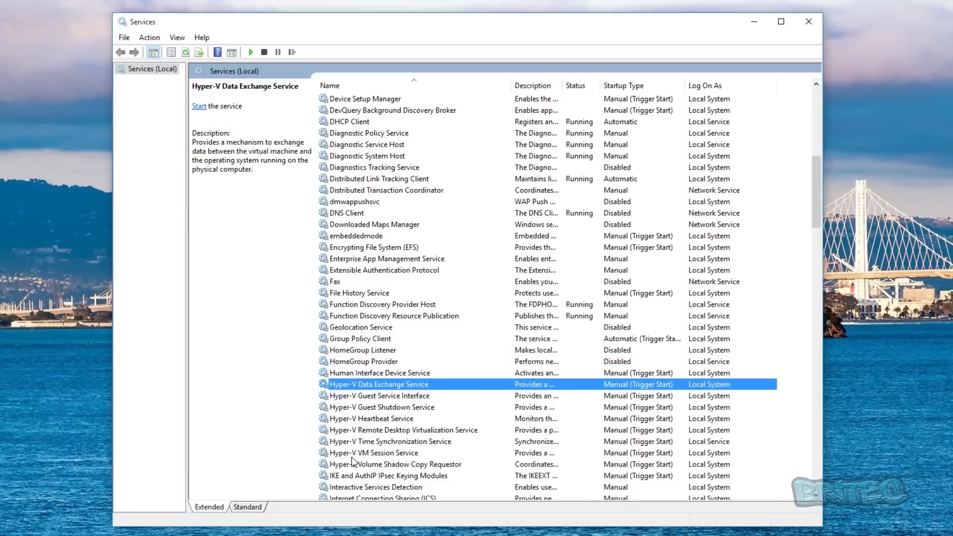
{"action": "right_click", "coordinate": [357, 386]}
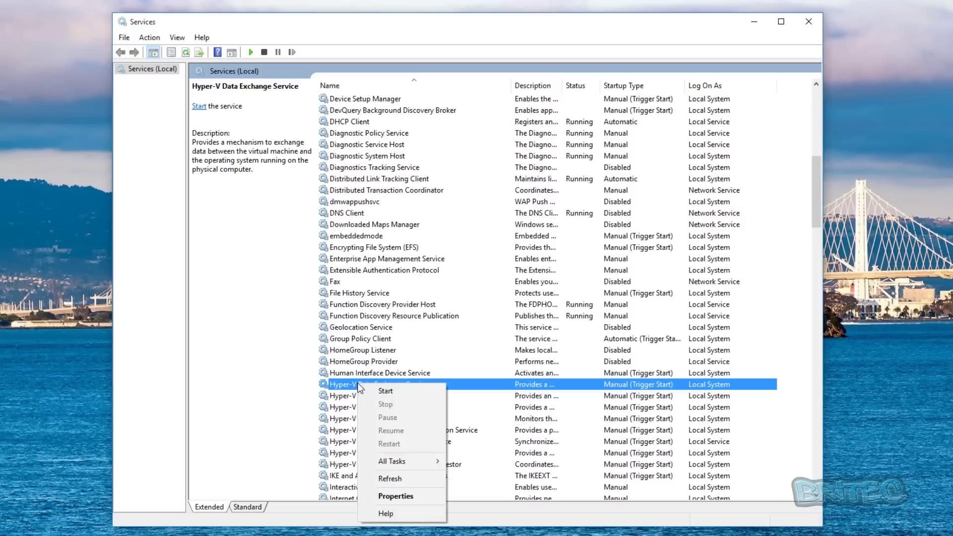
{"action": "left_click", "coordinate": [407, 496]}
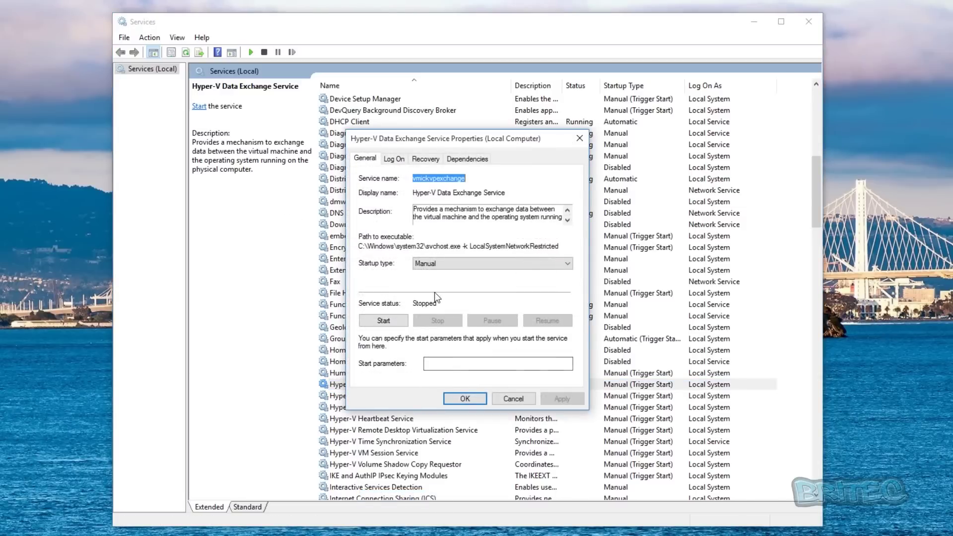
{"action": "left_click", "coordinate": [439, 266]}
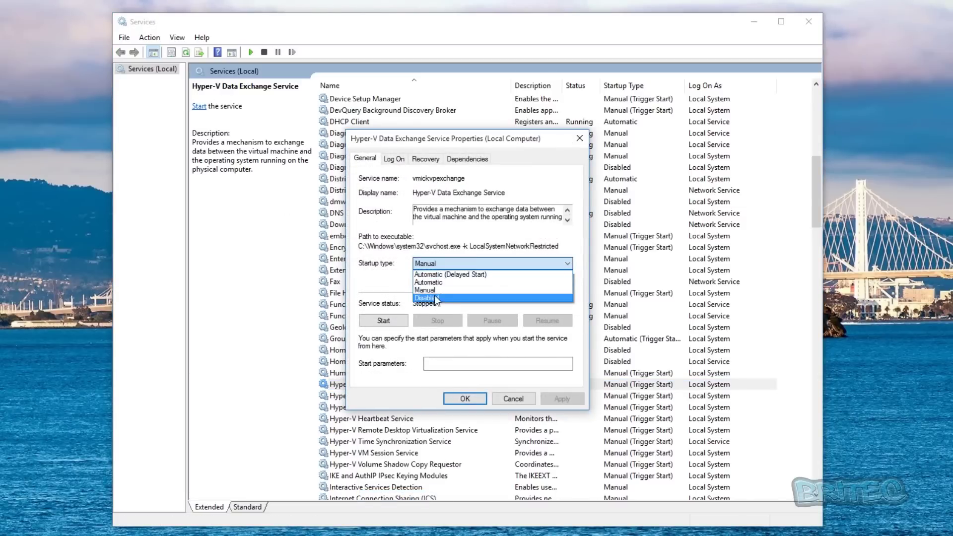
{"action": "left_click", "coordinate": [437, 301]}
{"action": "left_click", "coordinate": [559, 397]}
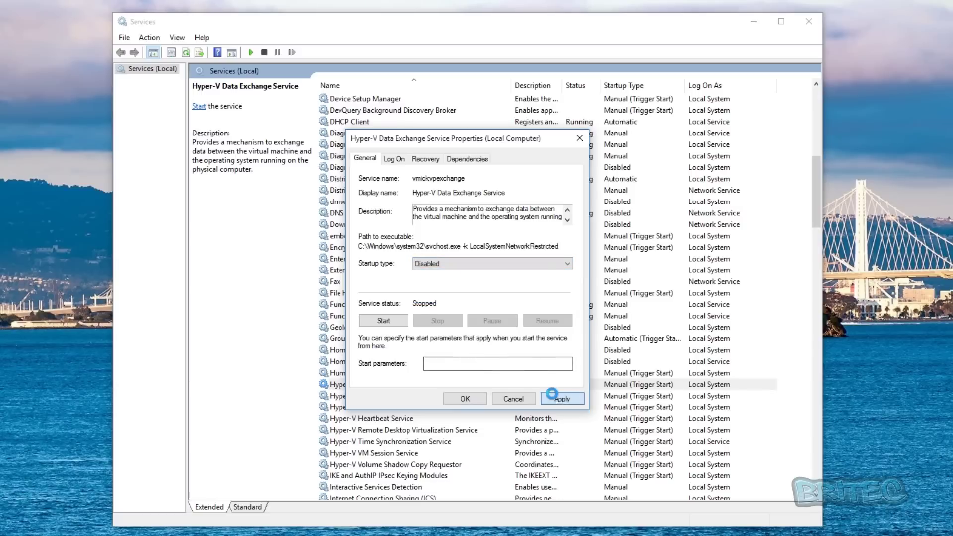
{"action": "left_click", "coordinate": [465, 400]}
- Set the startup type of the Hyper-V Guest Service Interface to Disabled and apply the change
{"action": "left_click", "coordinate": [385, 396]}
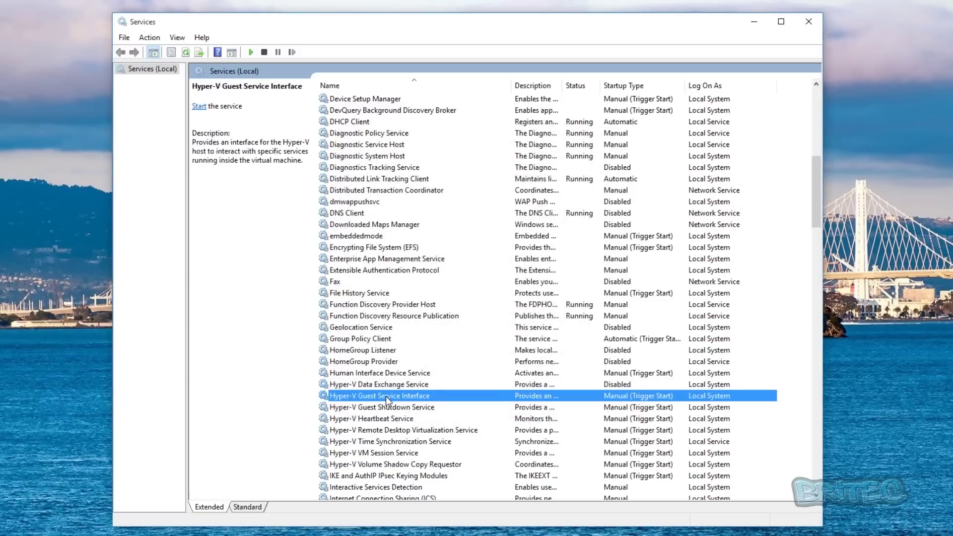
{"action": "right_click", "coordinate": [386, 396]}
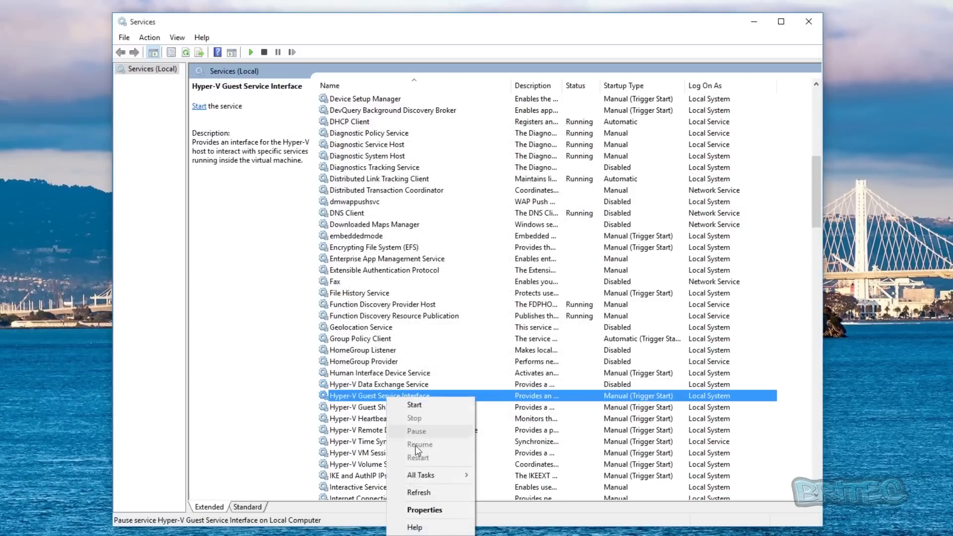
{"action": "left_click", "coordinate": [431, 509]}
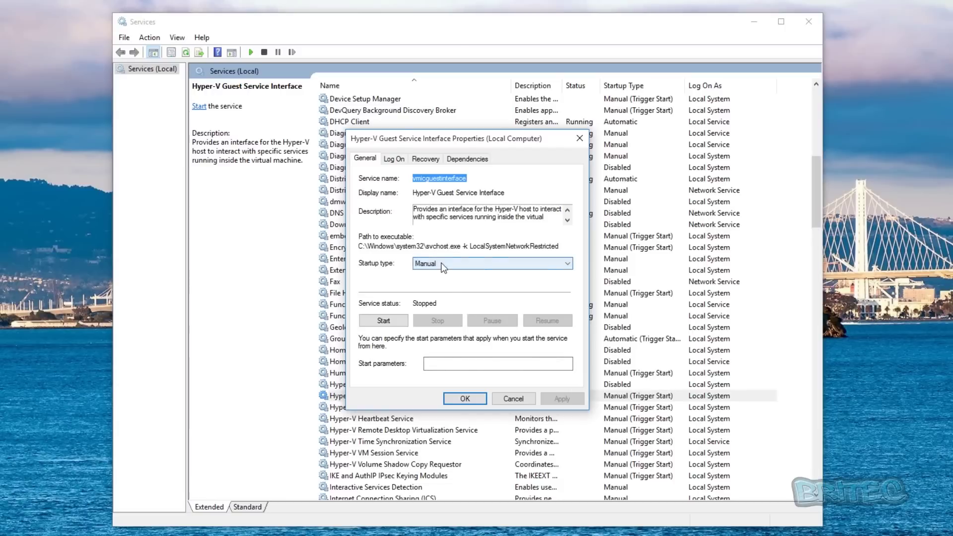
{"action": "left_click", "coordinate": [441, 263]}
{"action": "left_click", "coordinate": [436, 297]}
{"action": "left_click", "coordinate": [561, 399]}
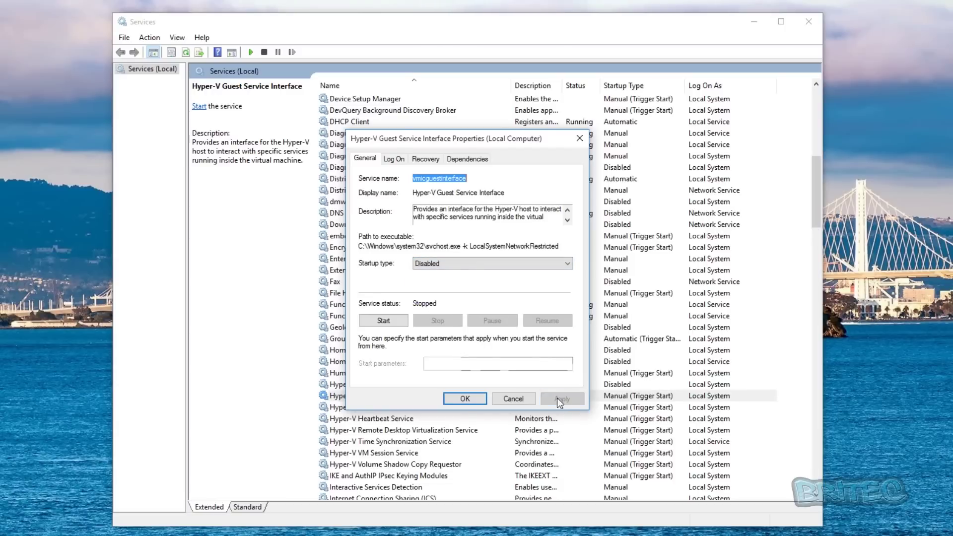
{"action": "left_click", "coordinate": [465, 399]}
- Set the startup type of the Hyper-V Guest Shutdown Service to Disabled and apply the change
{"action": "left_click", "coordinate": [353, 410]}
{"action": "right_click", "coordinate": [362, 405]}
{"action": "left_click", "coordinate": [397, 519]}
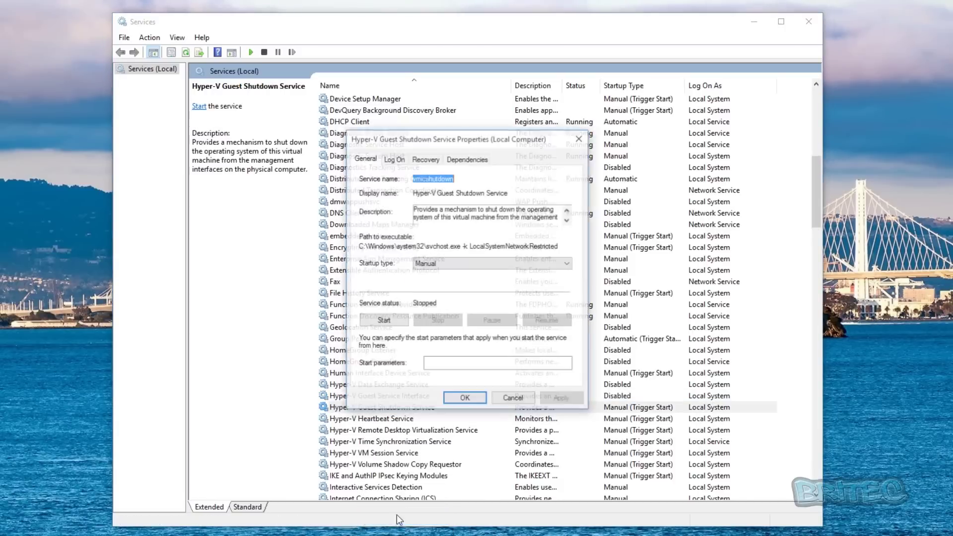
{"action": "left_click", "coordinate": [439, 262]}
{"action": "left_click", "coordinate": [428, 297]}
{"action": "left_click", "coordinate": [566, 400]}
{"action": "left_click", "coordinate": [465, 398]}
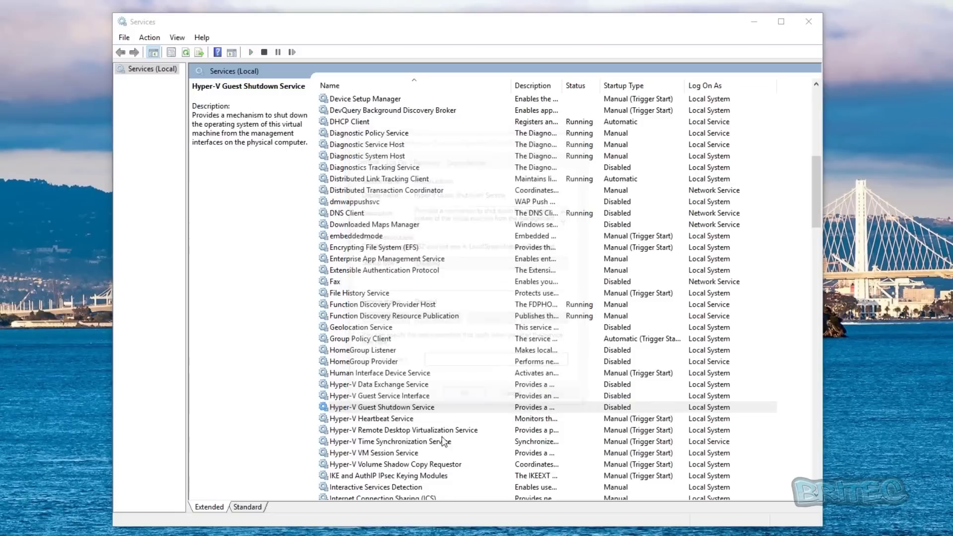
- Set the startup type of the Hyper-V Heartbeat Service to Disabled and apply the change
{"action": "left_click", "coordinate": [386, 421]}
{"action": "right_click", "coordinate": [385, 421]}
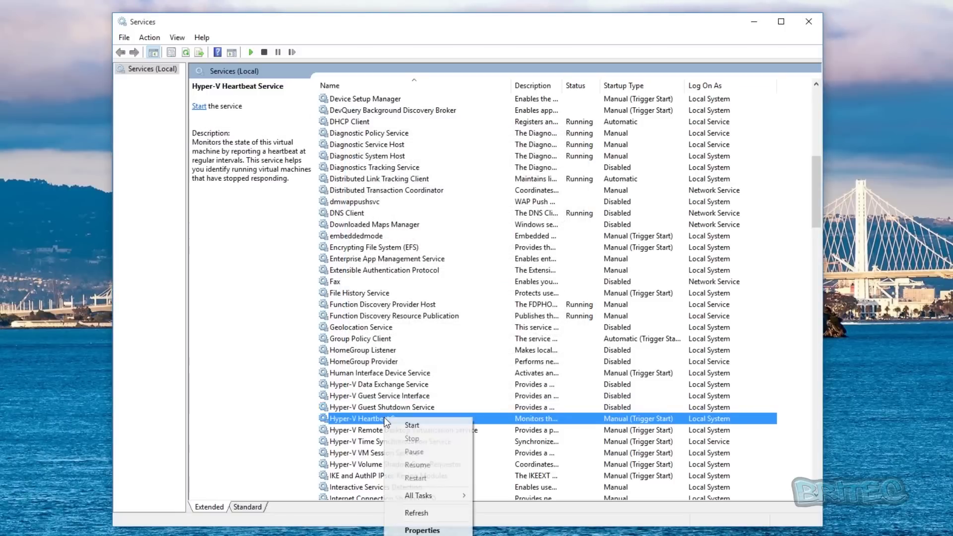
{"action": "left_click", "coordinate": [422, 530]}
{"action": "left_click", "coordinate": [484, 261]}
{"action": "left_click", "coordinate": [454, 294]}
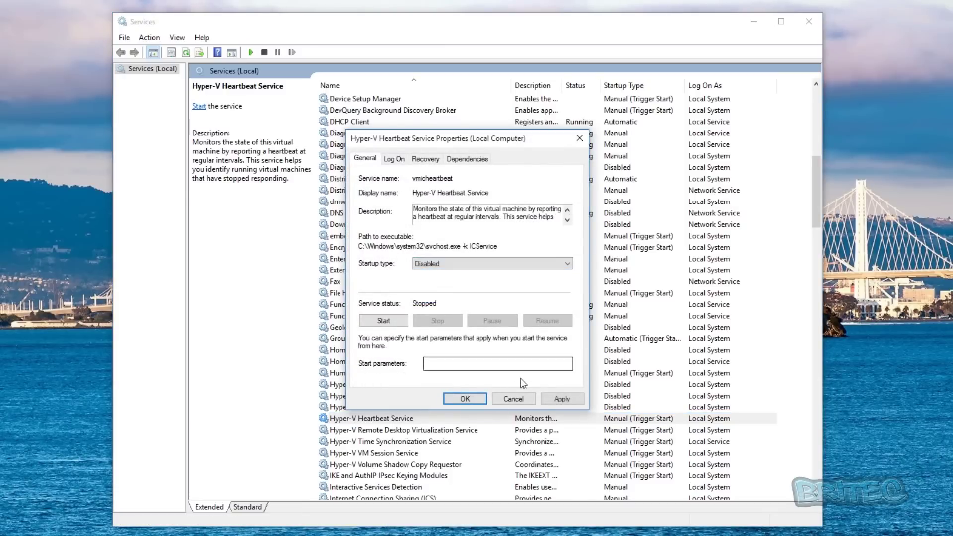
{"action": "left_click", "coordinate": [554, 398]}
{"action": "left_click", "coordinate": [463, 399]}
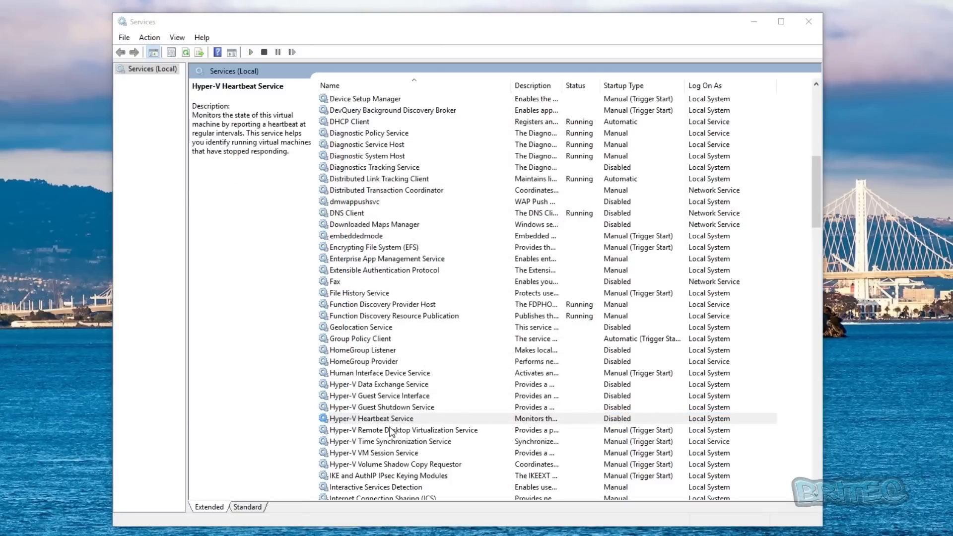
- Set the startup type of the Hyper-V Remote Desktop Virtualization Service to Disabled and save the change
{"action": "left_click", "coordinate": [391, 431]}
{"action": "right_click", "coordinate": [391, 431]}
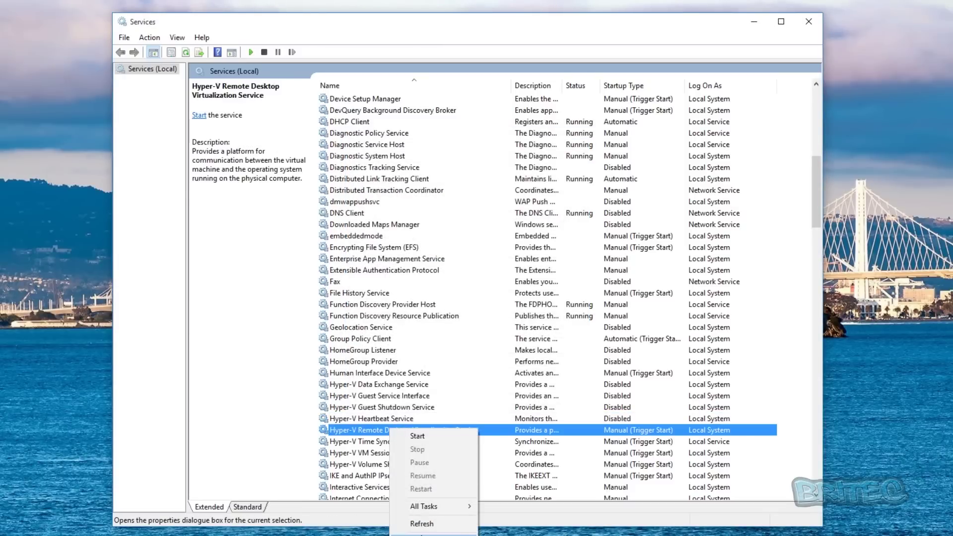
{"action": "left_click", "coordinate": [422, 535]}
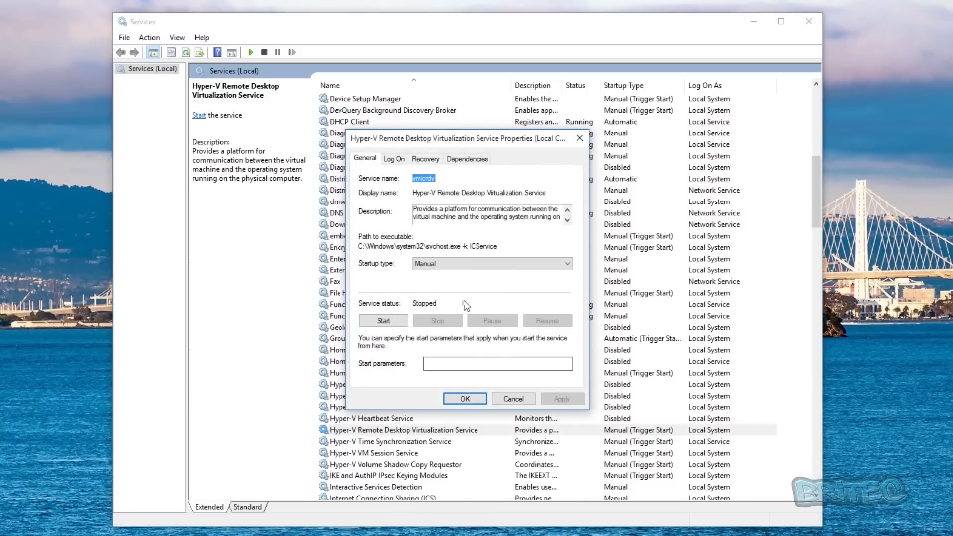
{"action": "left_click", "coordinate": [439, 263]}
{"action": "left_click", "coordinate": [433, 300]}
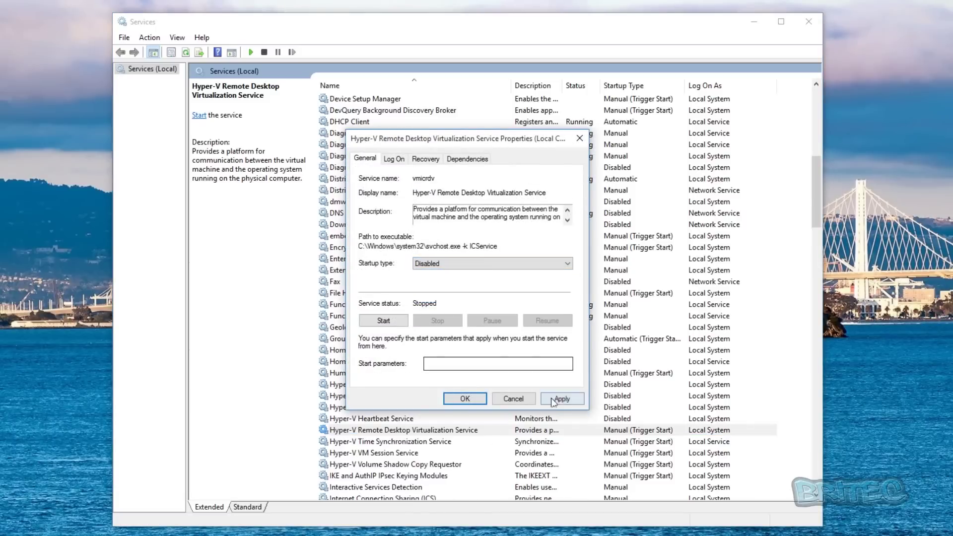
{"action": "left_click", "coordinate": [467, 398]}
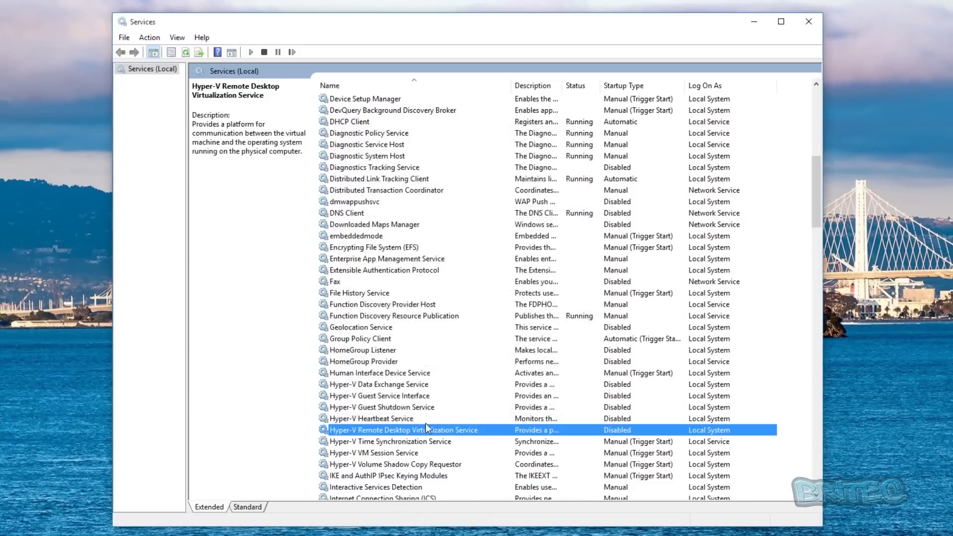
- Set the startup type of the Hyper-V Time Synchronization Service to Disabled and apply the change
{"action": "left_click", "coordinate": [406, 442]}
{"action": "right_click", "coordinate": [409, 439]}
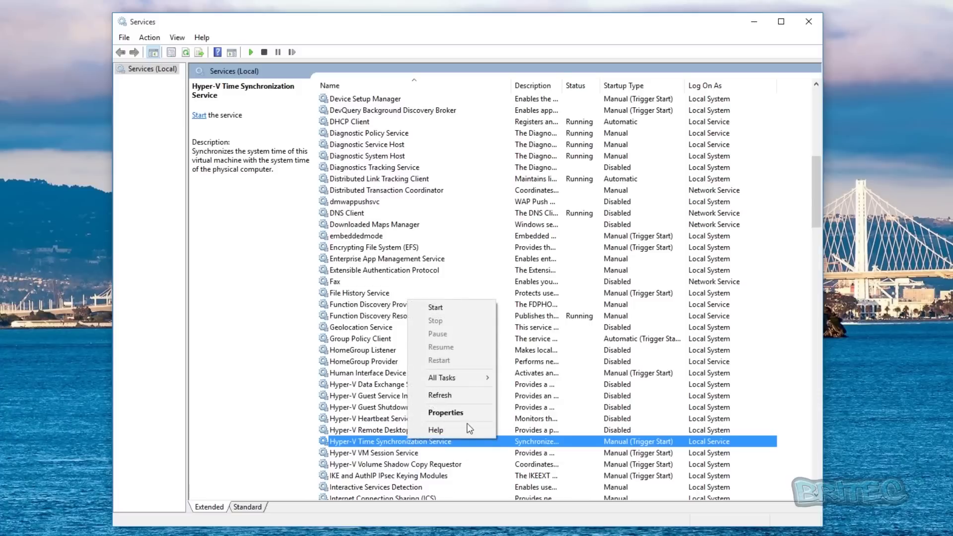
{"action": "left_click", "coordinate": [458, 414]}
{"action": "left_click", "coordinate": [470, 263]}
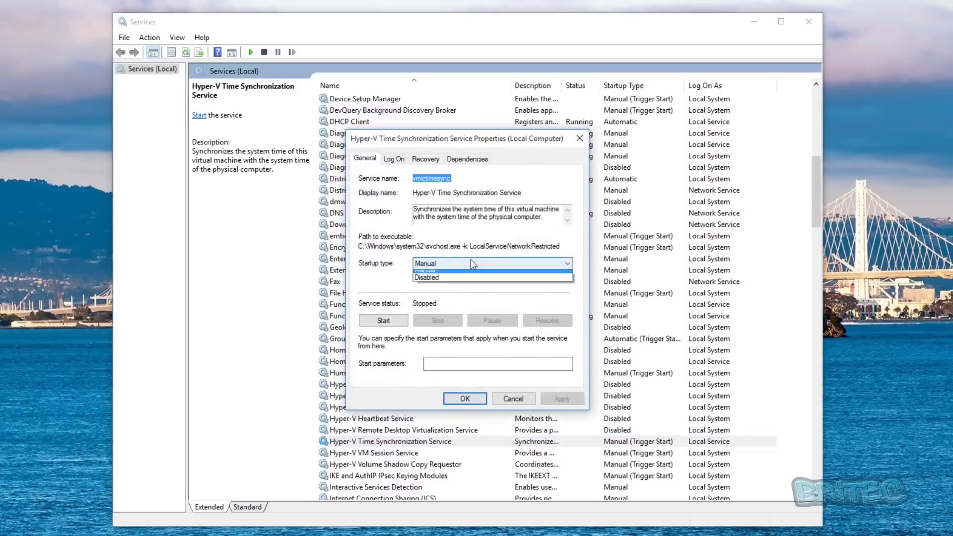
{"action": "left_click", "coordinate": [459, 298]}
{"action": "left_click", "coordinate": [563, 398]}
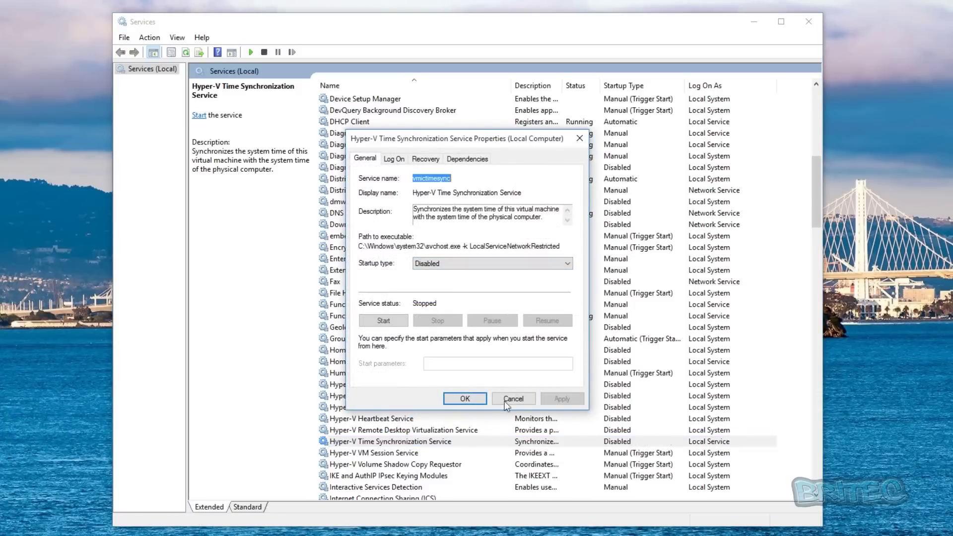
{"action": "left_click", "coordinate": [456, 400]}
- Set the startup type of the Hyper-V VM Session Service to Disabled and apply the change
{"action": "left_click", "coordinate": [383, 453]}
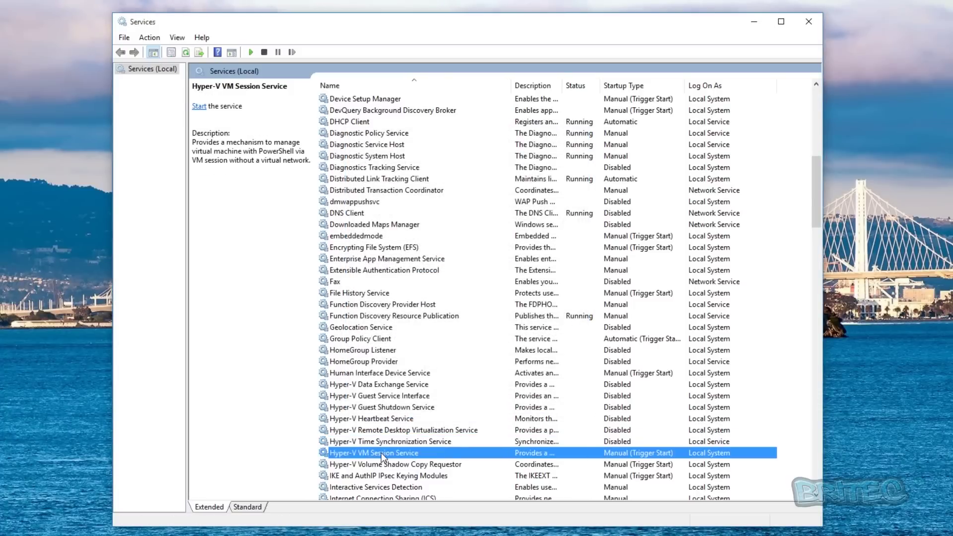
{"action": "right_click", "coordinate": [383, 453]}
{"action": "left_click", "coordinate": [422, 427]}
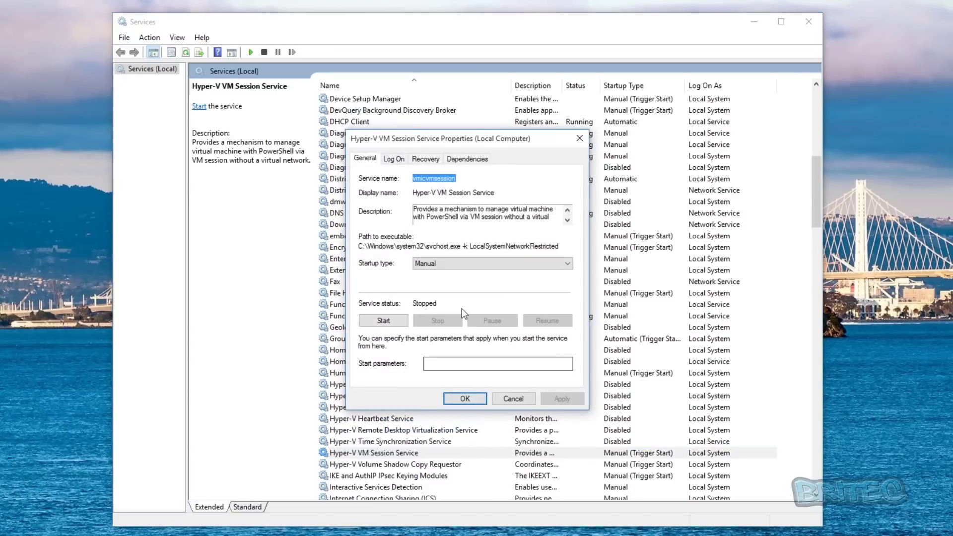
{"action": "left_click", "coordinate": [475, 271]}
{"action": "left_click", "coordinate": [451, 298]}
{"action": "left_click", "coordinate": [562, 398]}
{"action": "left_click", "coordinate": [459, 398]}
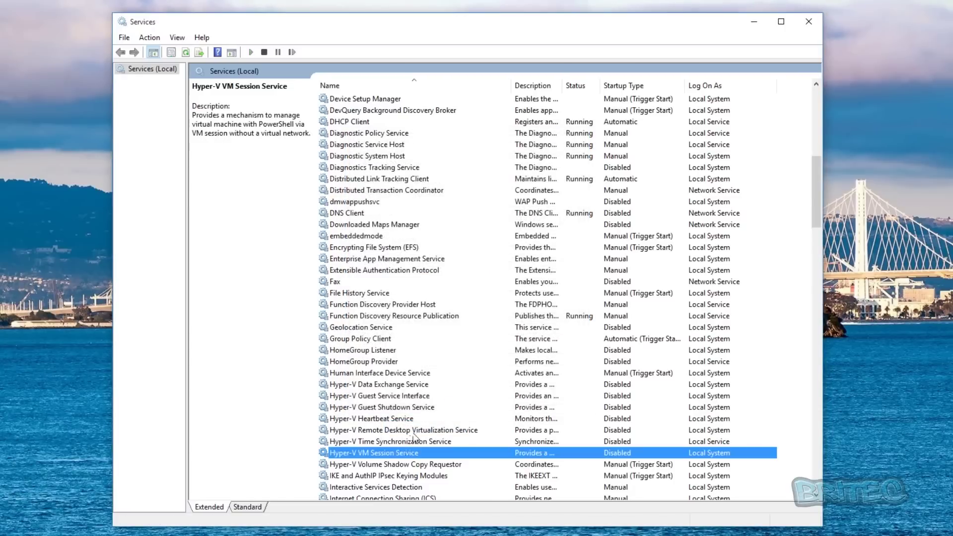
- Set the startup type of the Hyper-V Volume Shadow Copy Requestor to Disabled and apply the change
{"action": "left_click", "coordinate": [383, 466]}
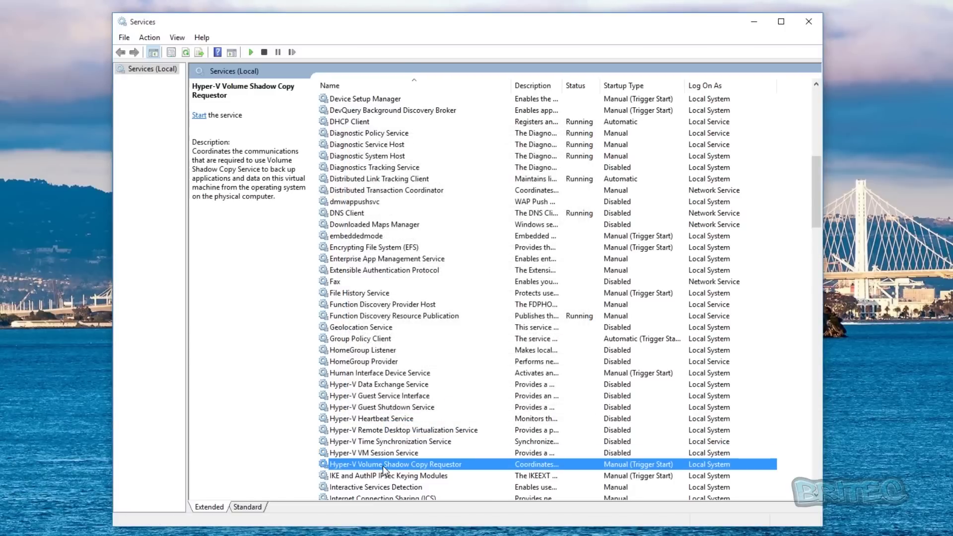
{"action": "right_click", "coordinate": [433, 466]}
{"action": "left_click", "coordinate": [469, 441]}
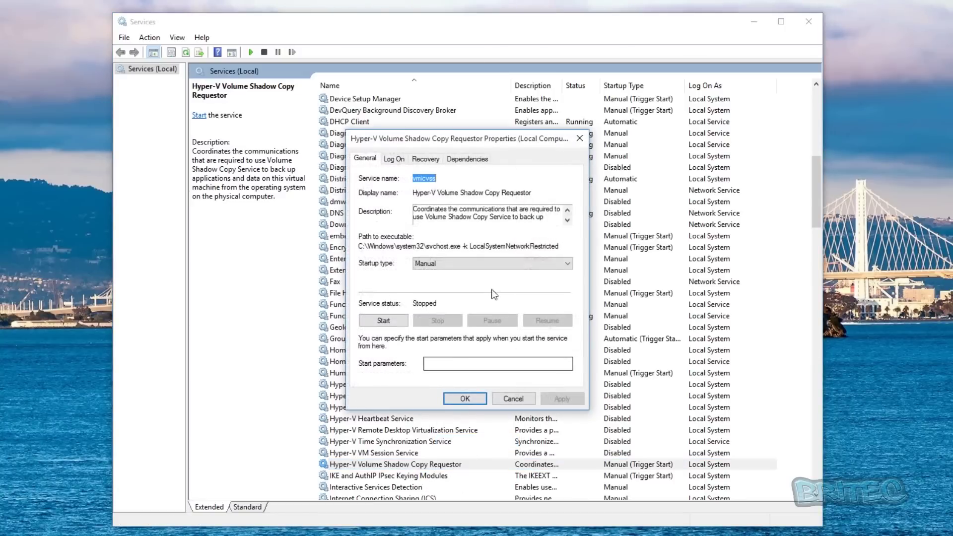
{"action": "left_click", "coordinate": [448, 264]}
{"action": "left_click", "coordinate": [441, 289]}
{"action": "left_click", "coordinate": [440, 263]}
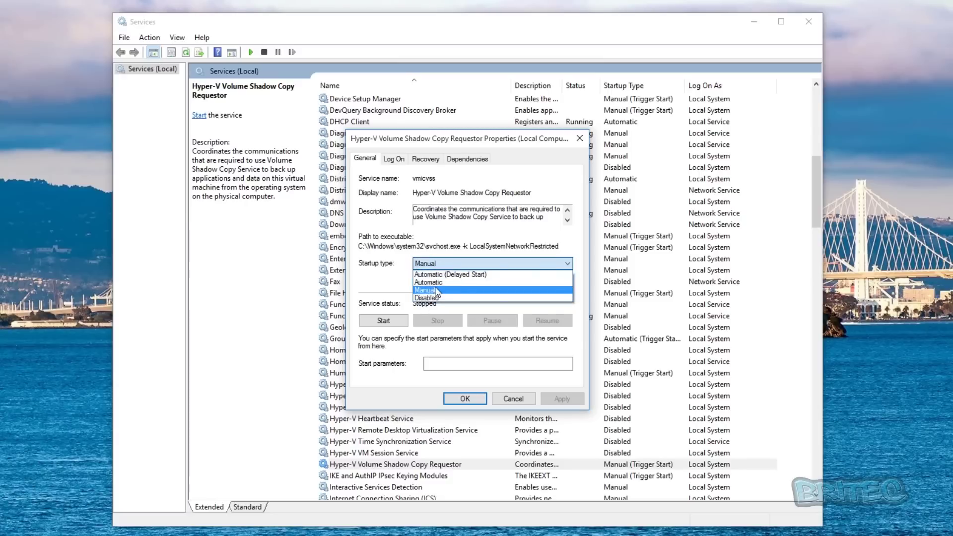
{"action": "left_click", "coordinate": [430, 297]}
{"action": "left_click", "coordinate": [561, 398]}
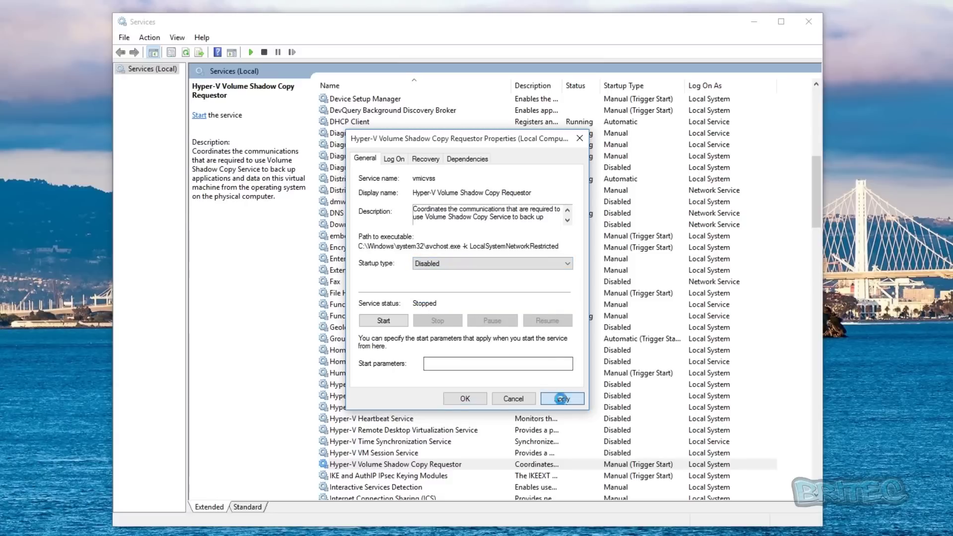
{"action": "left_click", "coordinate": [469, 395]}
- Set the startup type of the Internet Explorer ETW Collector Service to Disabled and apply the change
{"action": "scroll", "coordinate": [489, 426], "scroll_direction": "down", "scroll_amount": 7}
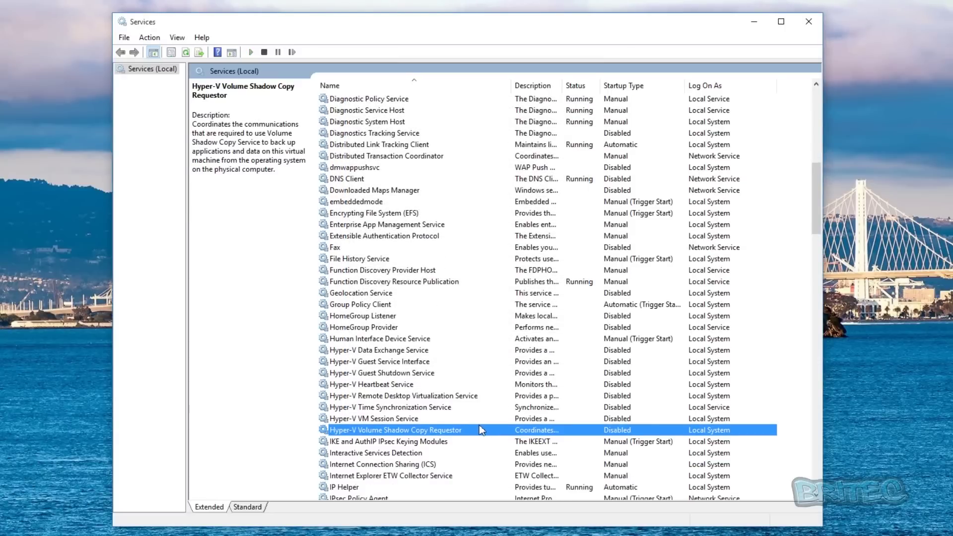
{"action": "scroll", "coordinate": [460, 430], "scroll_direction": "down", "scroll_amount": 4}
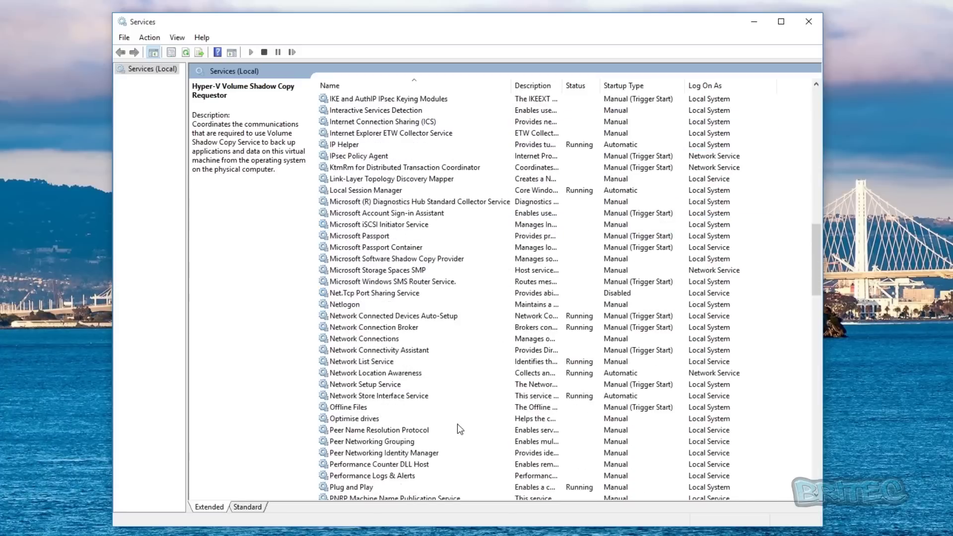
{"action": "scroll", "coordinate": [458, 428], "scroll_direction": "up", "scroll_amount": 1}
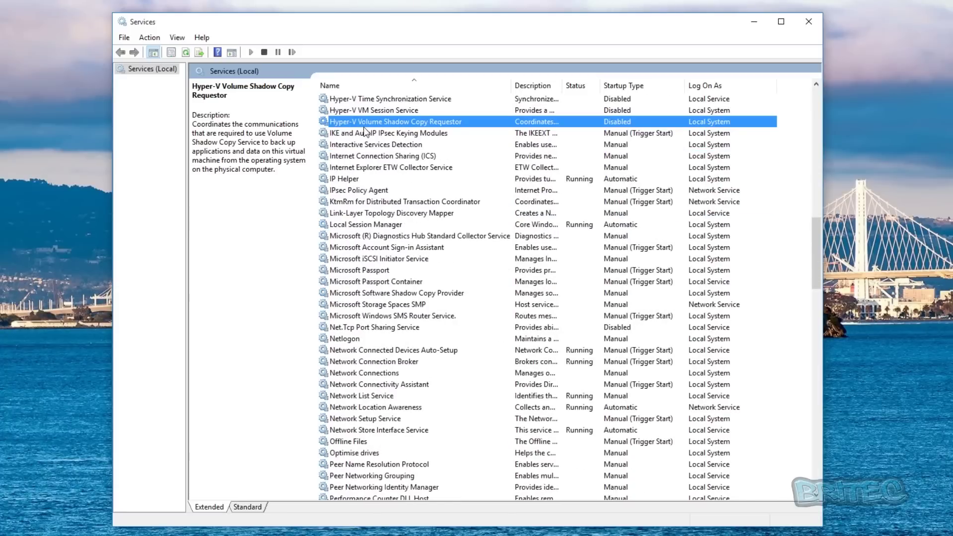
{"action": "left_click", "coordinate": [346, 156]}
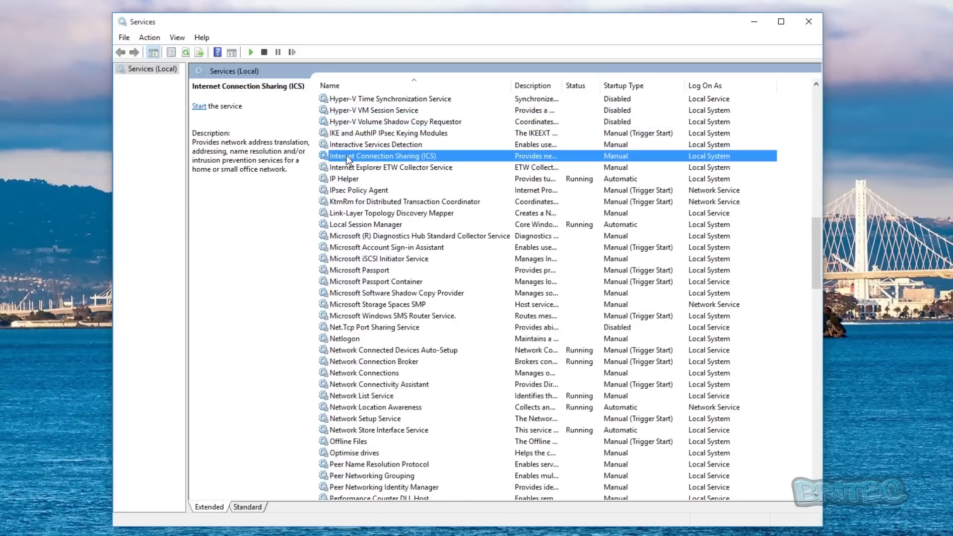
{"action": "left_click", "coordinate": [379, 167]}
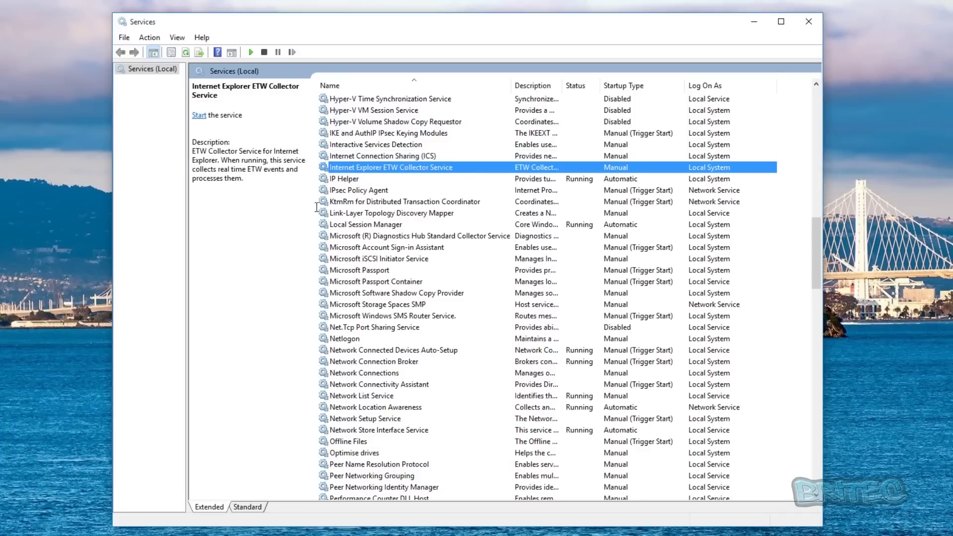
{"action": "right_click", "coordinate": [403, 169]}
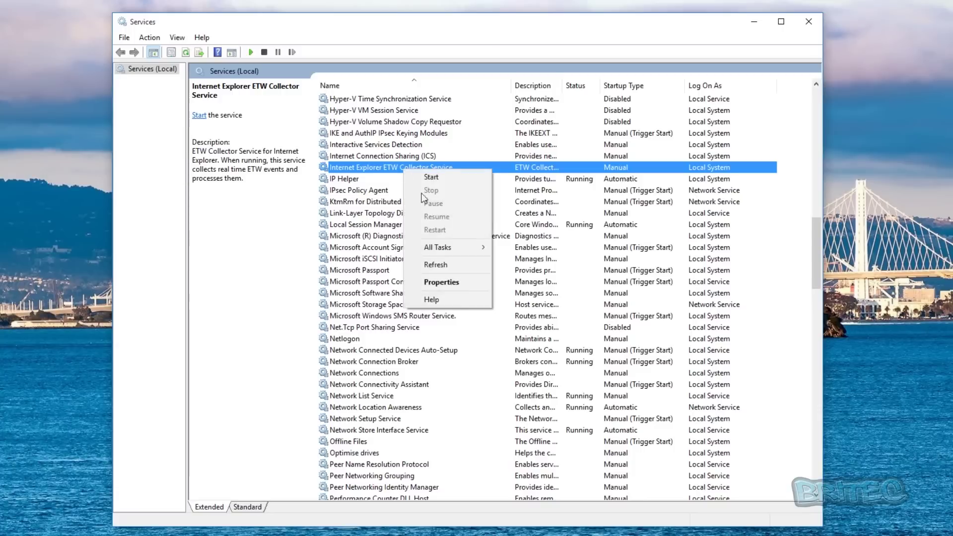
{"action": "left_click", "coordinate": [440, 280]}
{"action": "left_click", "coordinate": [463, 262]}
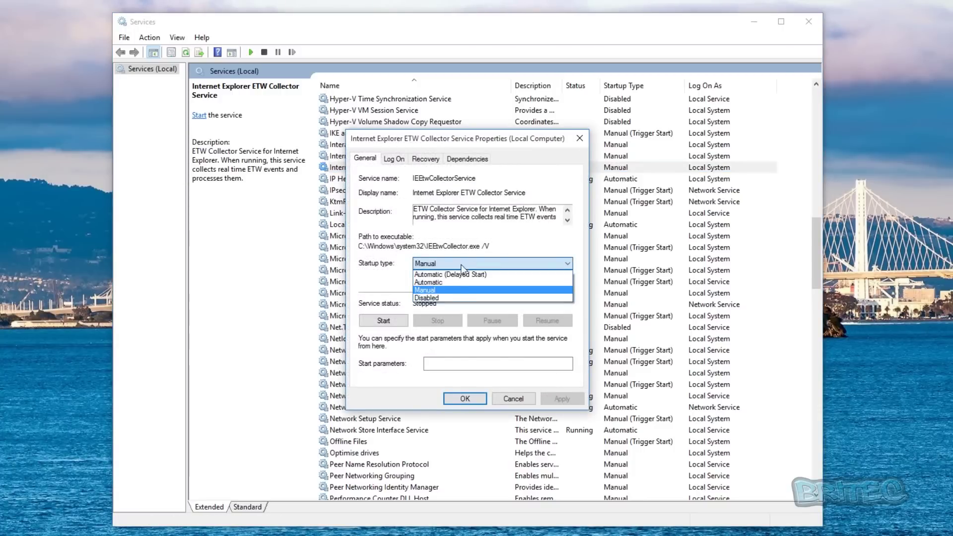
{"action": "left_click", "coordinate": [445, 298]}
{"action": "left_click", "coordinate": [562, 398]}
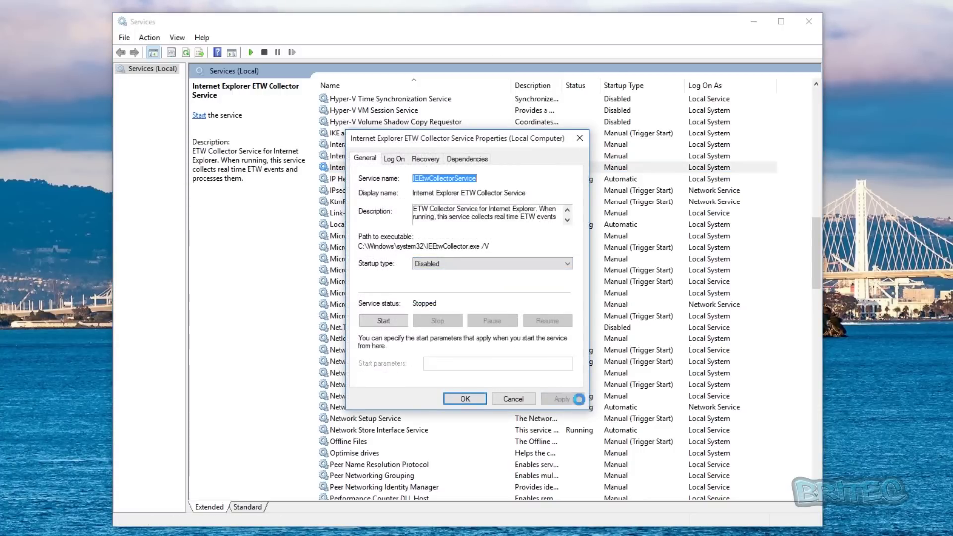
{"action": "left_click", "coordinate": [475, 403]}
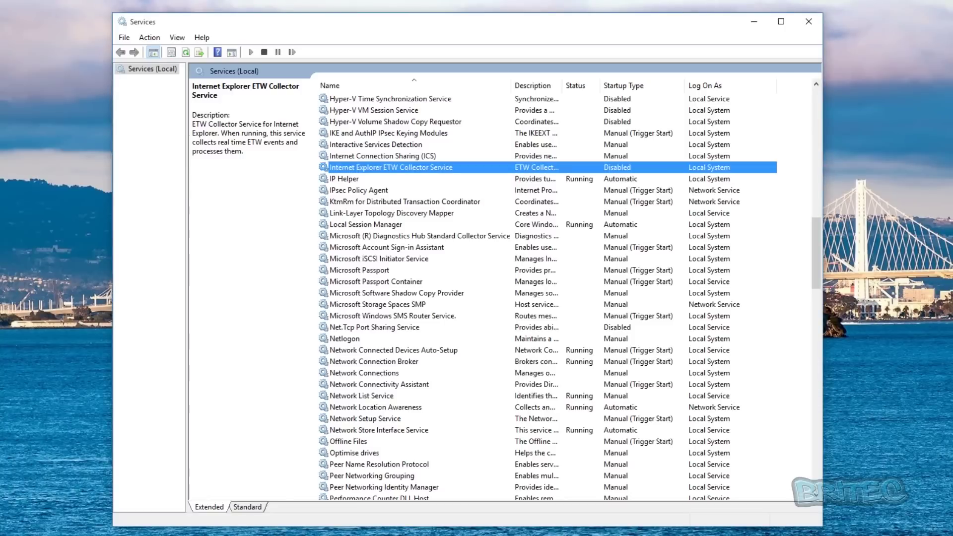
- Set the startup type of the Internet Connection Sharing (ICS) service to Disabled and apply the change
{"action": "left_click", "coordinate": [370, 157]}
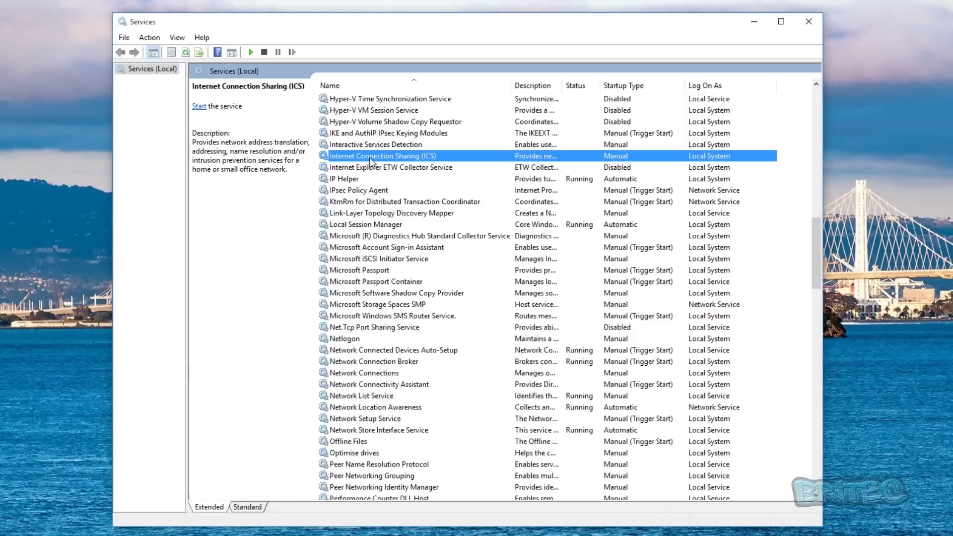
{"action": "right_click", "coordinate": [370, 157]}
{"action": "left_click", "coordinate": [414, 271]}
{"action": "left_click", "coordinate": [455, 265]}
{"action": "left_click", "coordinate": [450, 303]}
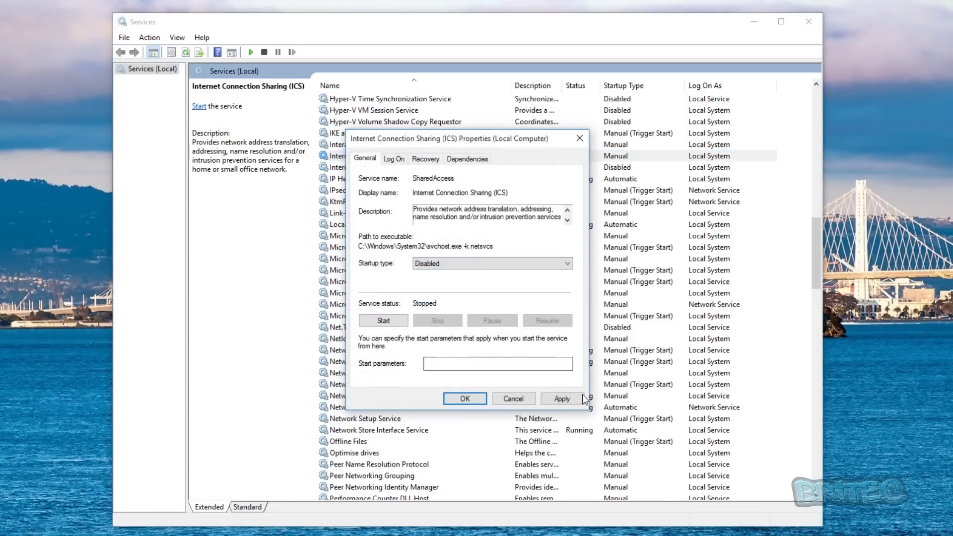
{"action": "left_click", "coordinate": [561, 399]}
{"action": "left_click", "coordinate": [463, 399]}
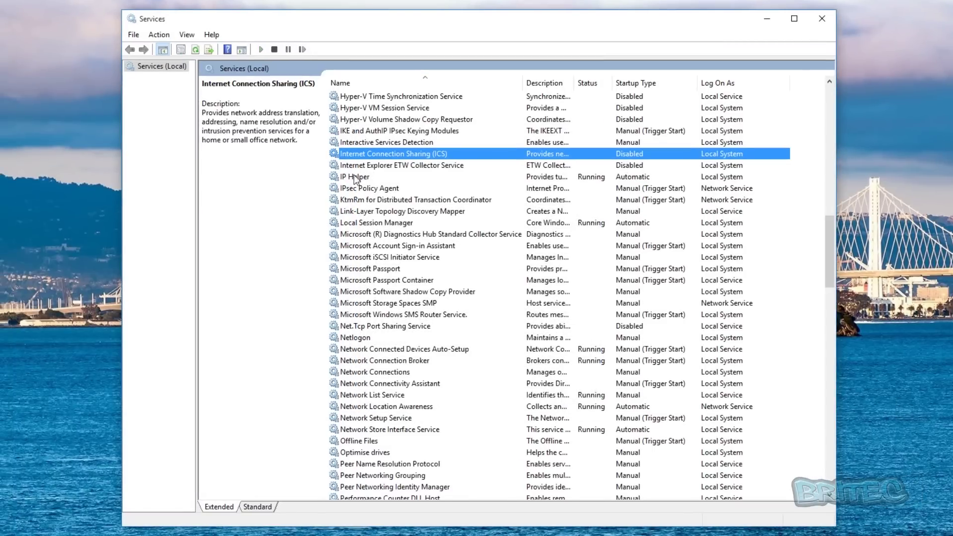
- Set the startup type of the IP Helper service to Disabled, stop the running service and apply the change
{"action": "left_click", "coordinate": [354, 177]}
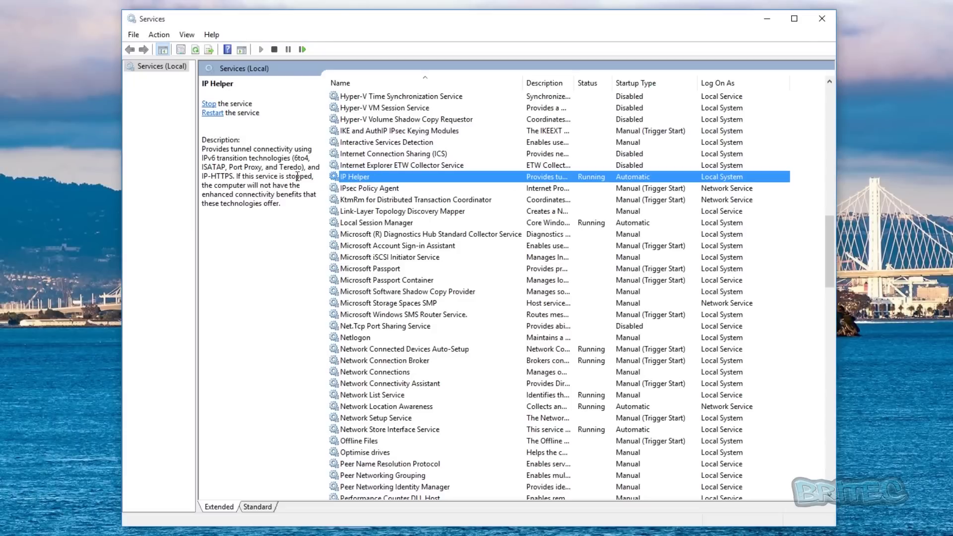
{"action": "right_click", "coordinate": [387, 178]}
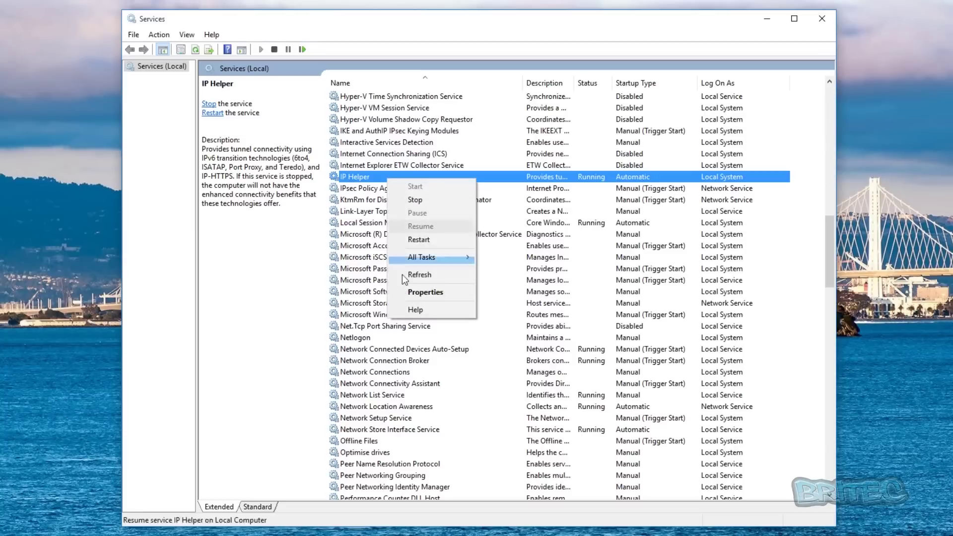
{"action": "left_click", "coordinate": [408, 293]}
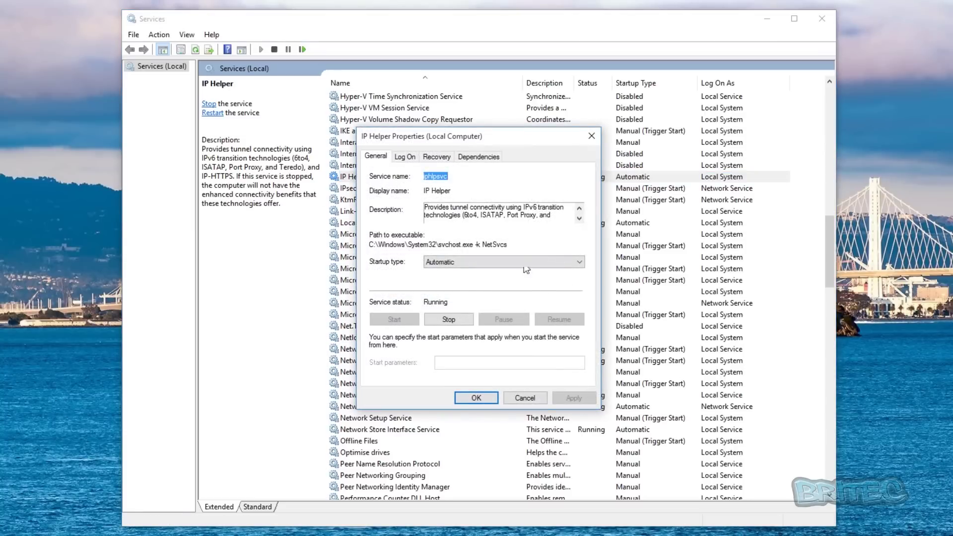
{"action": "left_click_drag", "start_coordinate": [502, 207], "coordinate": [570, 214]}
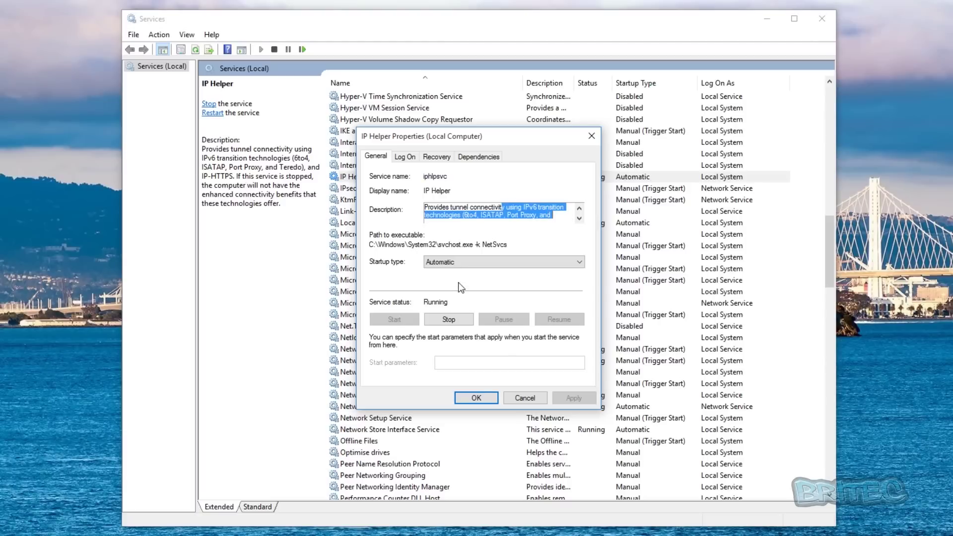
{"action": "left_click", "coordinate": [480, 262]}
{"action": "left_click", "coordinate": [458, 300]}
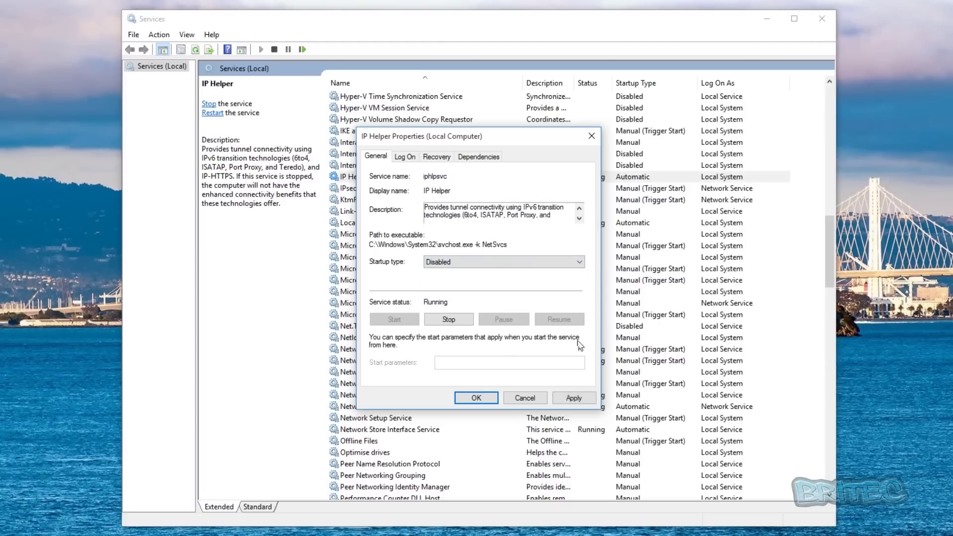
{"action": "left_click", "coordinate": [446, 319]}
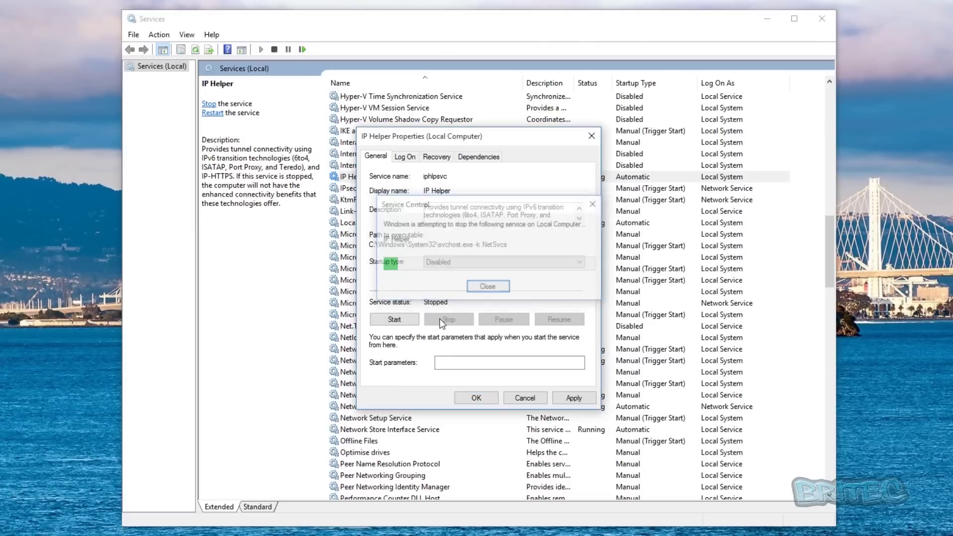
{"action": "left_click", "coordinate": [575, 397]}
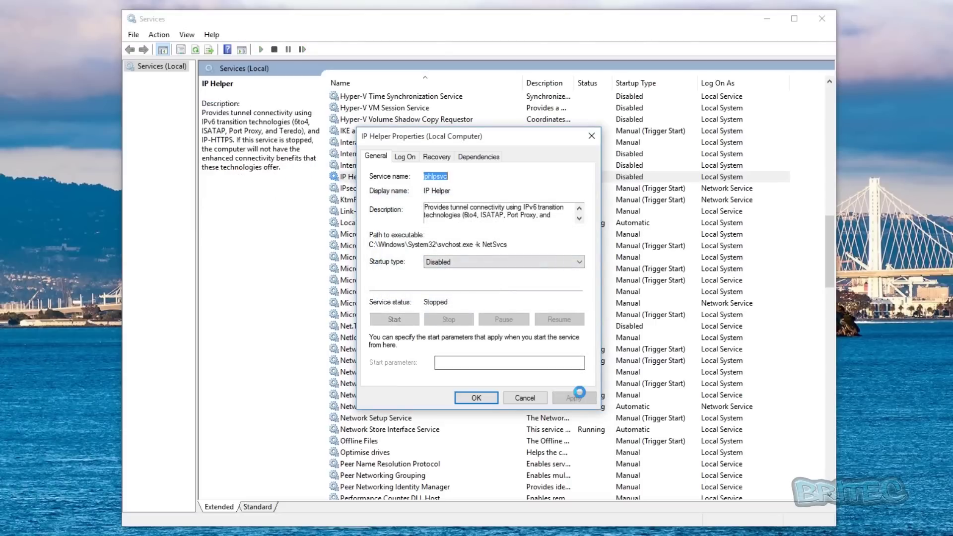
{"action": "left_click", "coordinate": [465, 400]}
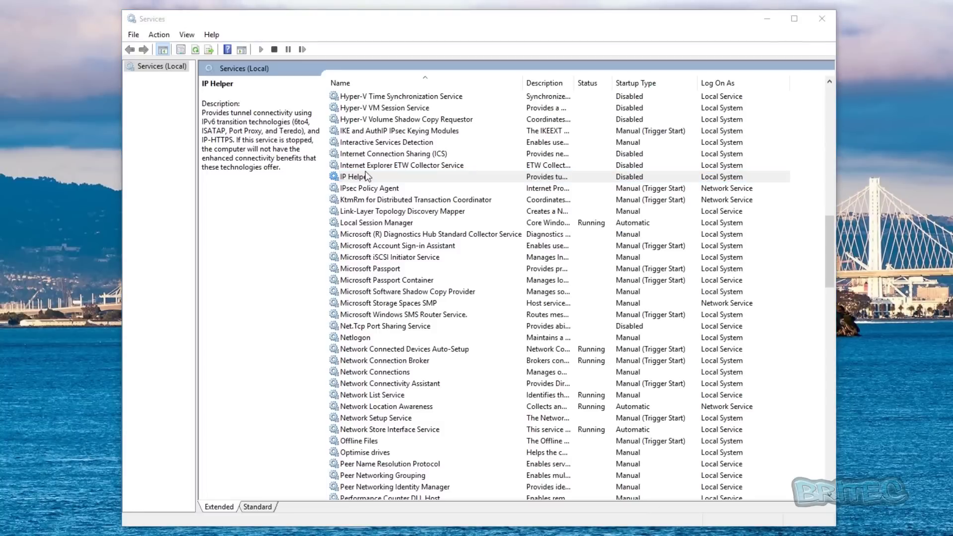
- Set the startup type of the Microsoft (R) Diagnostics Hub Standard Collector Service to Disabled and apply the change
{"action": "left_click", "coordinate": [363, 237]}
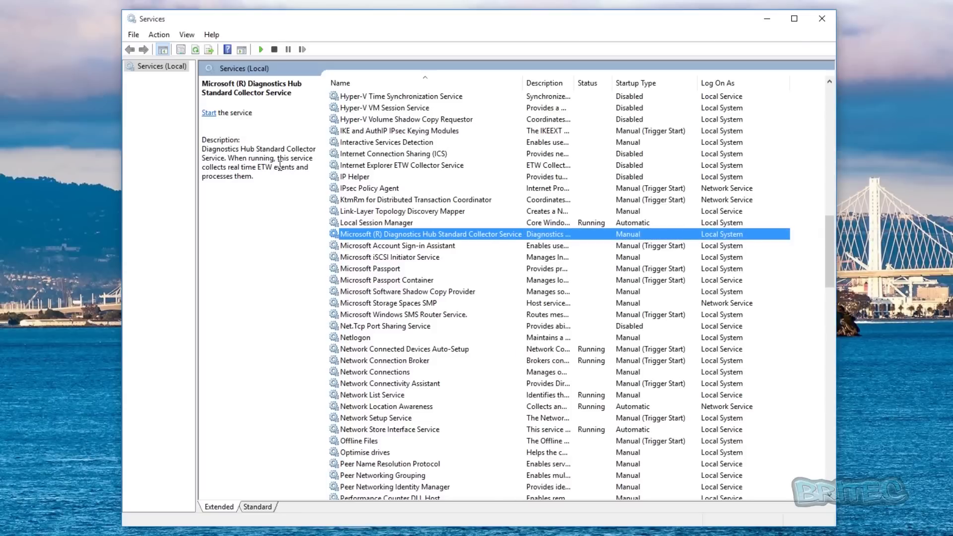
{"action": "right_click", "coordinate": [383, 236]}
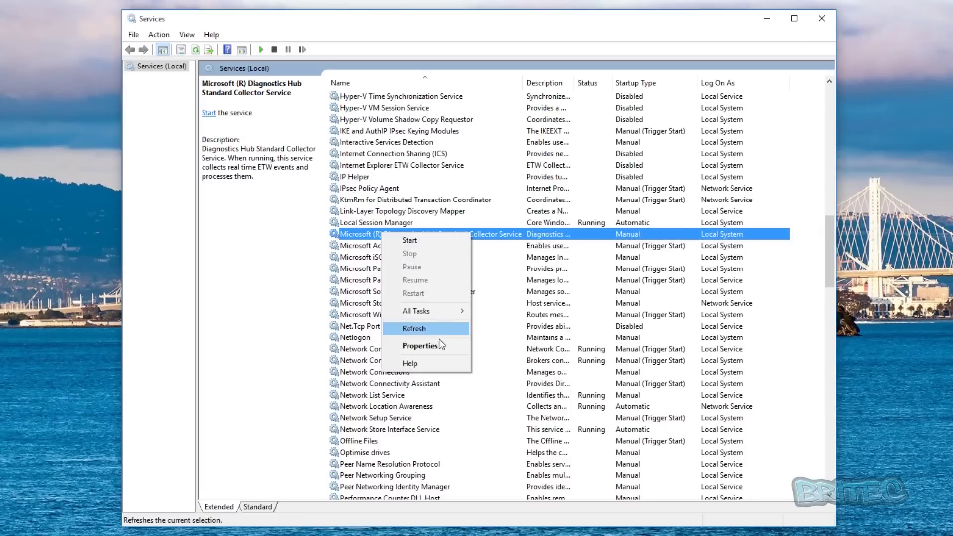
{"action": "left_click", "coordinate": [402, 344]}
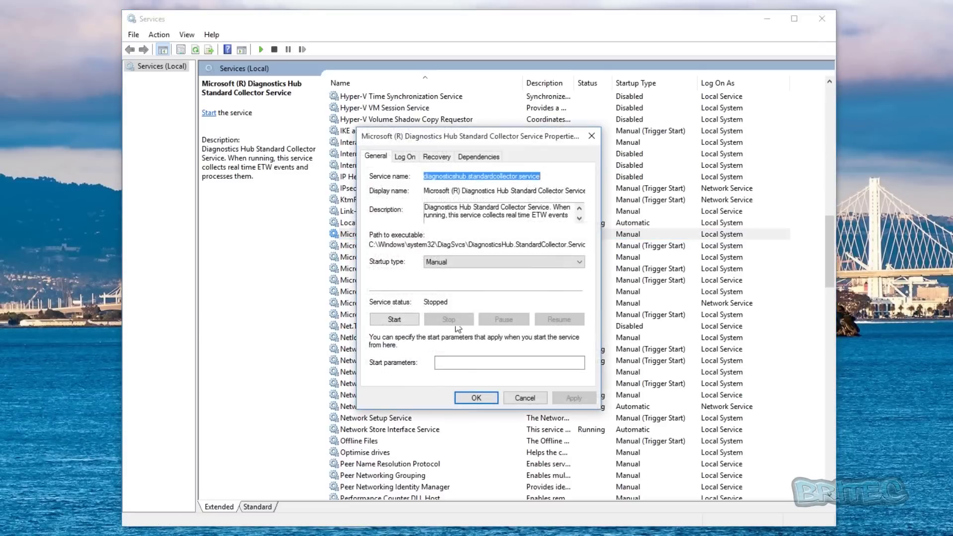
{"action": "left_click", "coordinate": [469, 260]}
{"action": "left_click", "coordinate": [459, 297]}
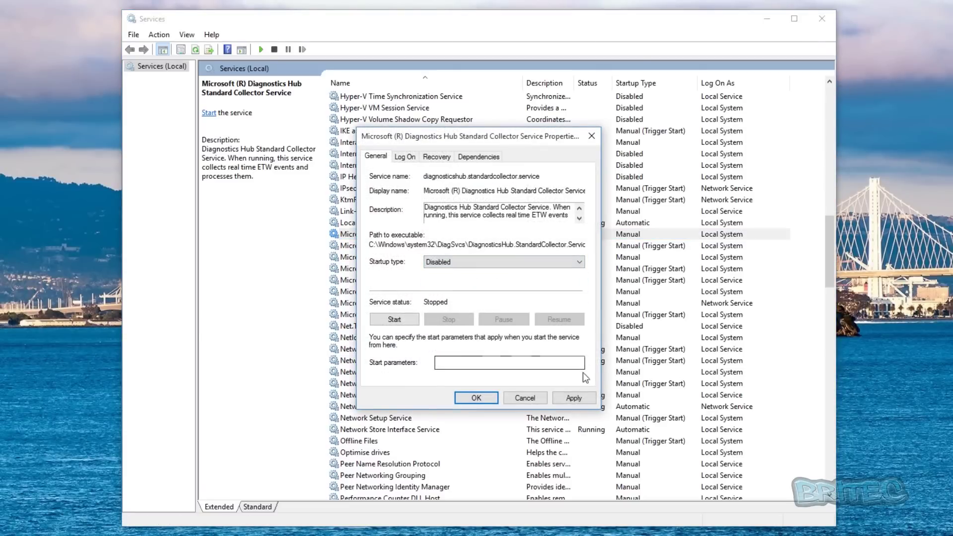
{"action": "left_click", "coordinate": [574, 397]}
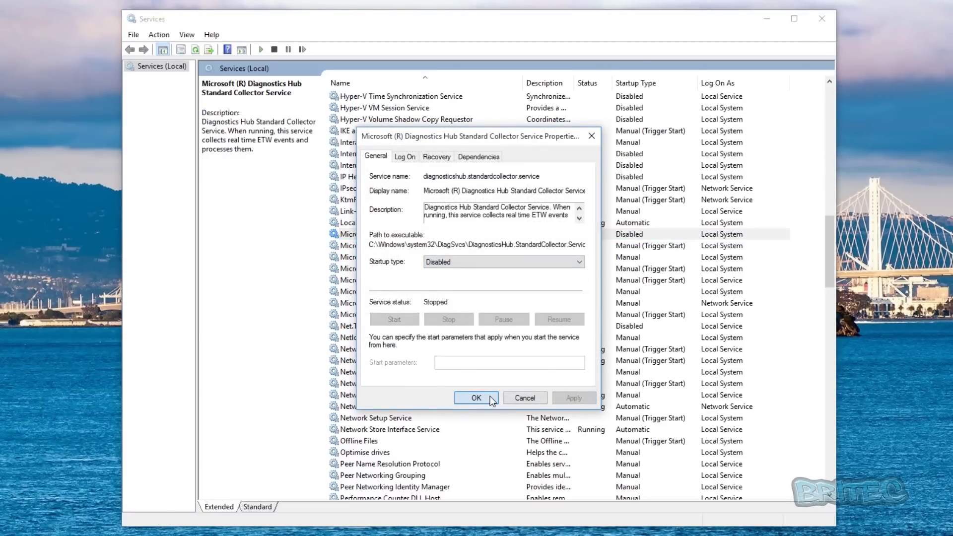
{"action": "left_click", "coordinate": [477, 398]}
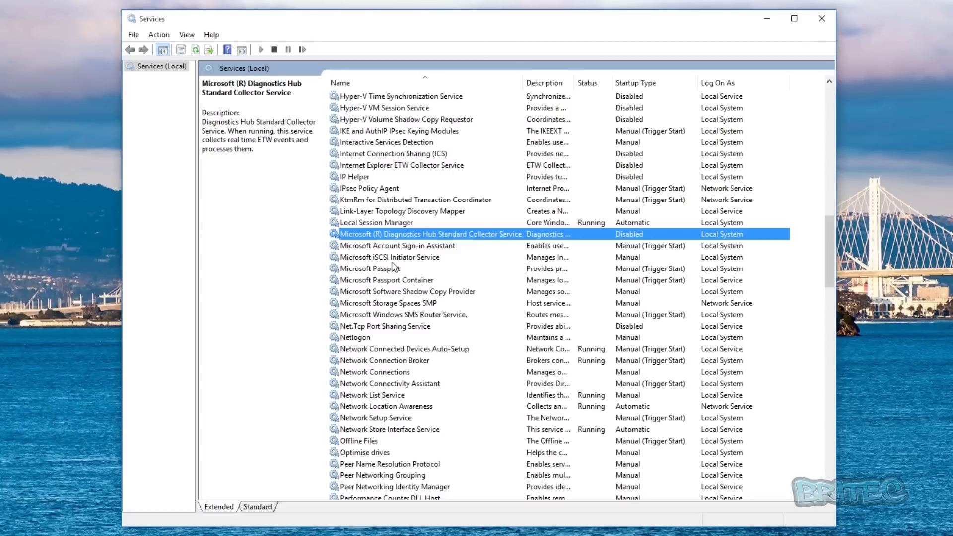
- Set the startup type of the Microsoft iSCSI Initiator Service to Disabled and apply the change
{"action": "left_click", "coordinate": [364, 268]}
{"action": "left_click", "coordinate": [362, 259]}
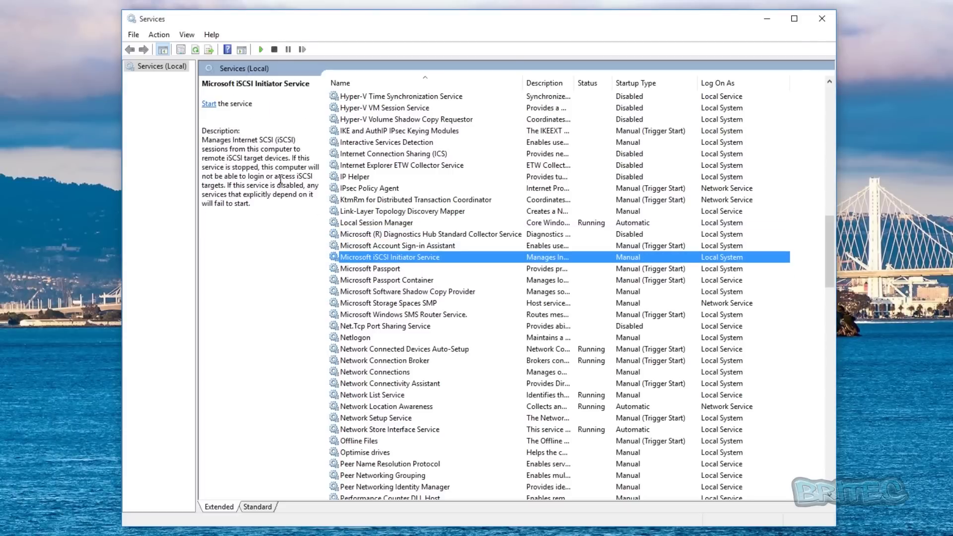
{"action": "right_click", "coordinate": [408, 256]}
{"action": "left_click", "coordinate": [446, 371]}
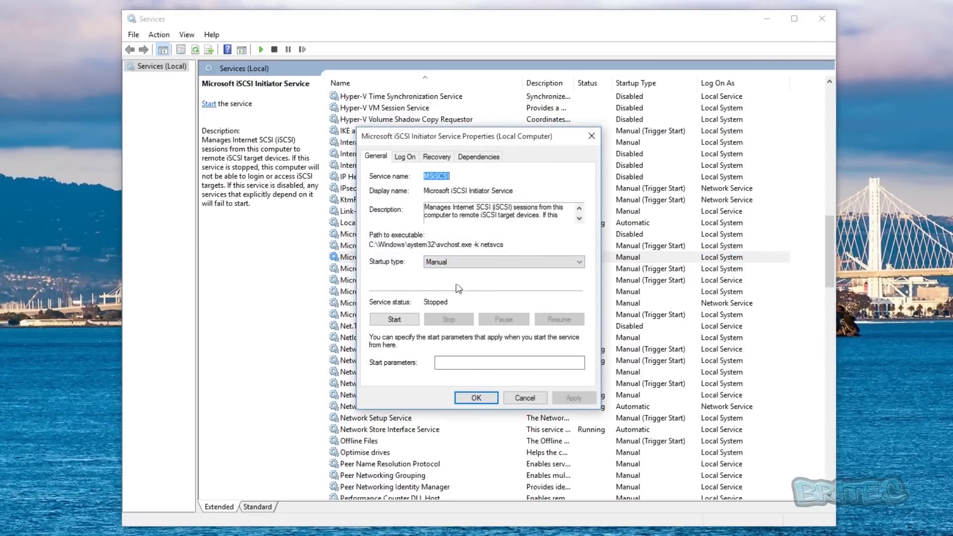
{"action": "left_click", "coordinate": [468, 263]}
{"action": "left_click", "coordinate": [454, 300]}
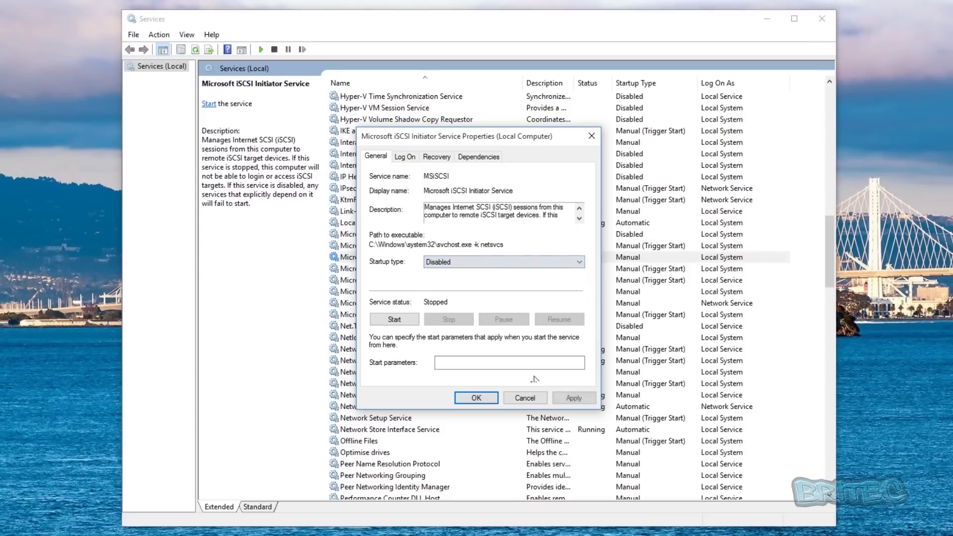
{"action": "left_click", "coordinate": [575, 398]}
{"action": "left_click", "coordinate": [459, 397]}
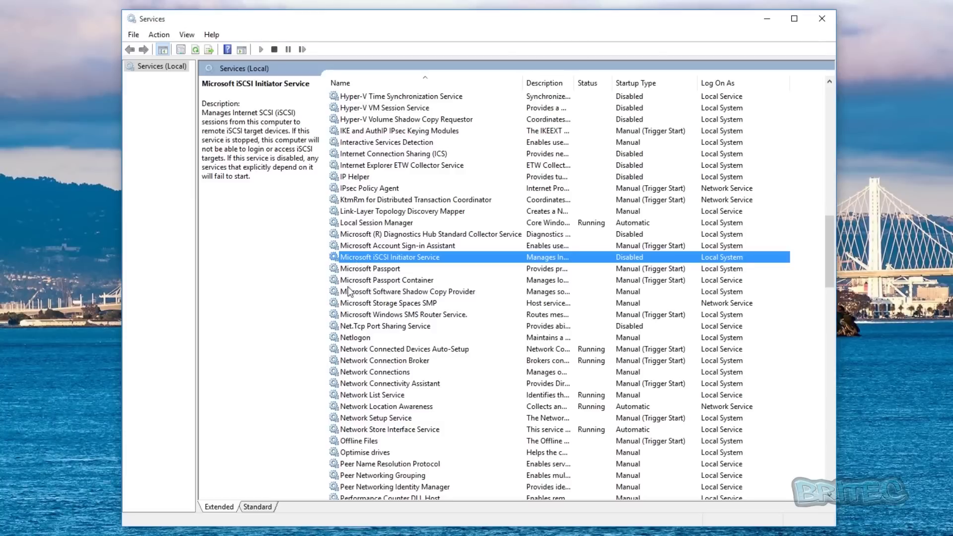
- Set the startup type of the Microsoft Windows SMS Router Service to Disabled and apply the change
{"action": "left_click", "coordinate": [345, 317]}
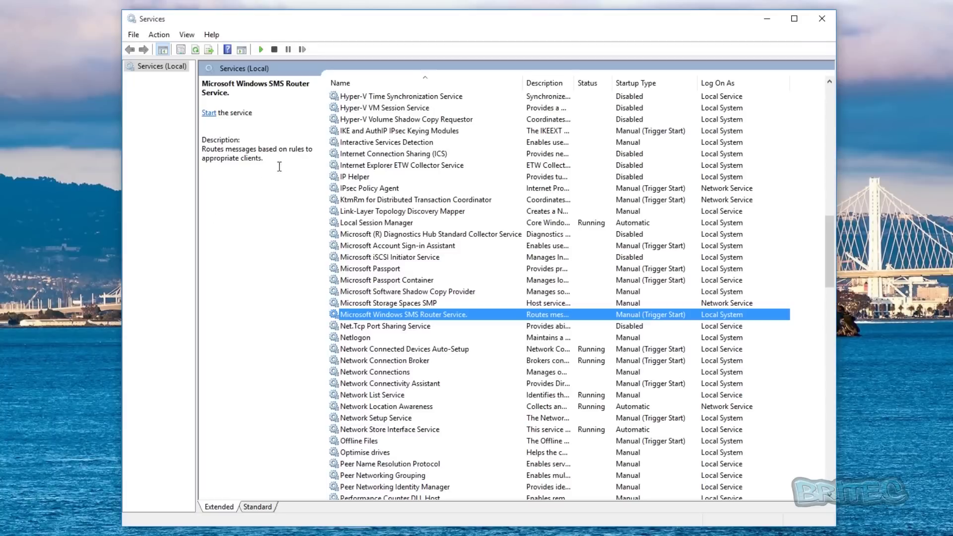
{"action": "right_click", "coordinate": [394, 314]}
{"action": "left_click", "coordinate": [446, 427]}
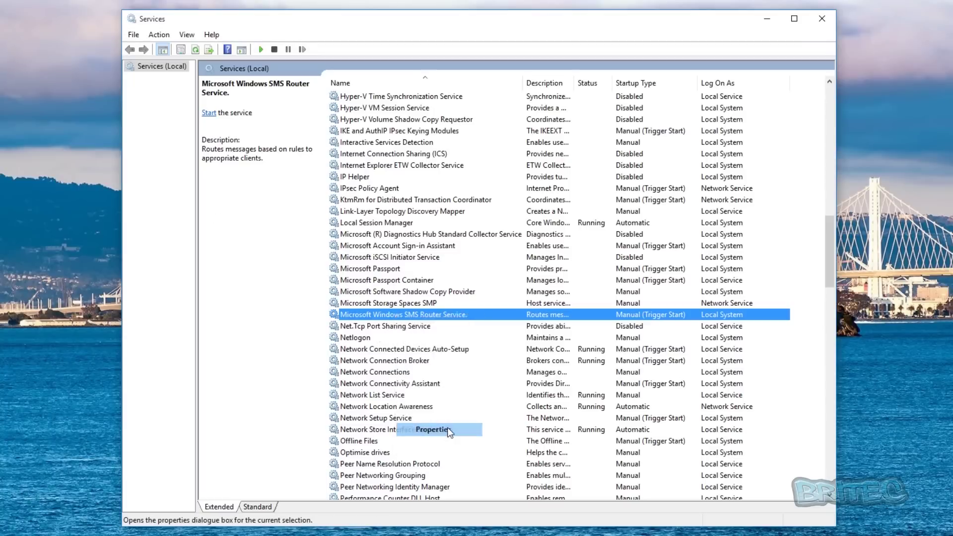
{"action": "left_click", "coordinate": [469, 262]}
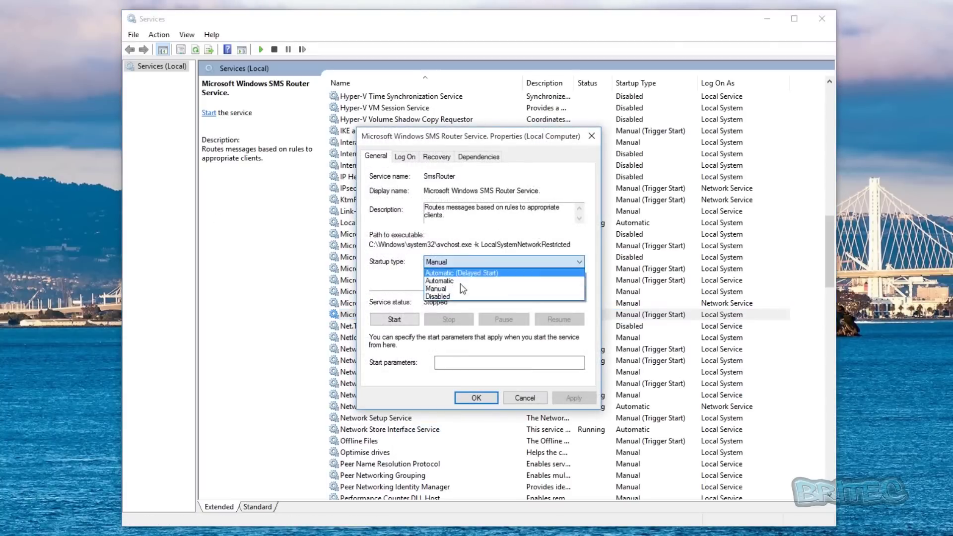
{"action": "left_click", "coordinate": [466, 299]}
{"action": "left_click", "coordinate": [580, 400]}
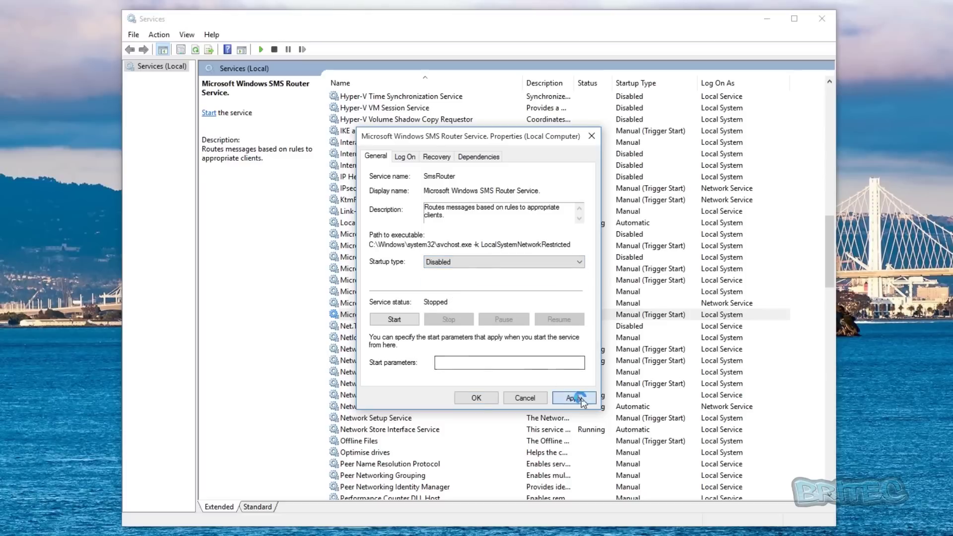
{"action": "left_click", "coordinate": [476, 398]}
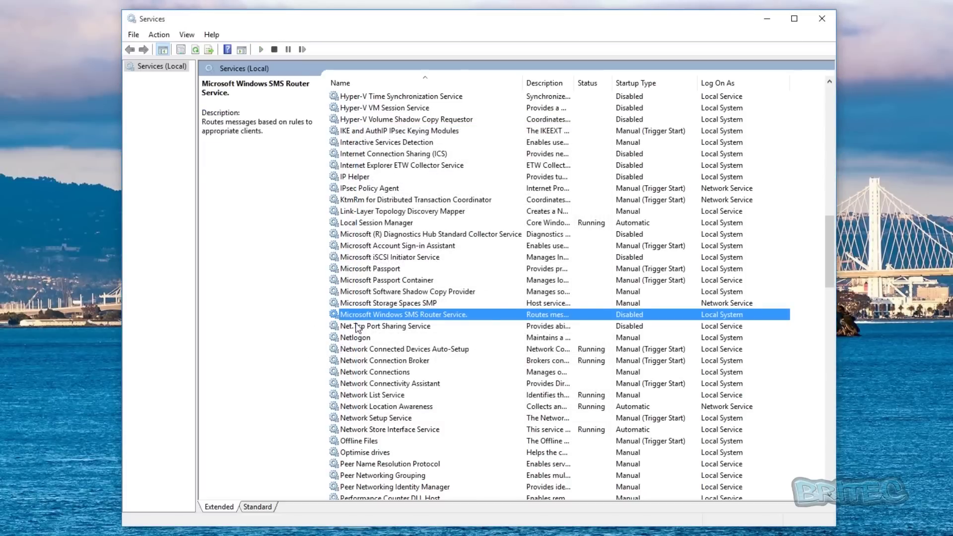
- Set the startup type of the Netlogon service to Disabled and apply the change
{"action": "left_click", "coordinate": [358, 337]}
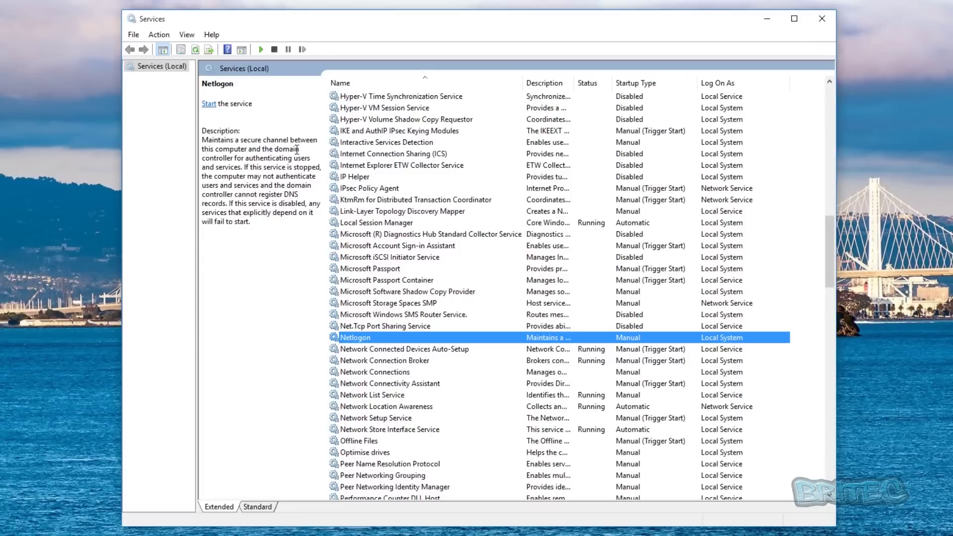
{"action": "right_click", "coordinate": [383, 338]}
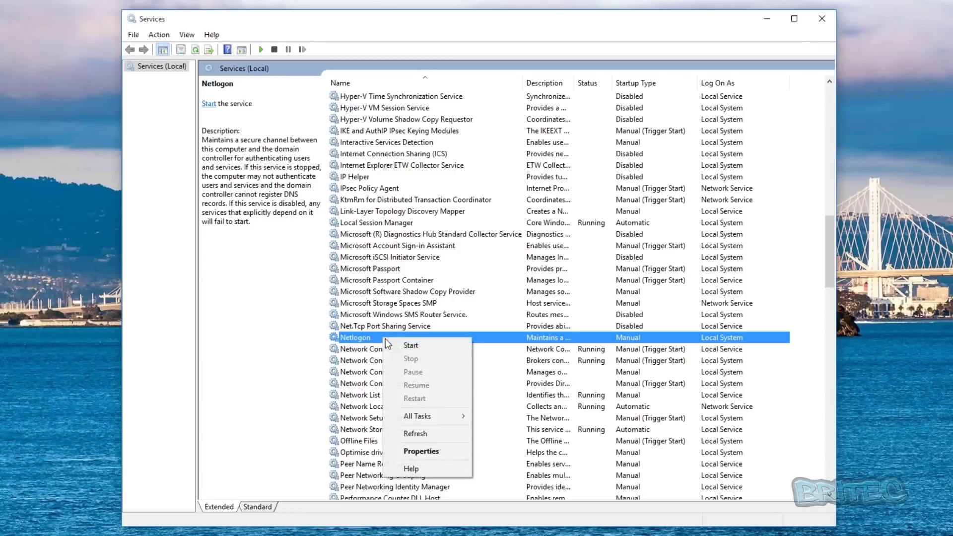
{"action": "left_click", "coordinate": [427, 450]}
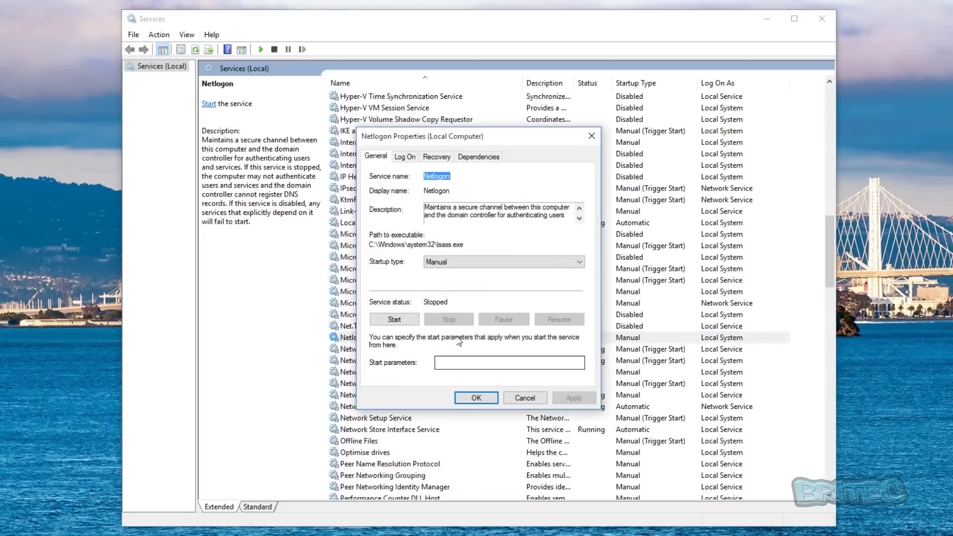
{"action": "left_click", "coordinate": [441, 263]}
{"action": "left_click", "coordinate": [445, 298]}
{"action": "left_click", "coordinate": [575, 398]}
{"action": "left_click", "coordinate": [476, 398]}
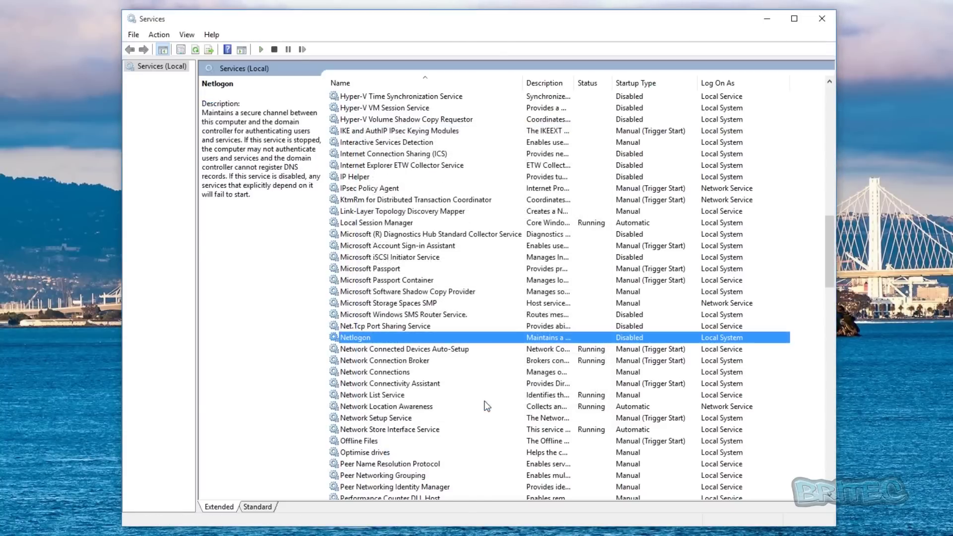
- Set the startup type of the Offline Files service to Disabled and apply the change
{"action": "left_click", "coordinate": [360, 373]}
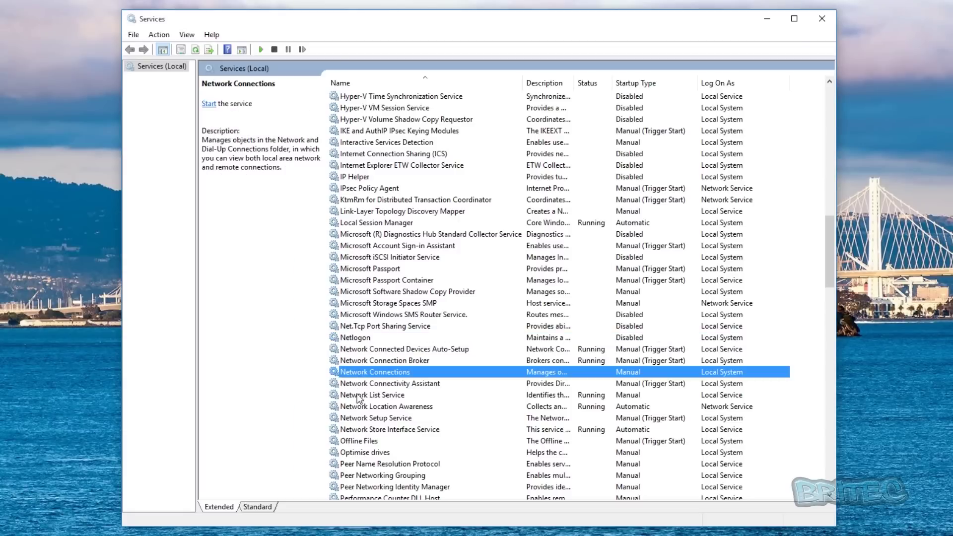
{"action": "left_click", "coordinate": [356, 430]}
{"action": "left_click", "coordinate": [358, 440]}
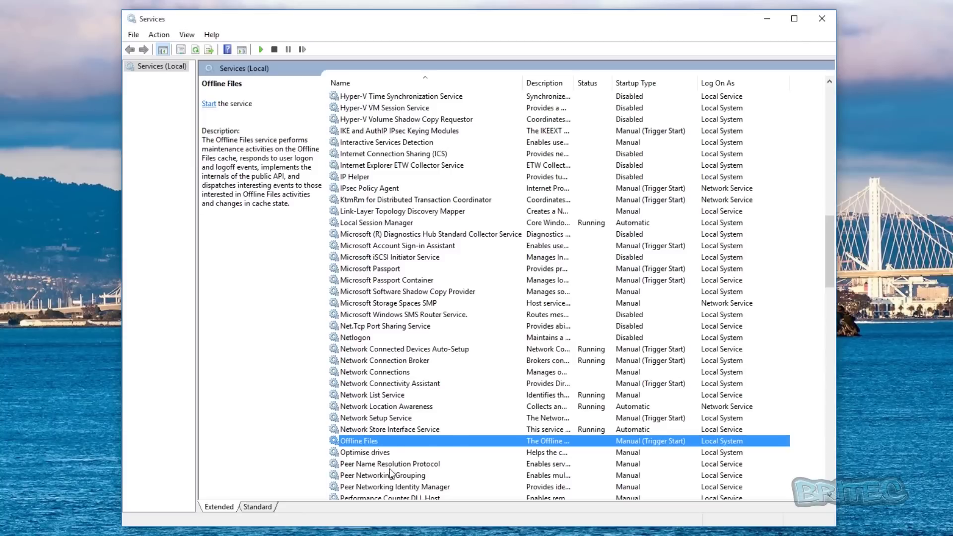
{"action": "right_click", "coordinate": [382, 441]}
{"action": "left_click", "coordinate": [421, 416]}
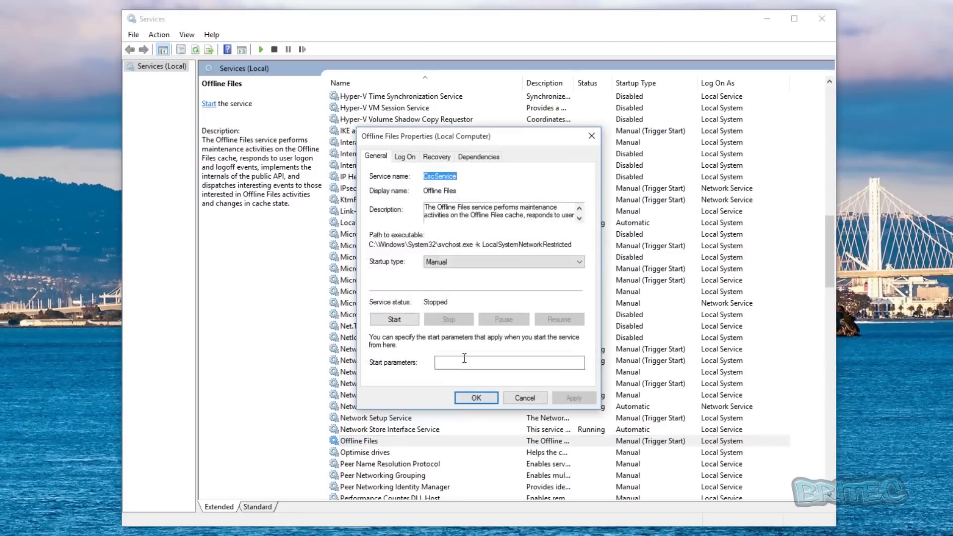
{"action": "left_click", "coordinate": [491, 261]}
{"action": "left_click", "coordinate": [497, 296]}
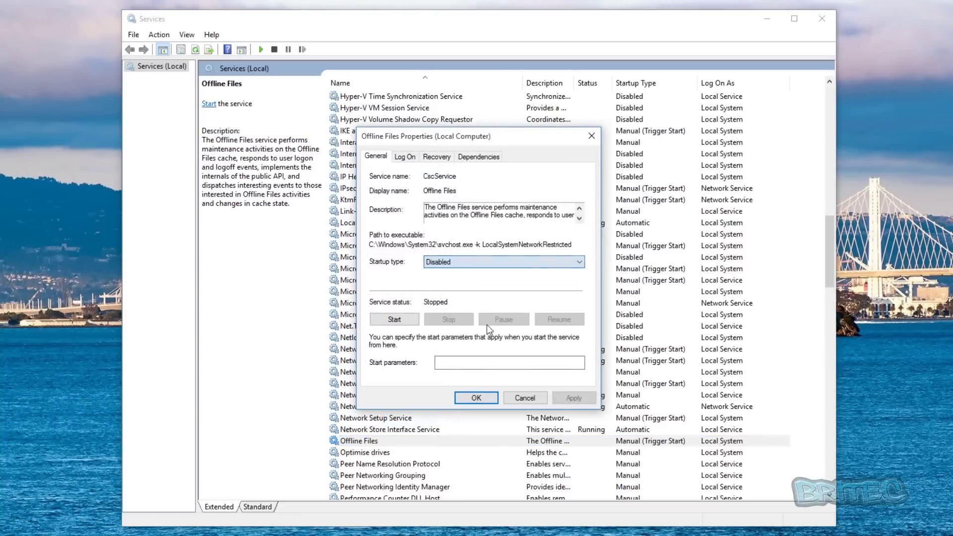
{"action": "left_click", "coordinate": [564, 399]}
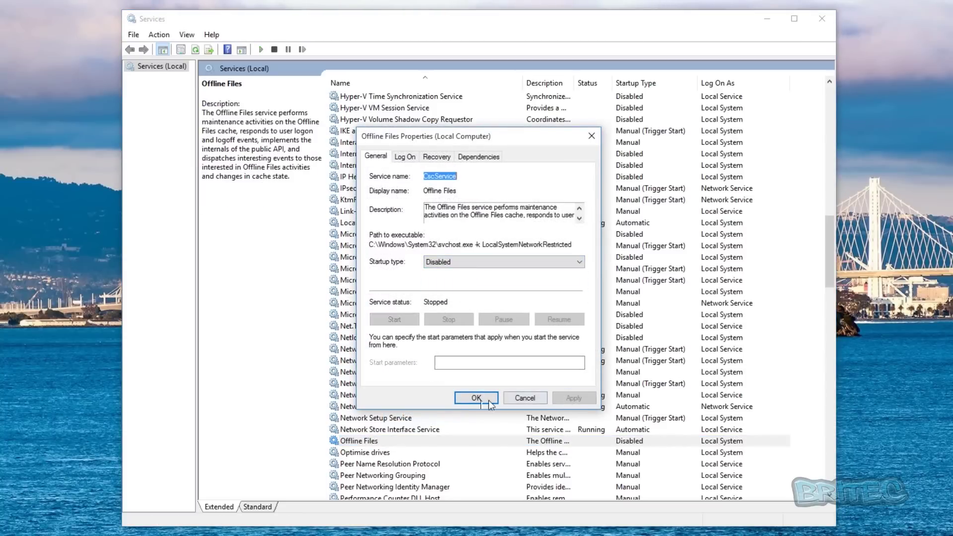
{"action": "left_click", "coordinate": [458, 400]}
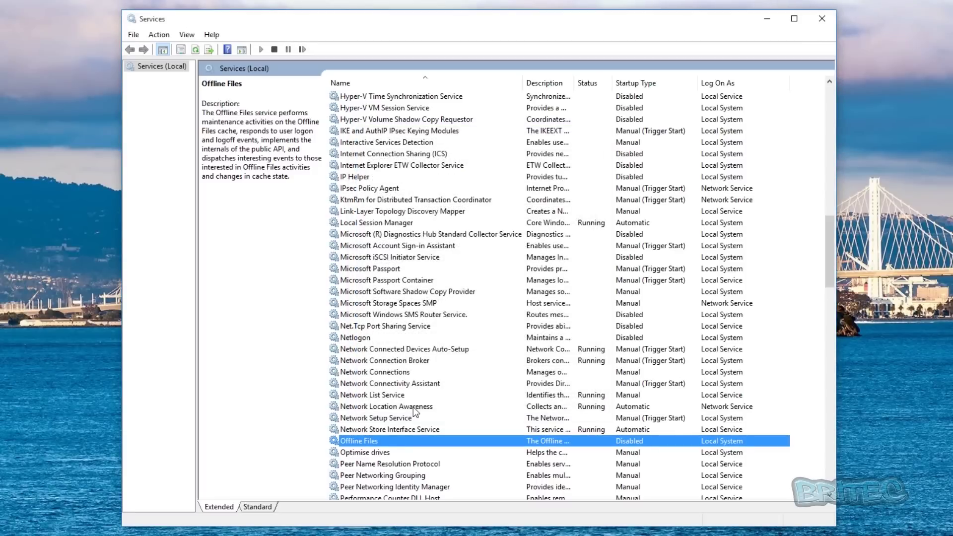
- Open the properties of the Print Spooler service and stop the running service
{"action": "scroll", "coordinate": [405, 416], "scroll_direction": "down", "scroll_amount": 3}
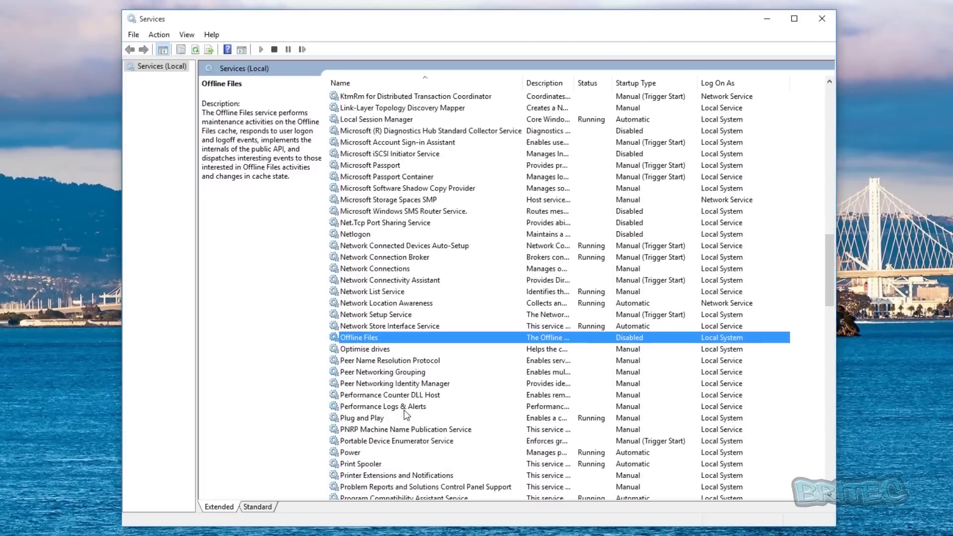
{"action": "scroll", "coordinate": [405, 416], "scroll_direction": "down", "scroll_amount": 6}
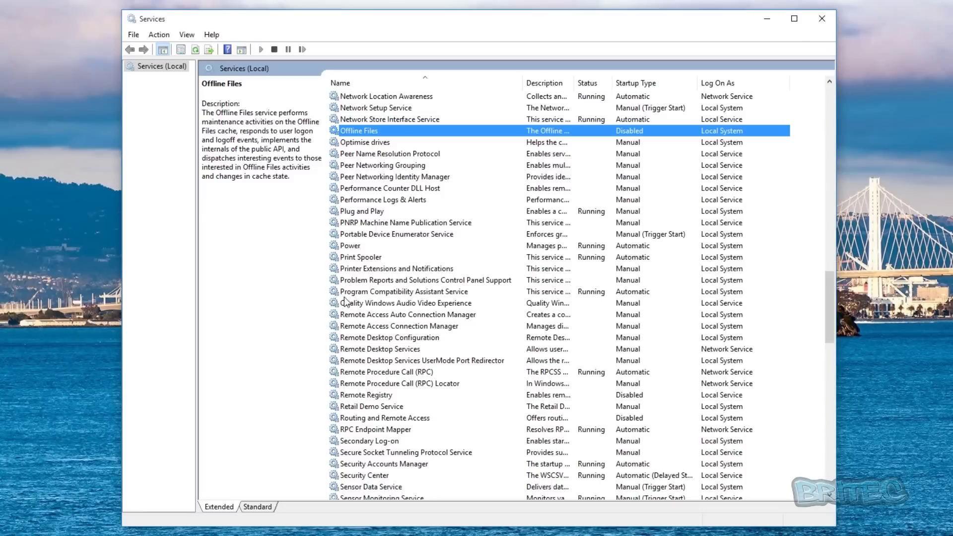
{"action": "left_click", "coordinate": [355, 255]}
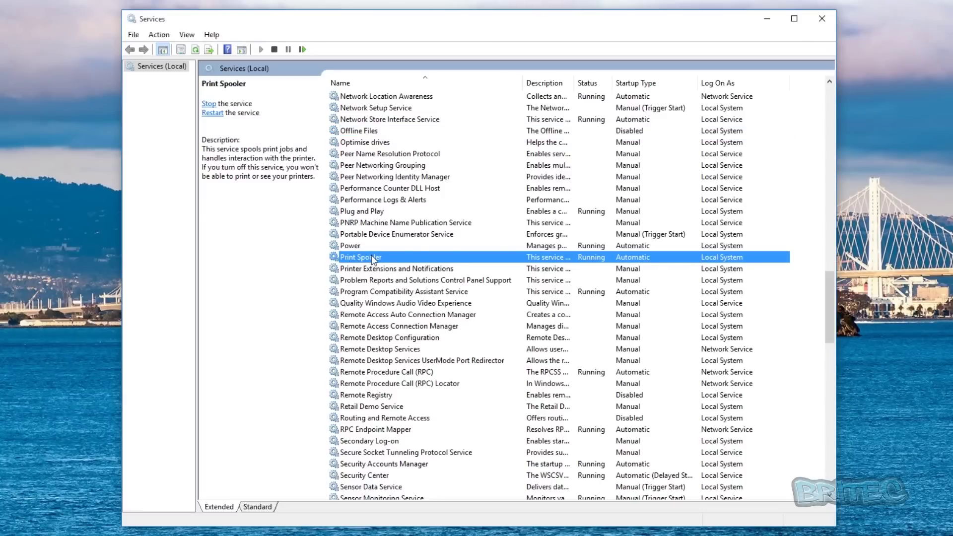
{"action": "right_click", "coordinate": [372, 256]}
{"action": "left_click", "coordinate": [423, 370]}
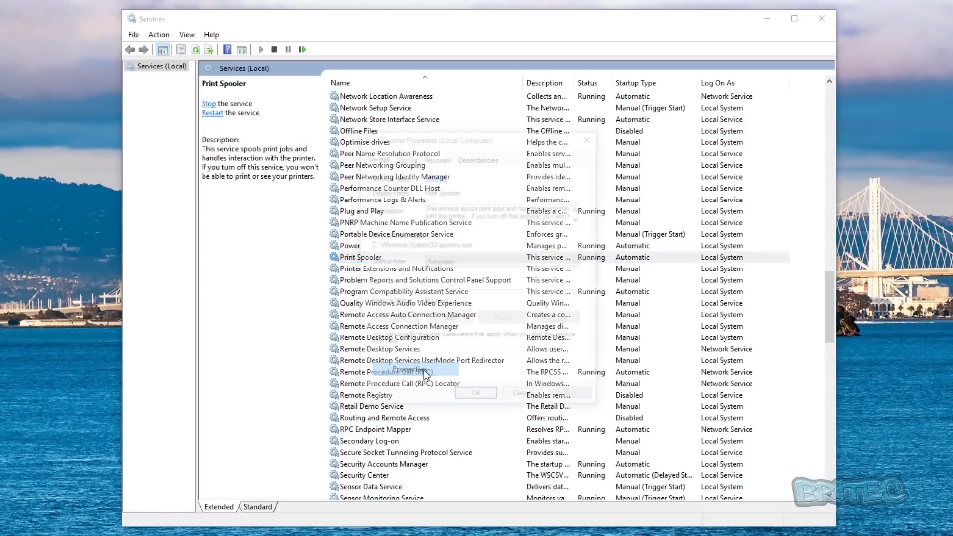
{"action": "left_click", "coordinate": [457, 260]}
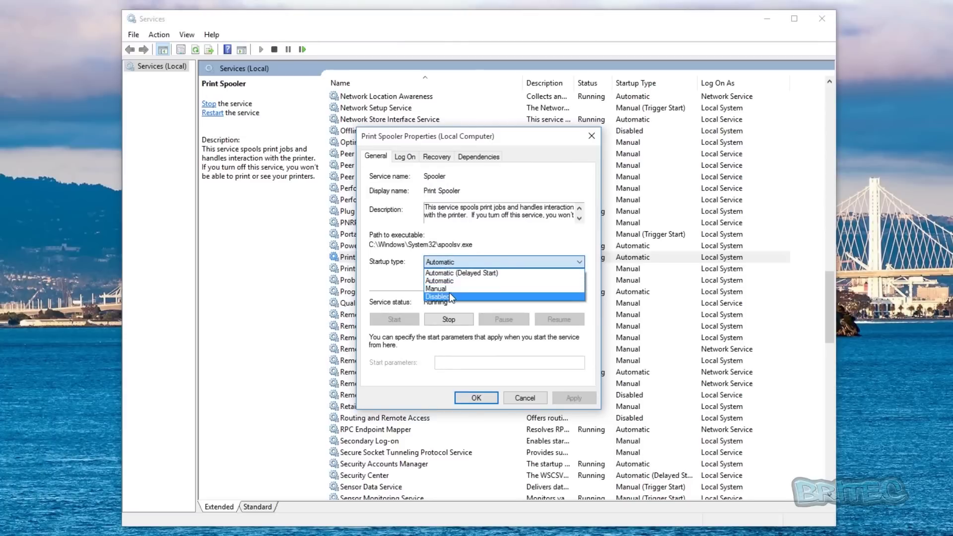
{"action": "left_click", "coordinate": [444, 264]}
{"action": "left_click", "coordinate": [448, 320]}
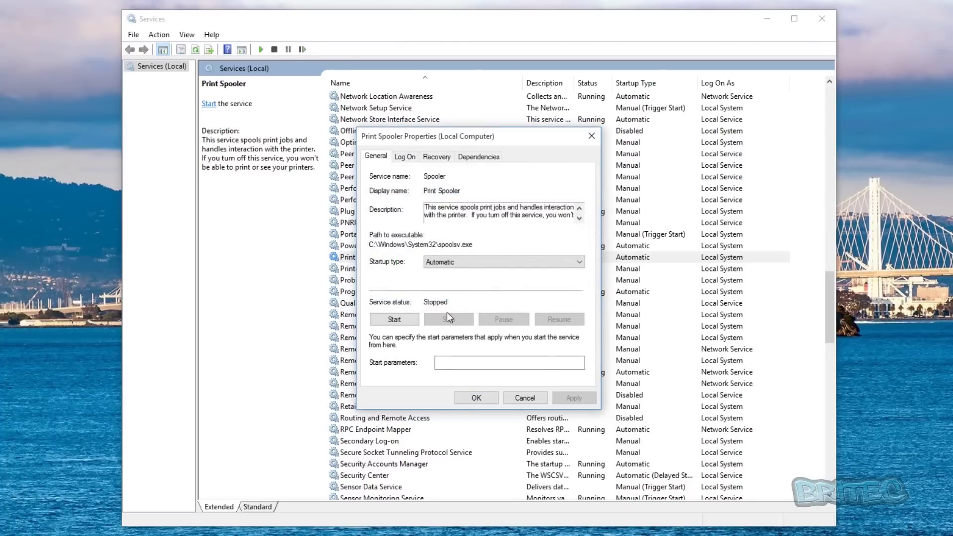
- Set the startup type of the Print Spooler service to Disabled and apply the change
{"action": "left_click", "coordinate": [487, 262]}
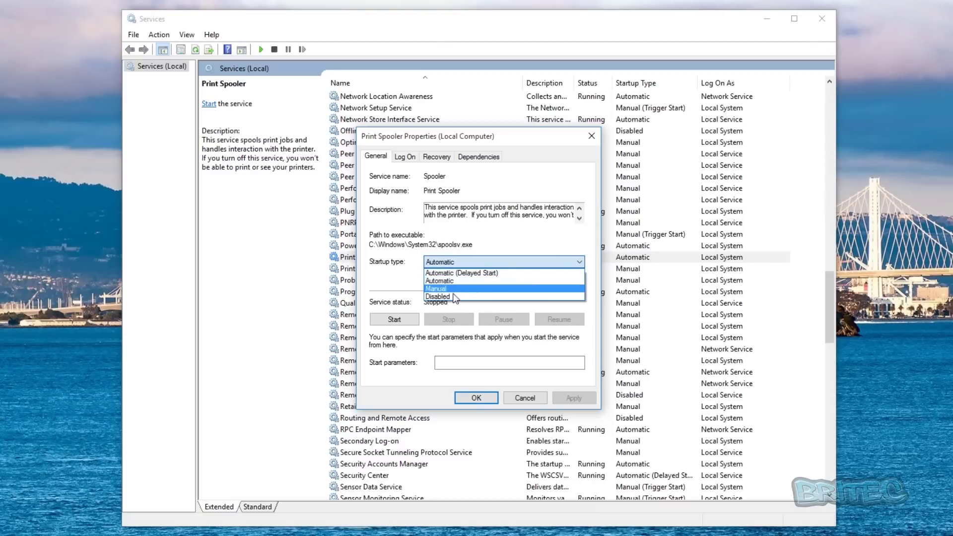
{"action": "left_click", "coordinate": [448, 297]}
{"action": "left_click", "coordinate": [574, 398]}
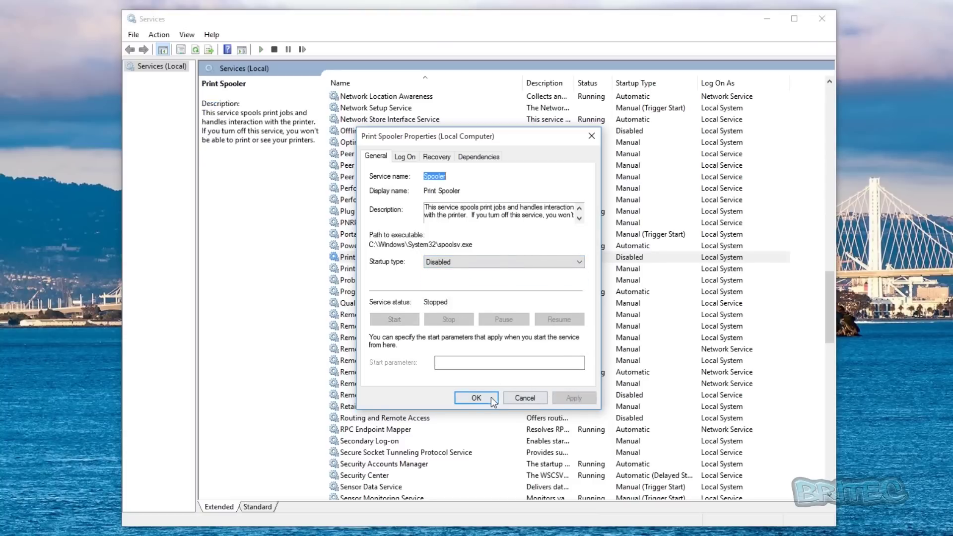
{"action": "left_click", "coordinate": [476, 397]}
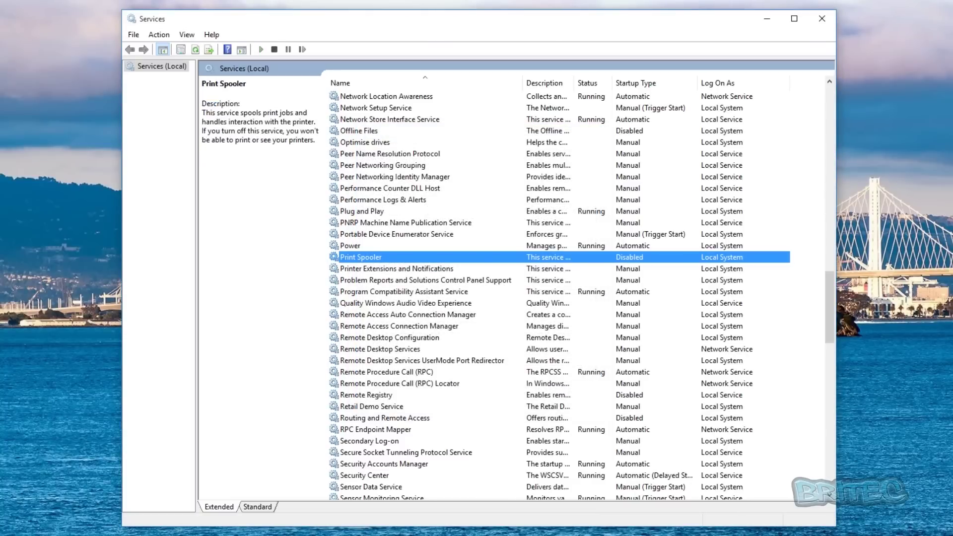
- Set the startup type of the Printer Extensions and Notifications service to Disabled and apply the change
{"action": "left_click", "coordinate": [370, 270]}
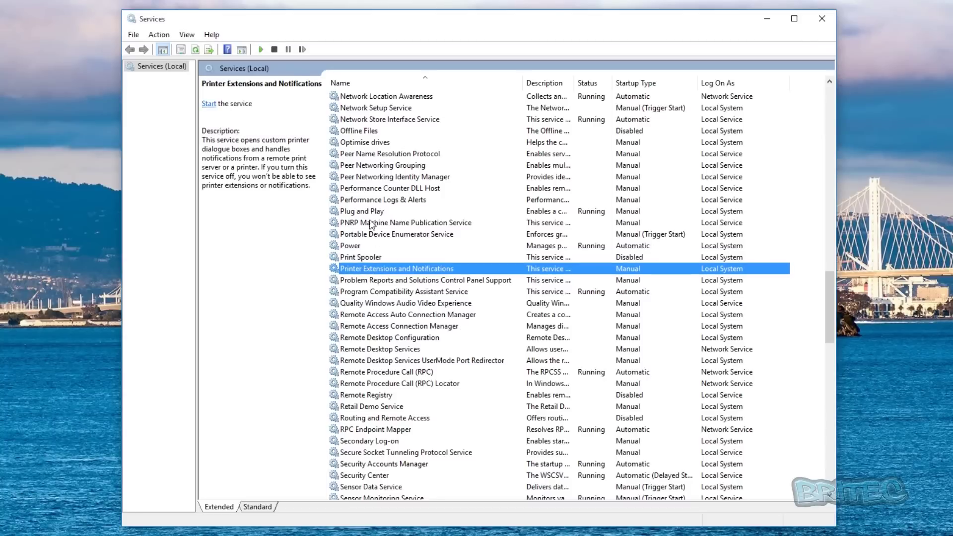
{"action": "right_click", "coordinate": [373, 272]}
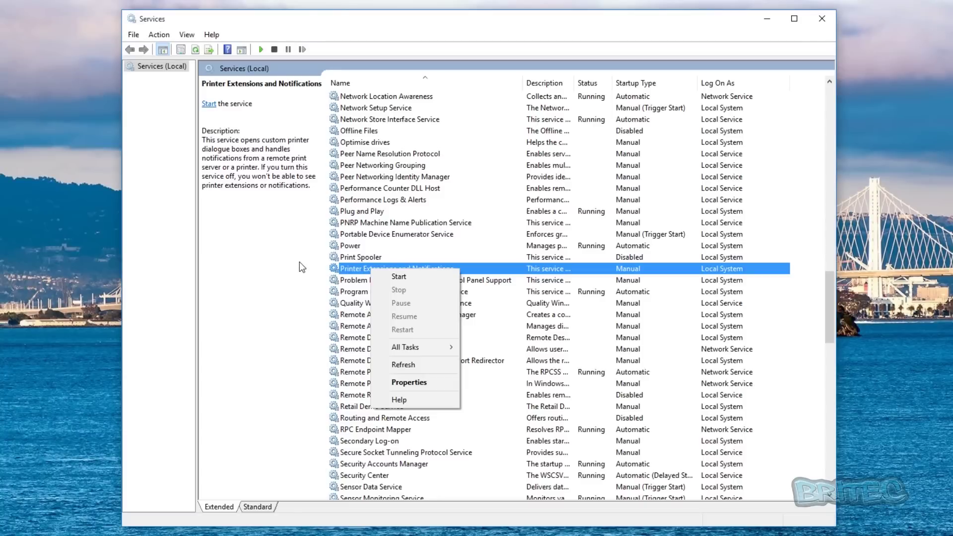
{"action": "left_click", "coordinate": [418, 381]}
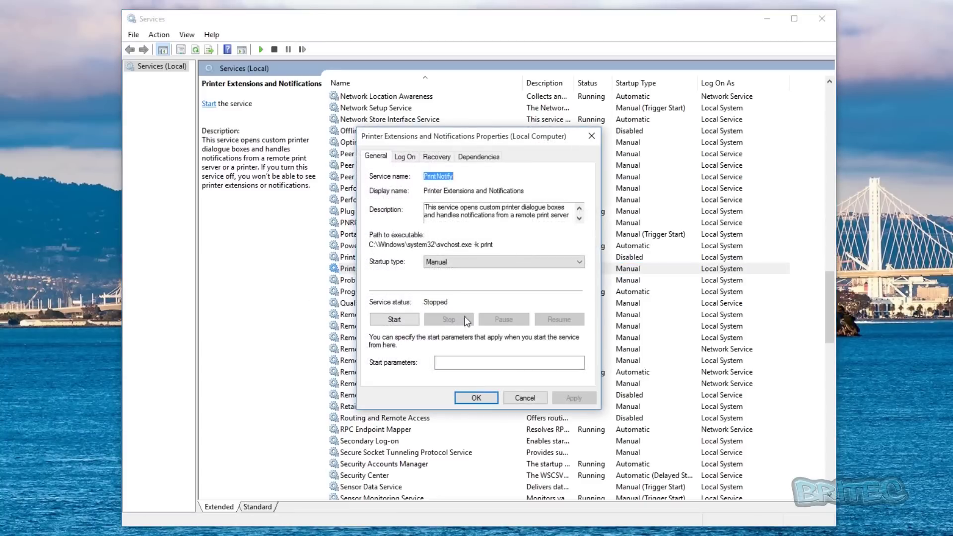
{"action": "left_click", "coordinate": [497, 261]}
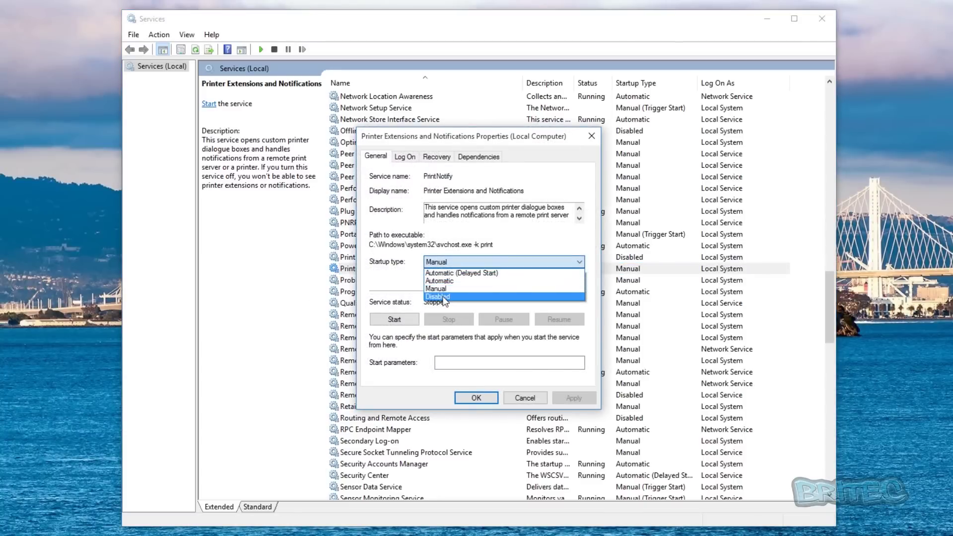
{"action": "left_click", "coordinate": [446, 301]}
{"action": "left_click", "coordinate": [559, 395]}
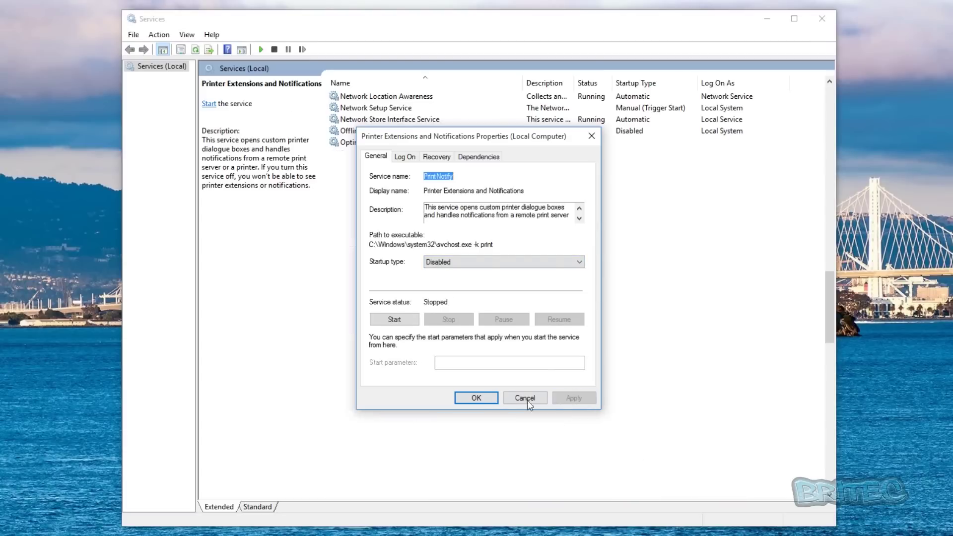
{"action": "left_click", "coordinate": [472, 400]}
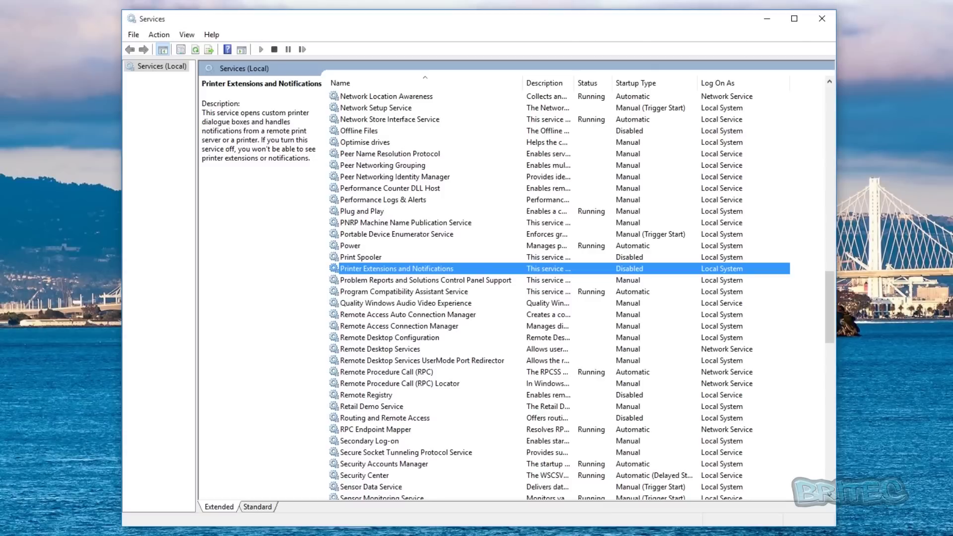
- Set the startup type of the Remote Access Auto Connection Manager service to Disabled and apply the change
{"action": "scroll", "coordinate": [337, 305], "scroll_direction": "down", "scroll_amount": 1}
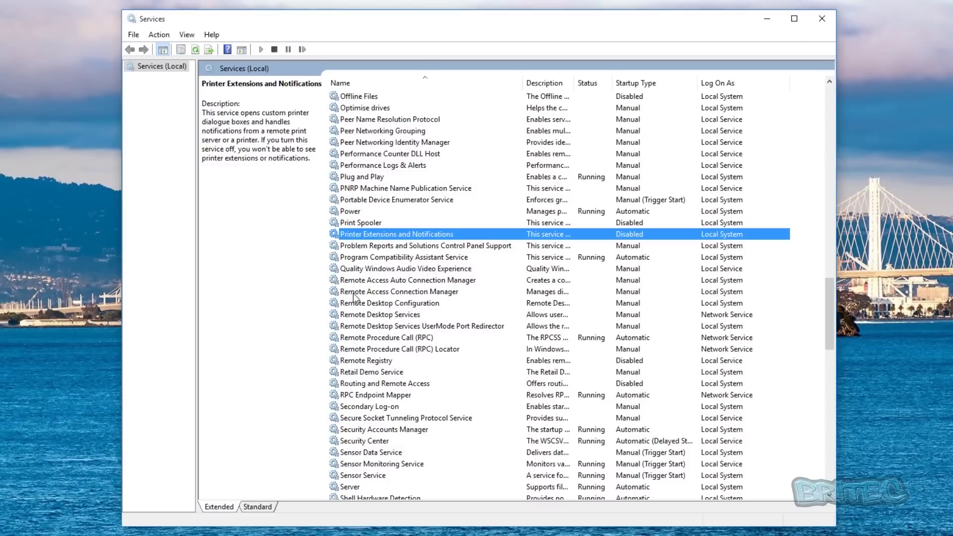
{"action": "left_click", "coordinate": [408, 293]}
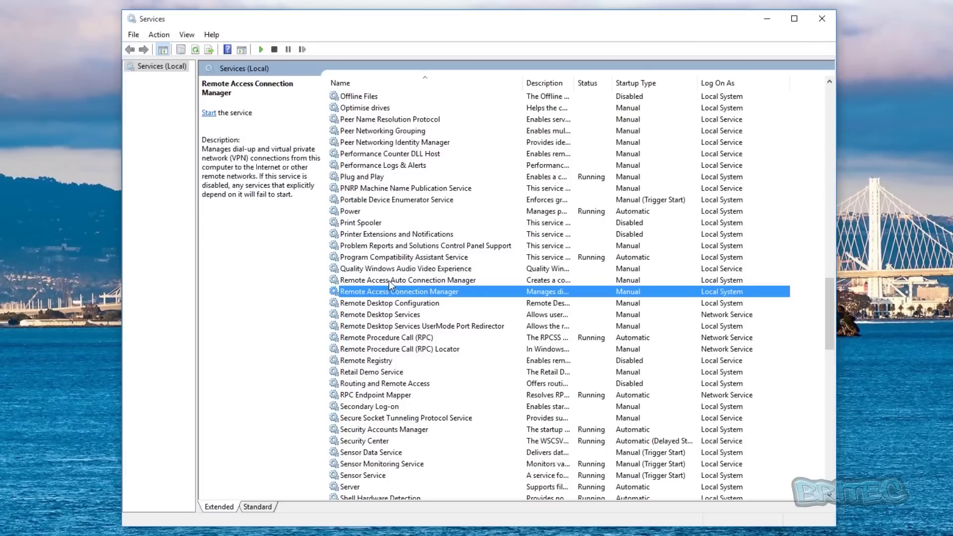
{"action": "left_click", "coordinate": [389, 281]}
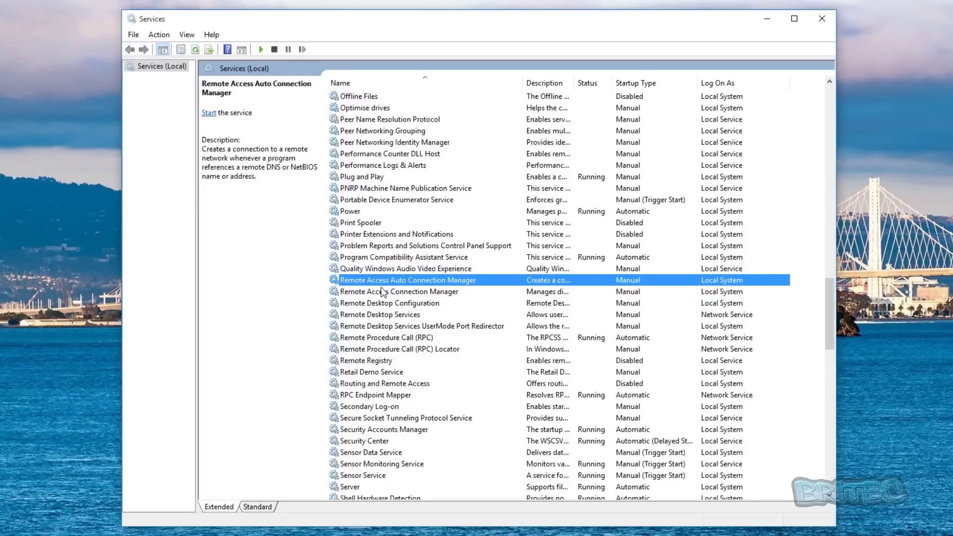
{"action": "right_click", "coordinate": [380, 287]}
{"action": "left_click", "coordinate": [400, 396]}
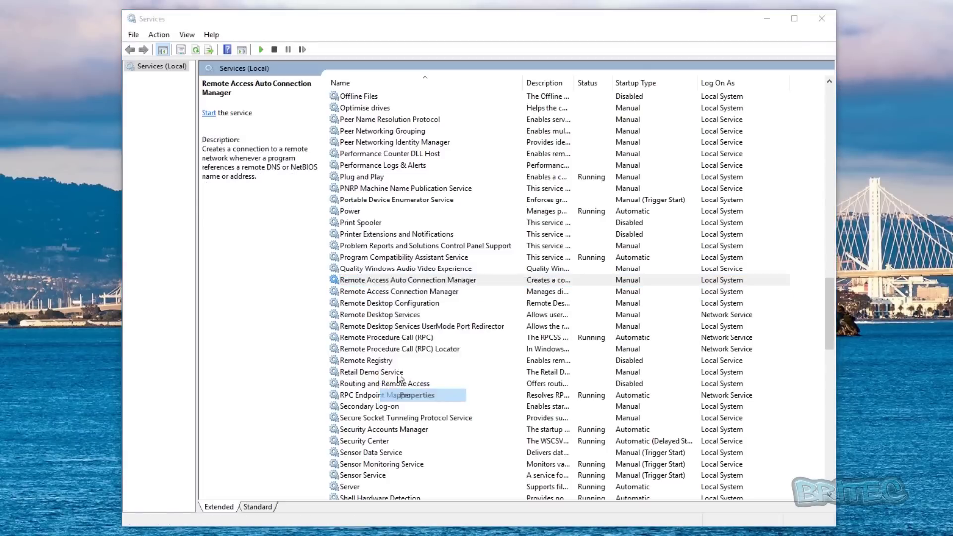
{"action": "left_click", "coordinate": [442, 262]}
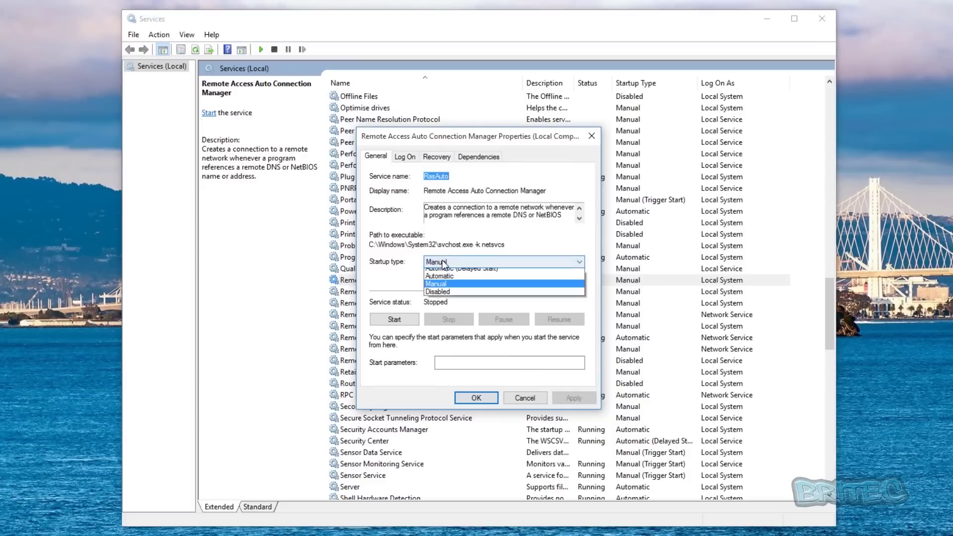
{"action": "left_click", "coordinate": [444, 297]}
{"action": "left_click", "coordinate": [575, 398]}
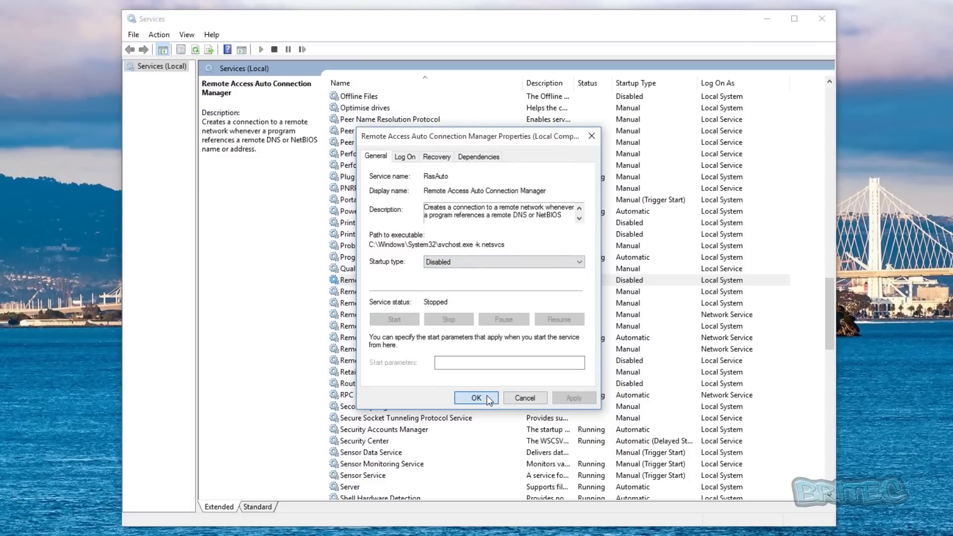
{"action": "left_click", "coordinate": [476, 398]}
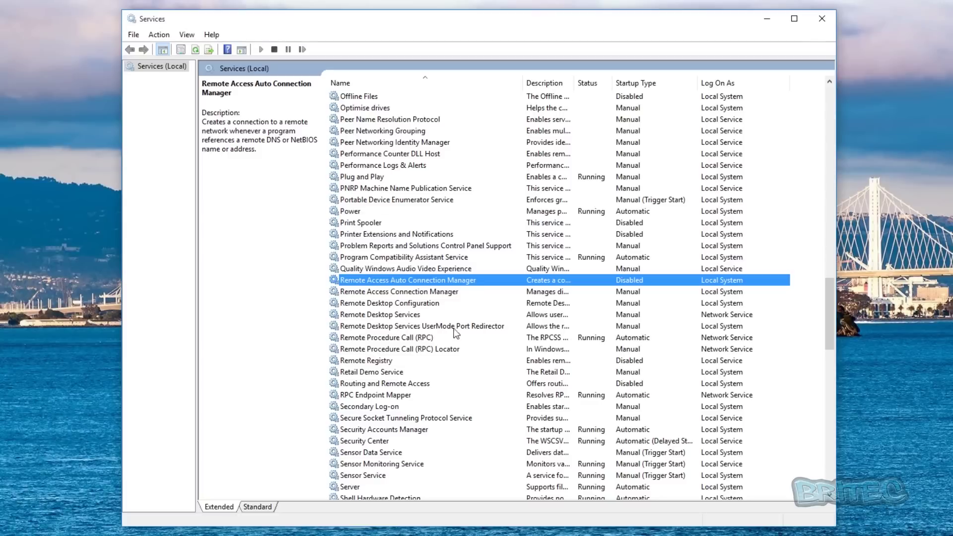
- Set the startup type of the Remote Access Connection Manager service to Disabled and apply the change
{"action": "left_click", "coordinate": [425, 293]}
{"action": "right_click", "coordinate": [424, 293]}
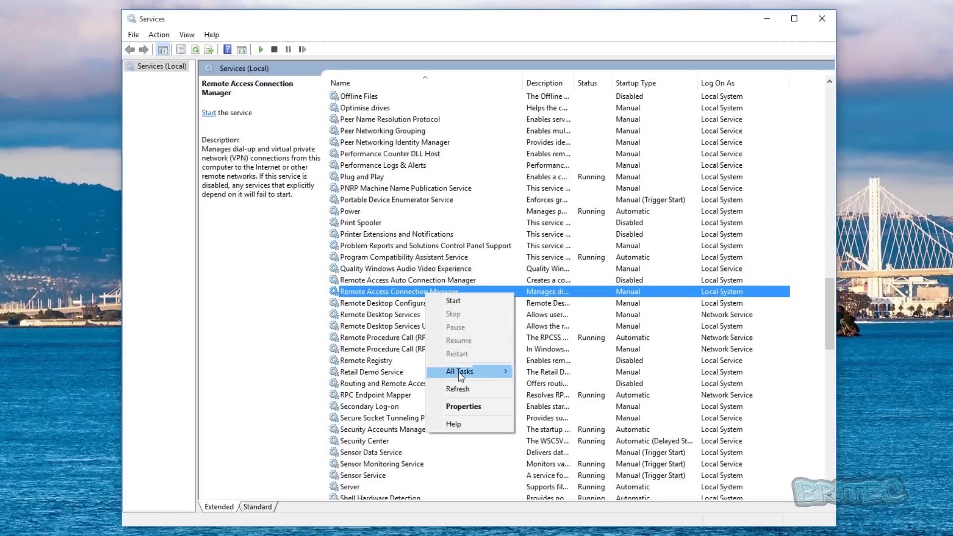
{"action": "left_click", "coordinate": [458, 405]}
{"action": "left_click", "coordinate": [456, 258]}
{"action": "left_click", "coordinate": [449, 299]}
{"action": "left_click", "coordinate": [571, 397]}
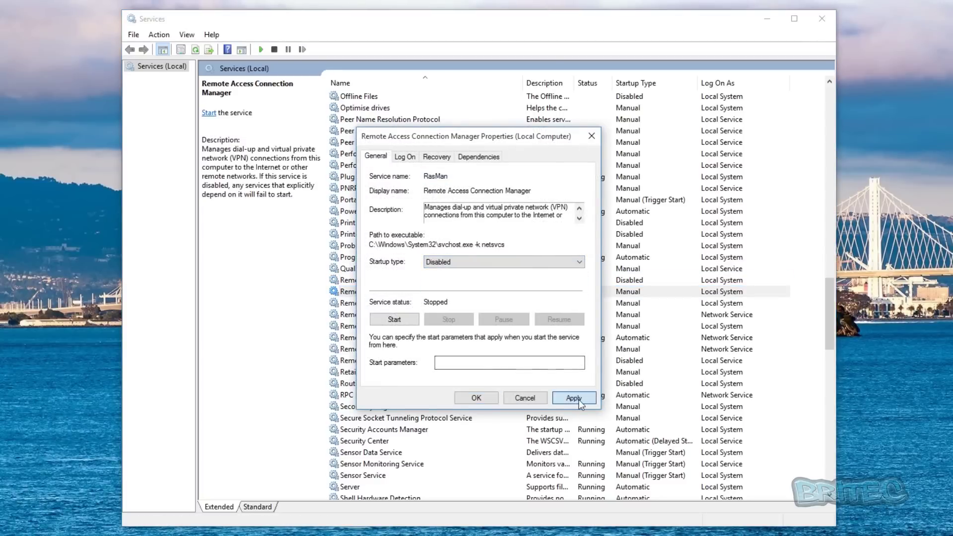
{"action": "left_click", "coordinate": [477, 397]}
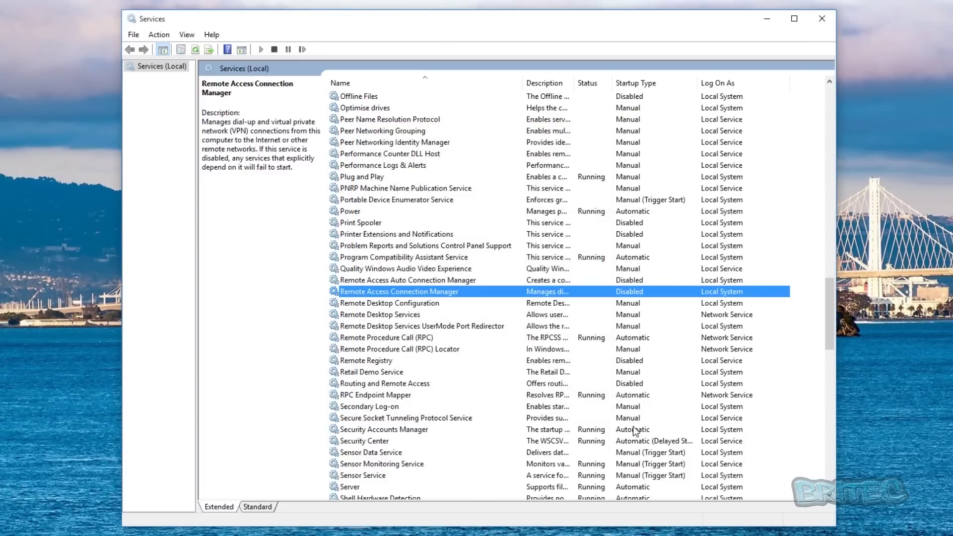
- Set the startup type of the Remote Desktop Configuration service to Disabled and apply the change
{"action": "left_click", "coordinate": [405, 304]}
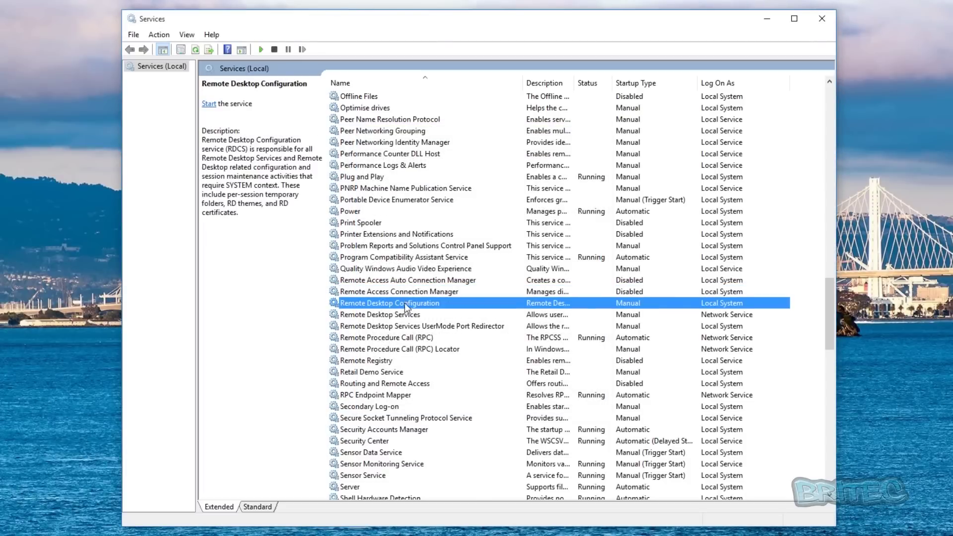
{"action": "right_click", "coordinate": [391, 303]}
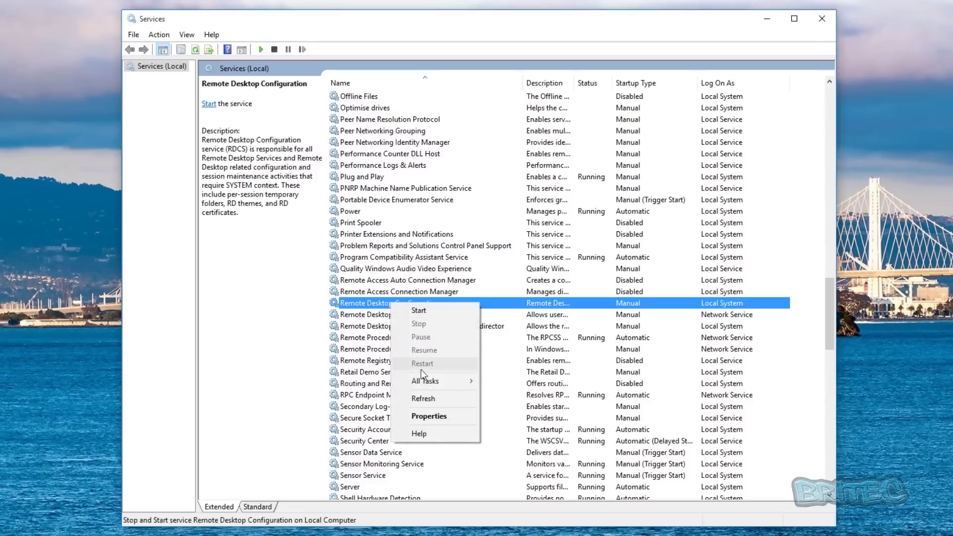
{"action": "left_click", "coordinate": [430, 417]}
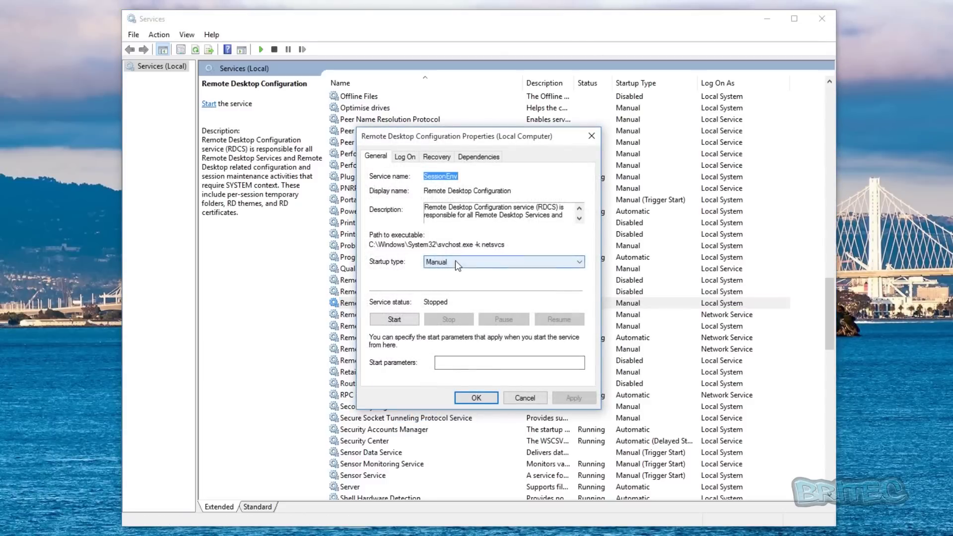
{"action": "left_click", "coordinate": [455, 260]}
{"action": "left_click", "coordinate": [440, 296]}
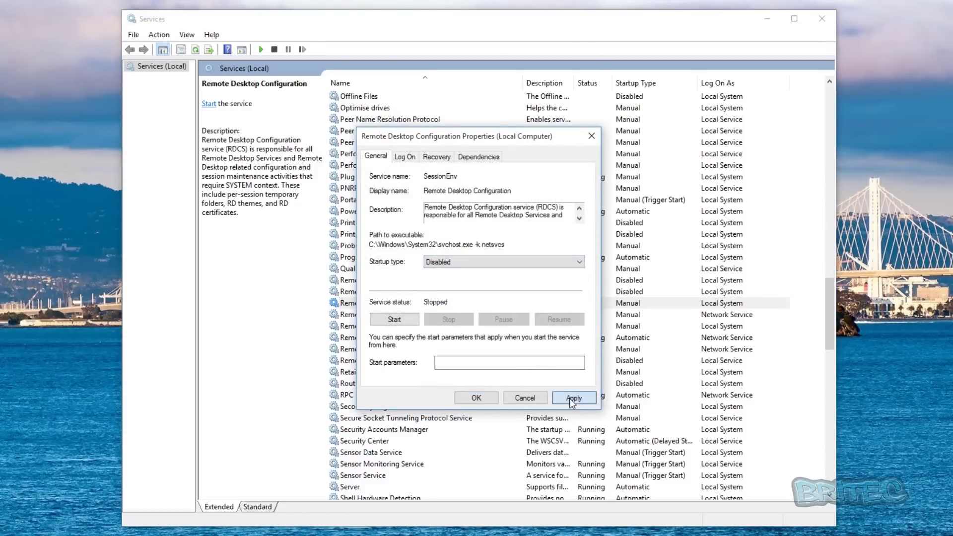
{"action": "left_click", "coordinate": [569, 398]}
{"action": "left_click", "coordinate": [476, 398]}
- Set the startup type of the Remote Desktop Services service to Disabled and apply the change
{"action": "left_click", "coordinate": [390, 318]}
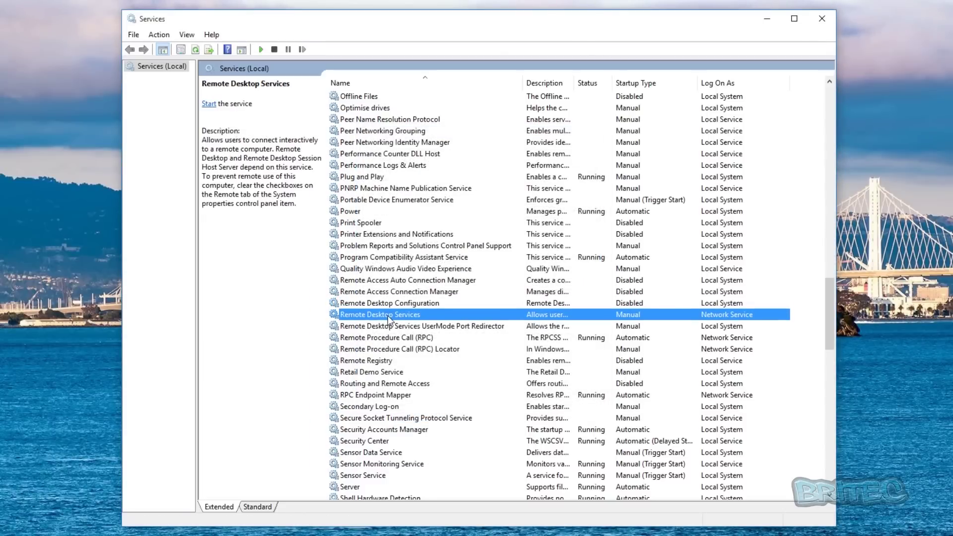
{"action": "right_click", "coordinate": [388, 315]}
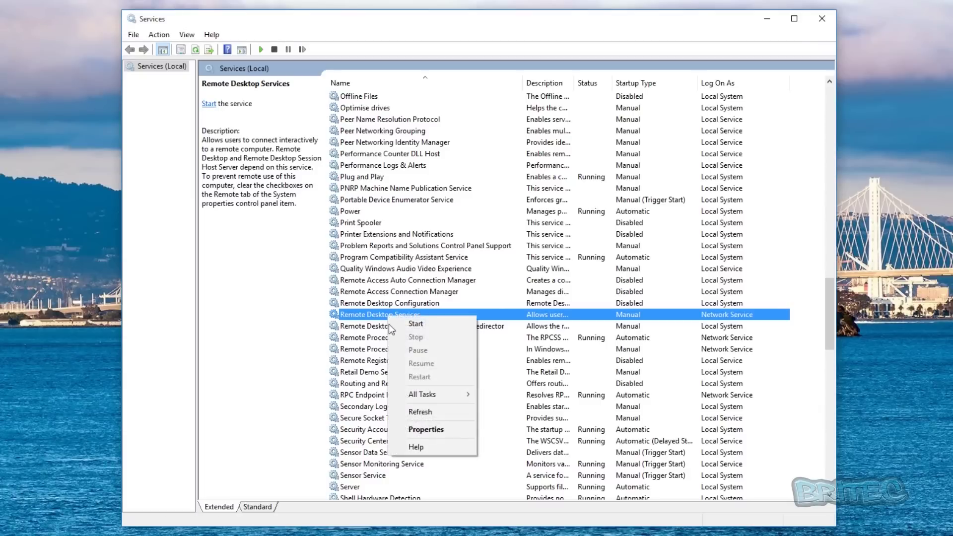
{"action": "left_click", "coordinate": [443, 428]}
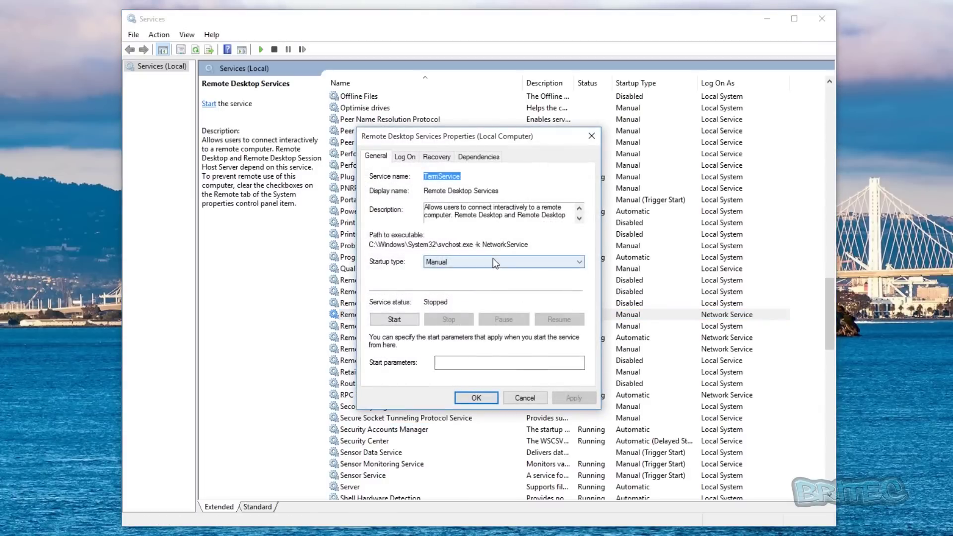
{"action": "left_click", "coordinate": [493, 258]}
{"action": "left_click", "coordinate": [478, 295]}
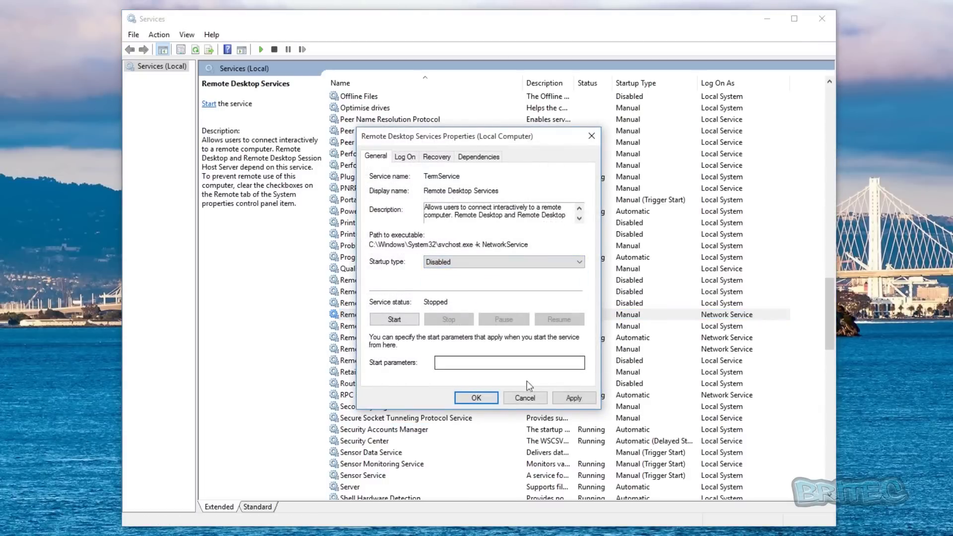
{"action": "left_click", "coordinate": [568, 395]}
{"action": "left_click", "coordinate": [471, 398]}
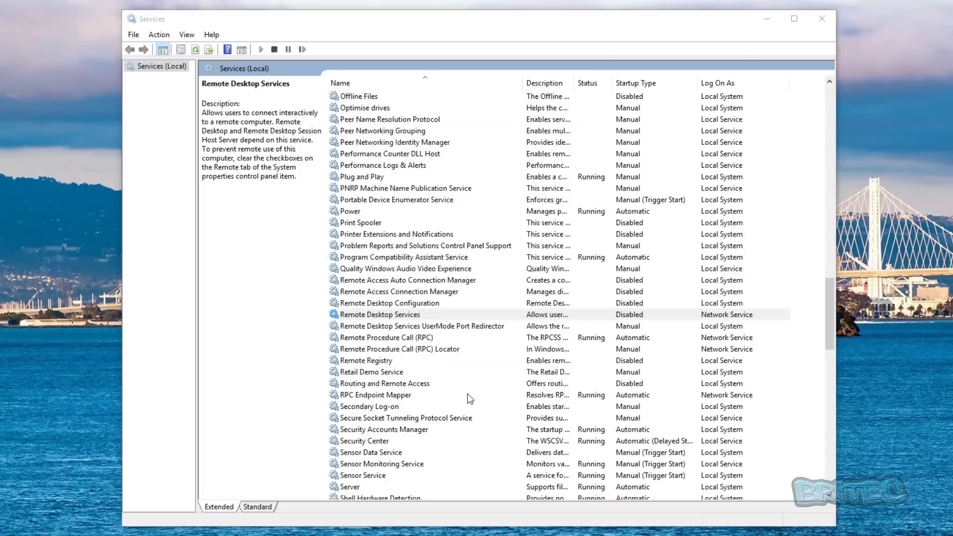
- Set the startup type of the Remote Desktop Services UserMode Port Redirector service to Disabled and apply the change
{"action": "left_click", "coordinate": [456, 327]}
{"action": "right_click", "coordinate": [456, 326]}
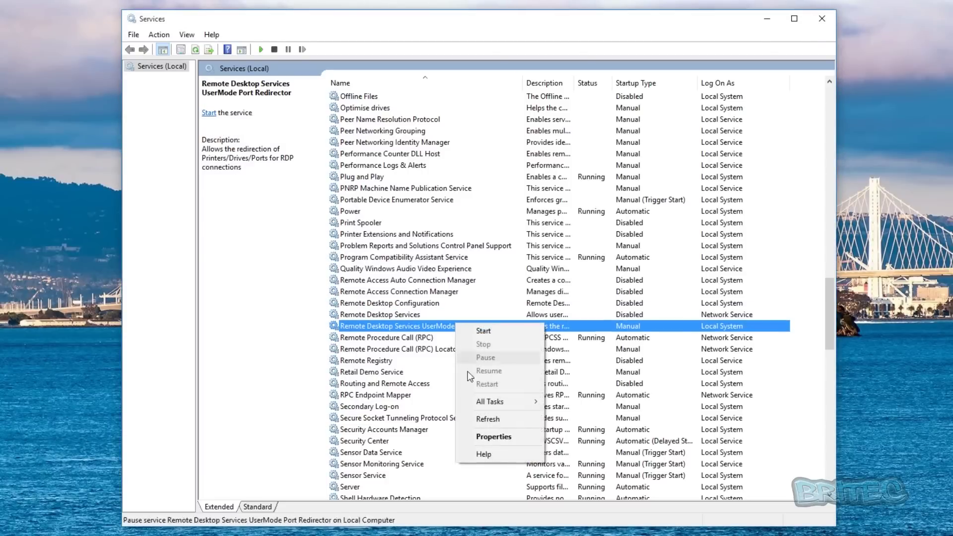
{"action": "left_click", "coordinate": [495, 436]}
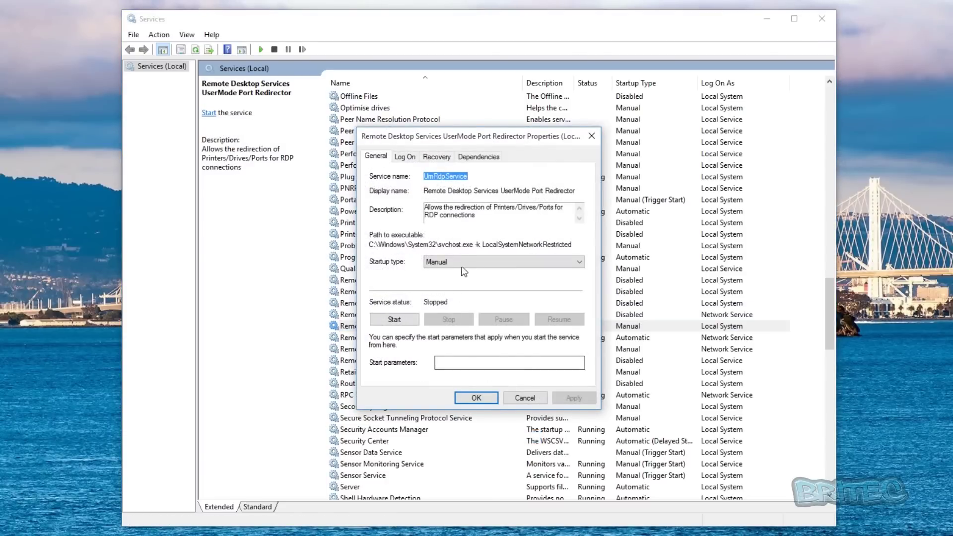
{"action": "left_click", "coordinate": [458, 262]}
{"action": "left_click", "coordinate": [450, 296]}
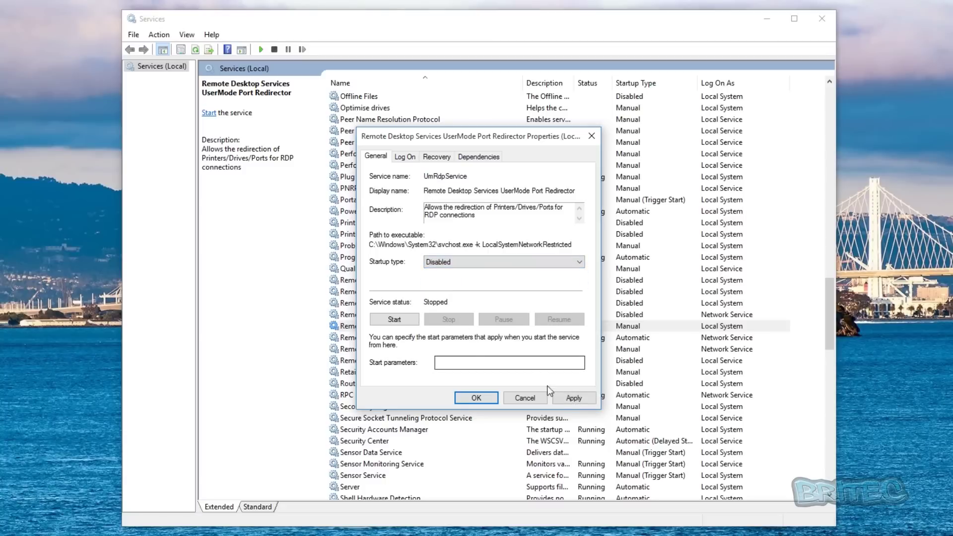
{"action": "left_click", "coordinate": [574, 397]}
{"action": "left_click", "coordinate": [485, 396]}
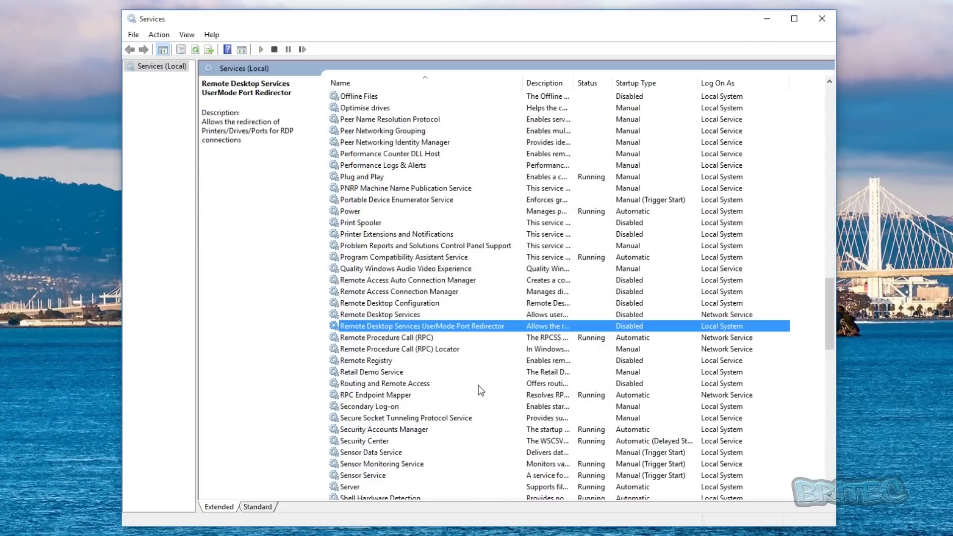
- Check the startup type in the properties of the Remote Procedure Call (RPC) service, then close them without saving
{"action": "left_click", "coordinate": [406, 338]}
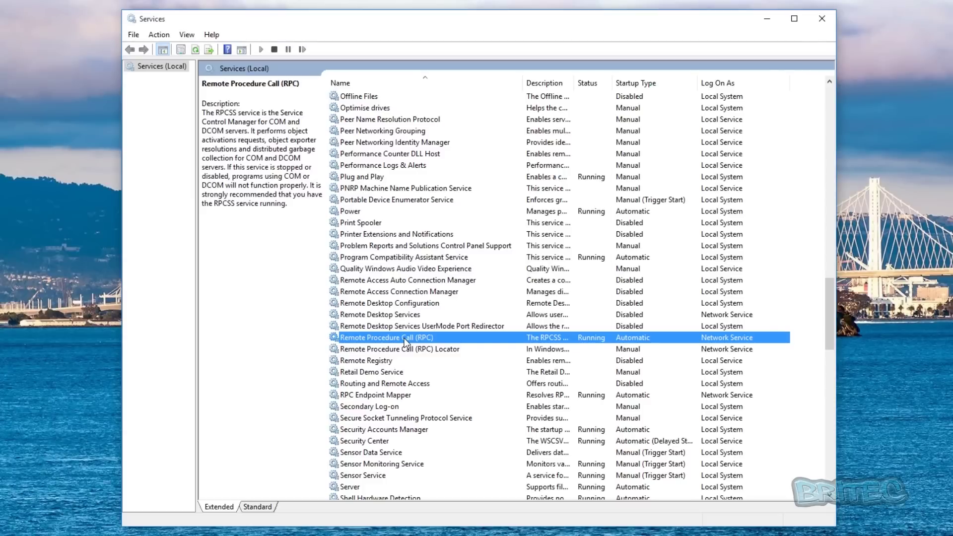
{"action": "right_click", "coordinate": [404, 338]}
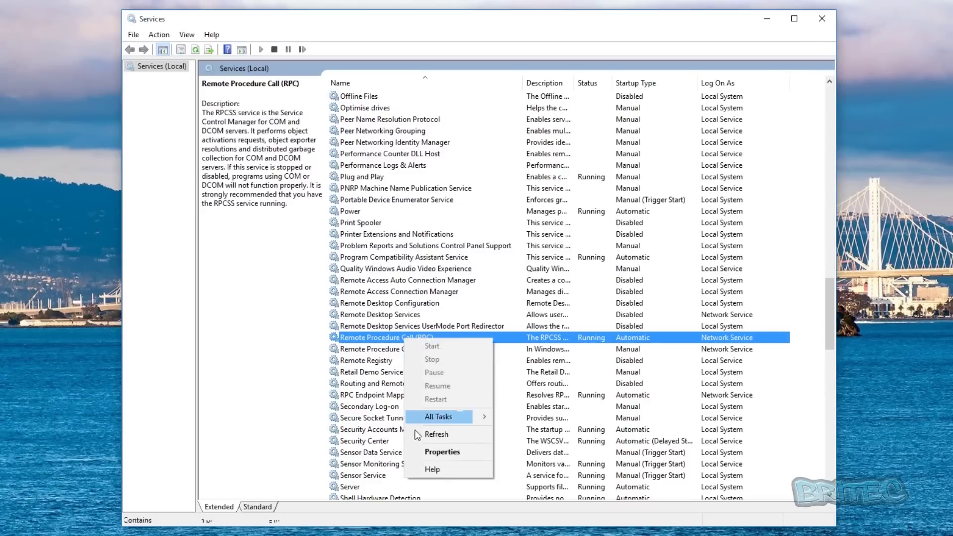
{"action": "left_click", "coordinate": [430, 452]}
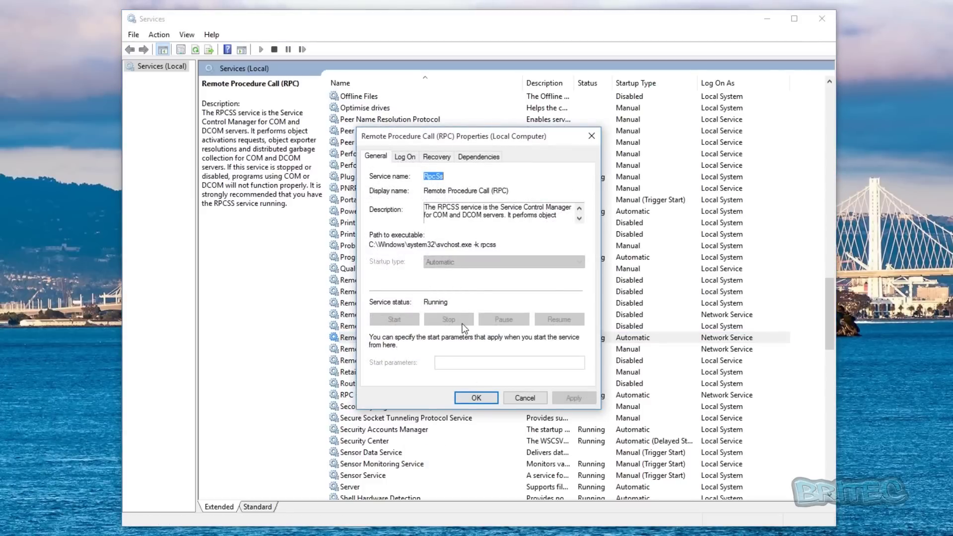
{"action": "left_click", "coordinate": [527, 399]}
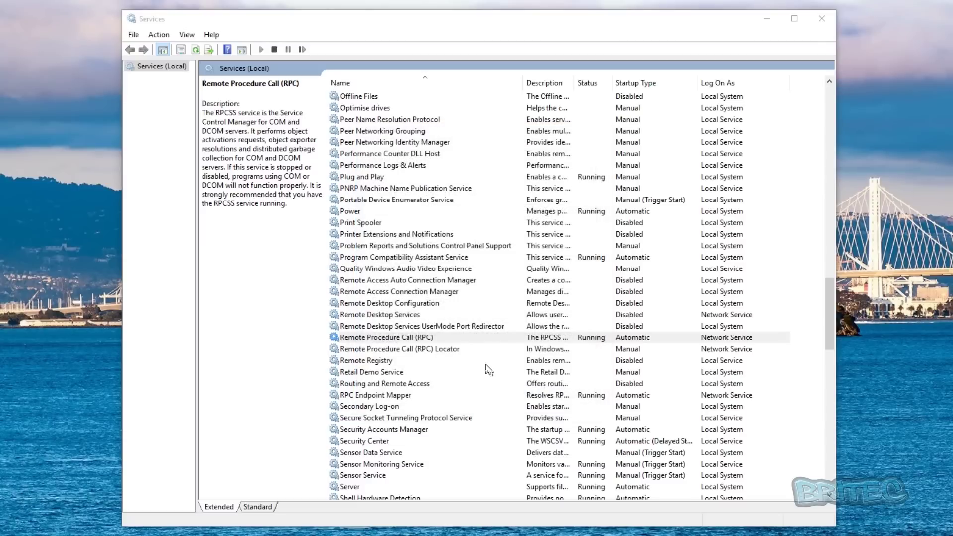
{"action": "left_click", "coordinate": [427, 341]}
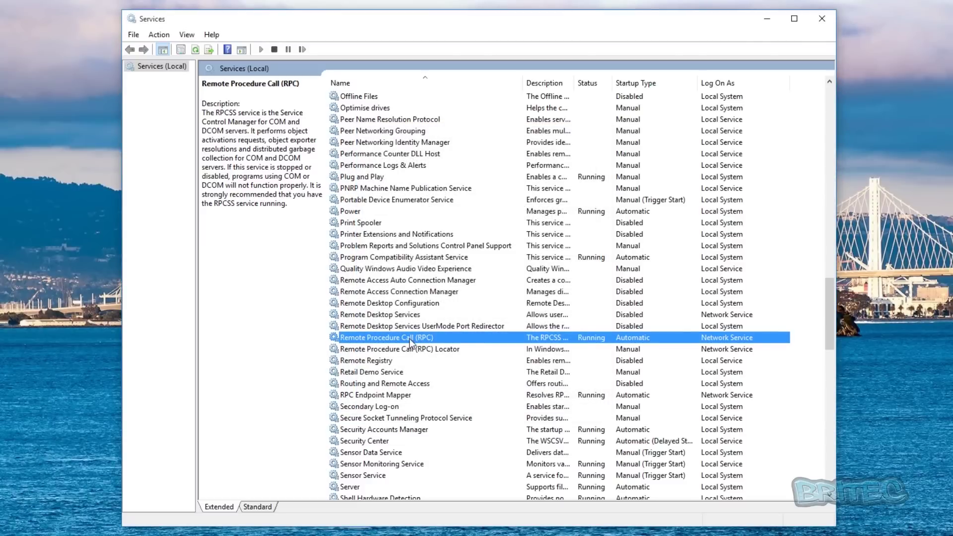
- Set the startup type of the Remote Procedure Call (RPC) Locator service to Disabled and apply the change
{"action": "left_click", "coordinate": [411, 351]}
{"action": "right_click", "coordinate": [414, 353]}
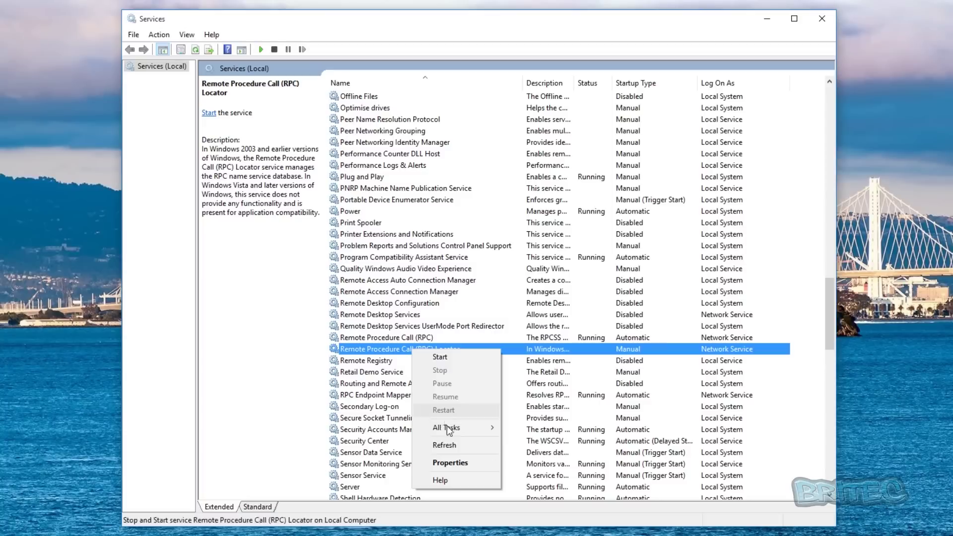
{"action": "left_click", "coordinate": [452, 462]}
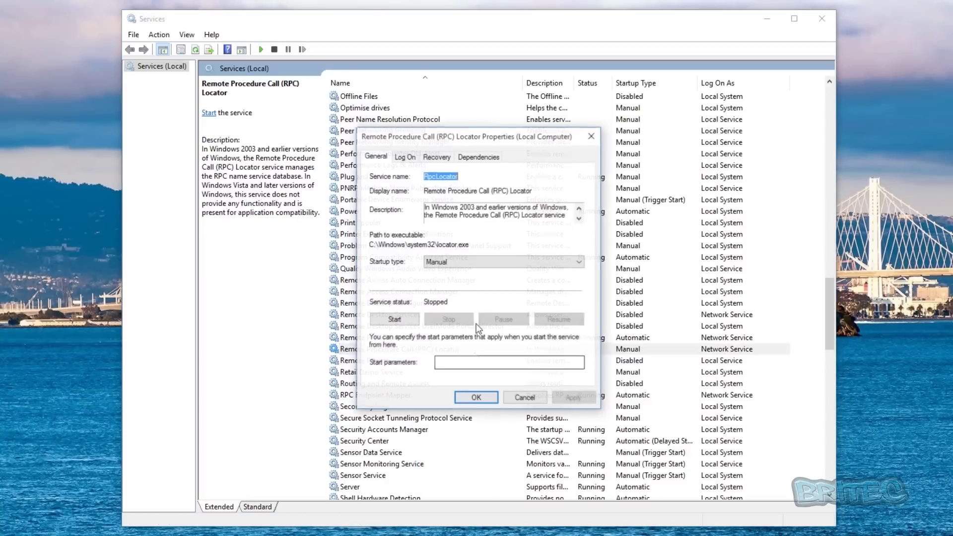
{"action": "left_click", "coordinate": [457, 260]}
{"action": "left_click", "coordinate": [458, 297]}
{"action": "left_click", "coordinate": [570, 398]}
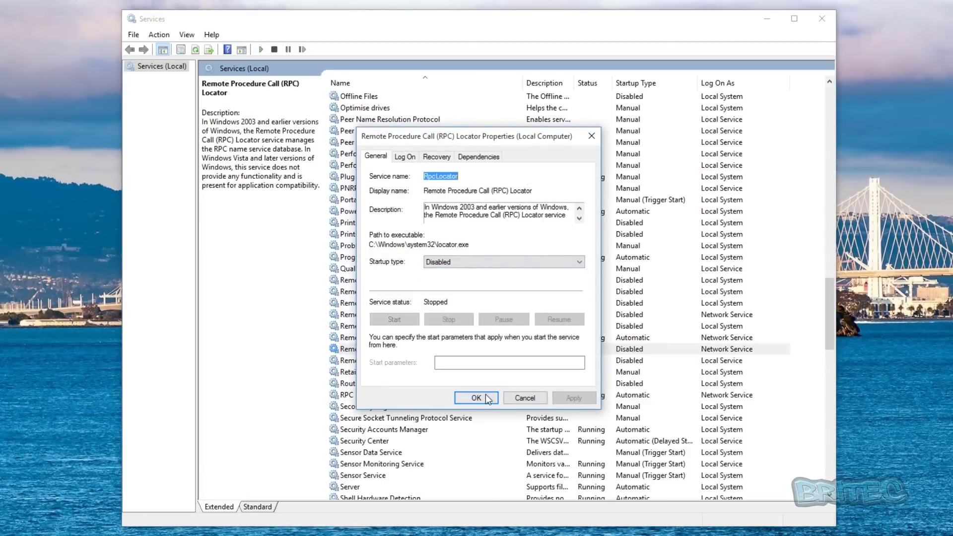
{"action": "left_click", "coordinate": [486, 396]}
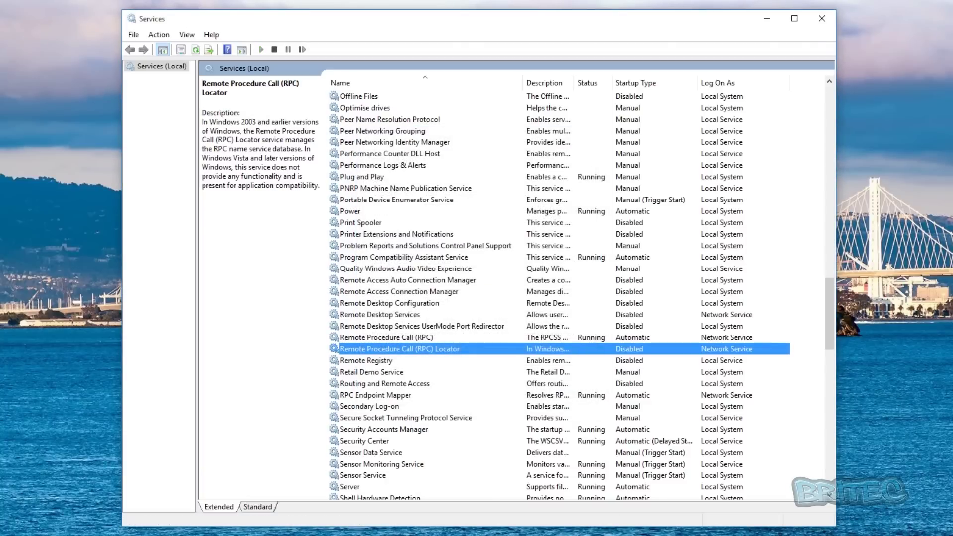
- Check the description and startup type of the Remote Registry service in its properties, then close them without saving
{"action": "left_click", "coordinate": [371, 361]}
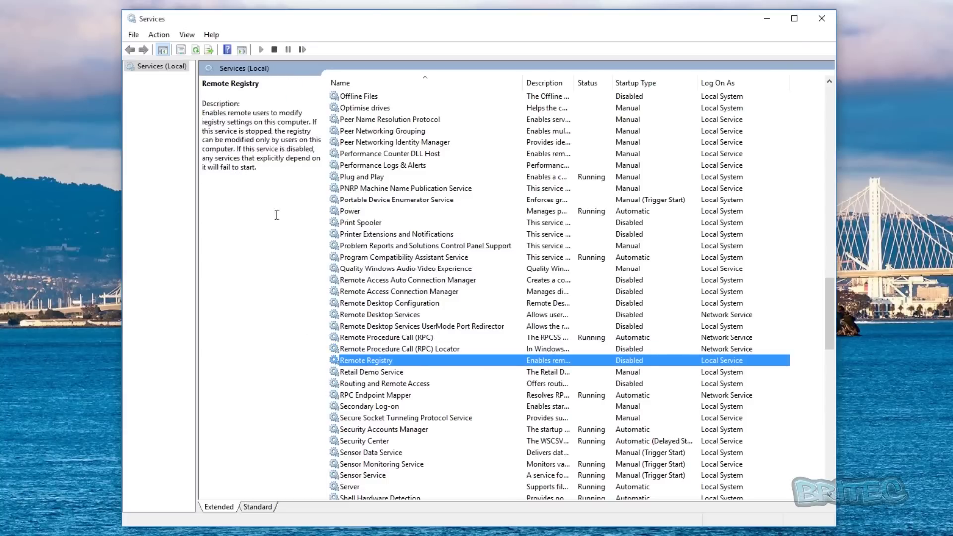
{"action": "right_click", "coordinate": [377, 365]}
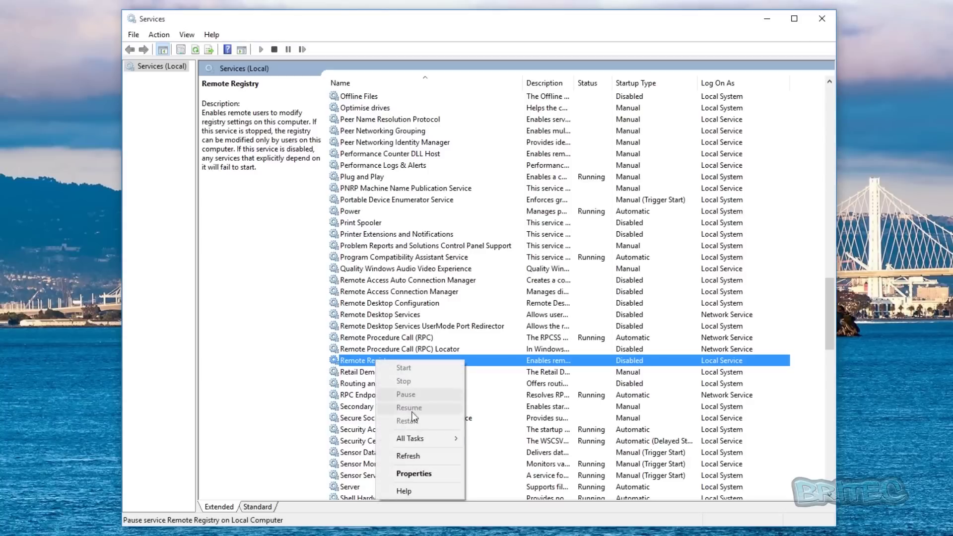
{"action": "left_click", "coordinate": [426, 473]}
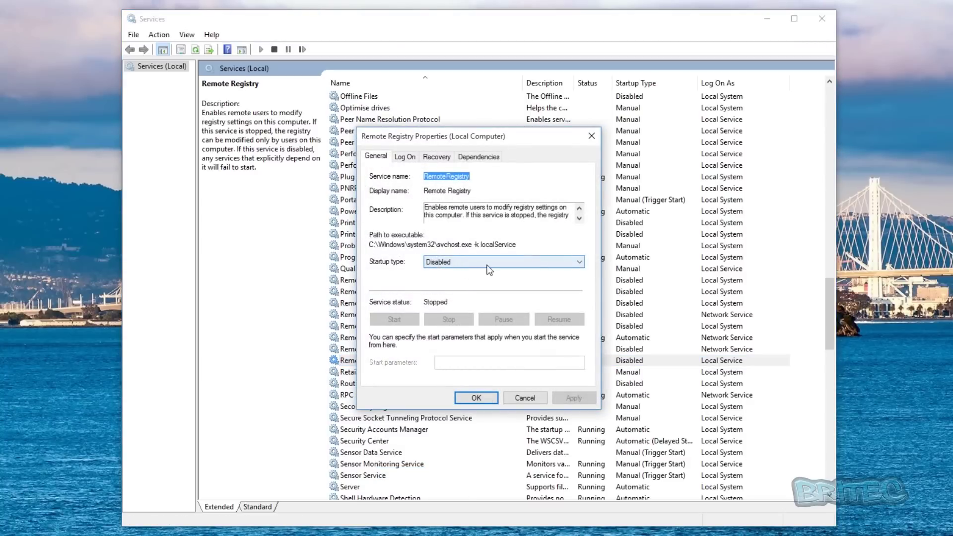
{"action": "left_click", "coordinate": [522, 400]}
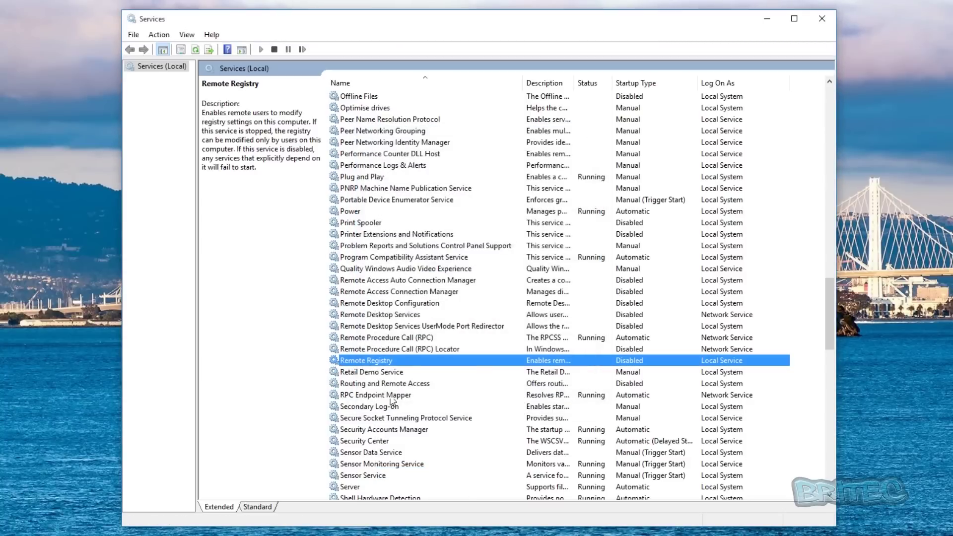
- Set the startup type of the Retail Demo Service to Disabled and apply the change
{"action": "left_click", "coordinate": [369, 372]}
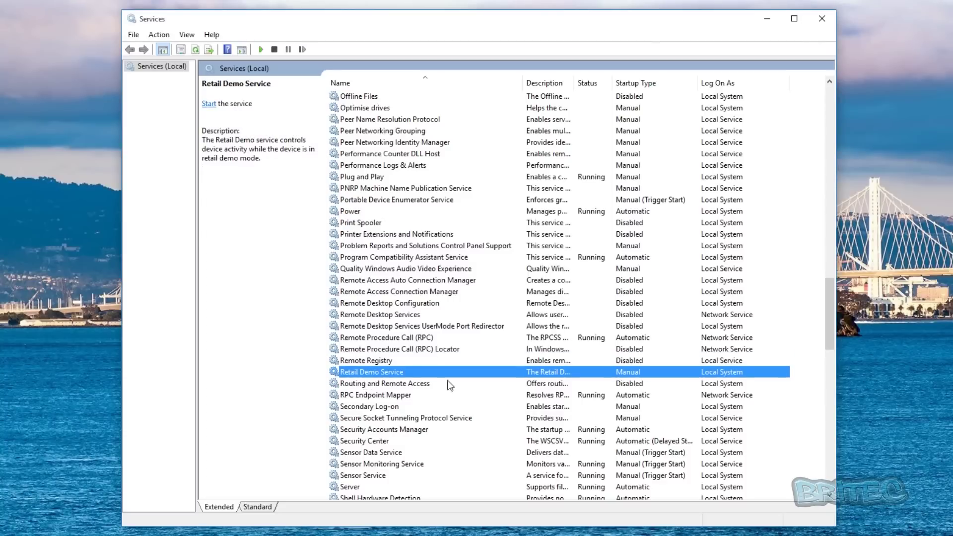
{"action": "left_click", "coordinate": [363, 383]}
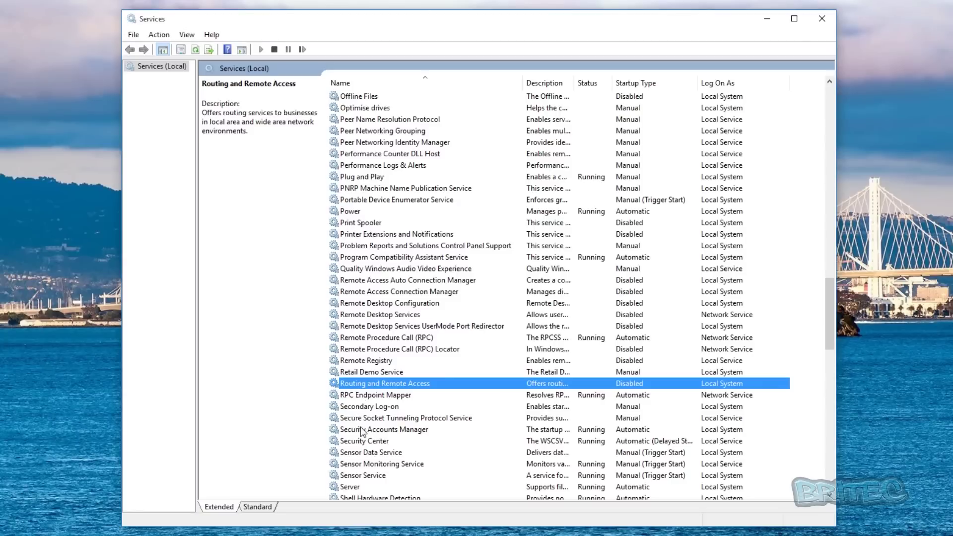
{"action": "left_click", "coordinate": [368, 374]}
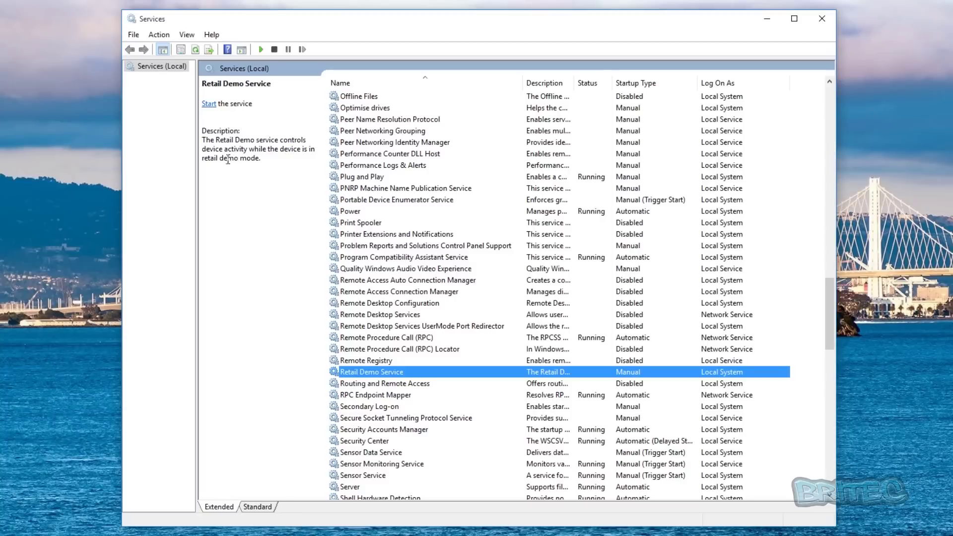
{"action": "right_click", "coordinate": [398, 372]}
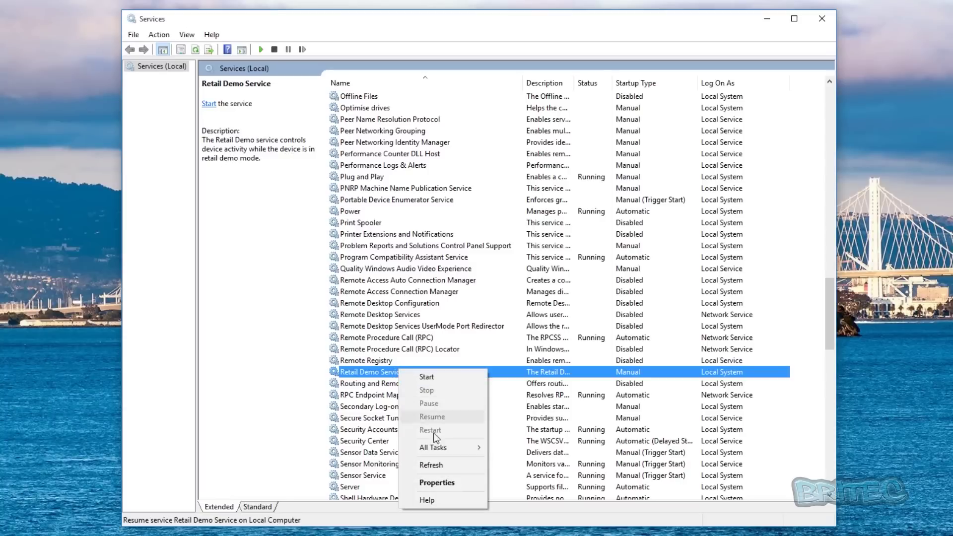
{"action": "left_click", "coordinate": [439, 483]}
{"action": "left_click", "coordinate": [458, 262]}
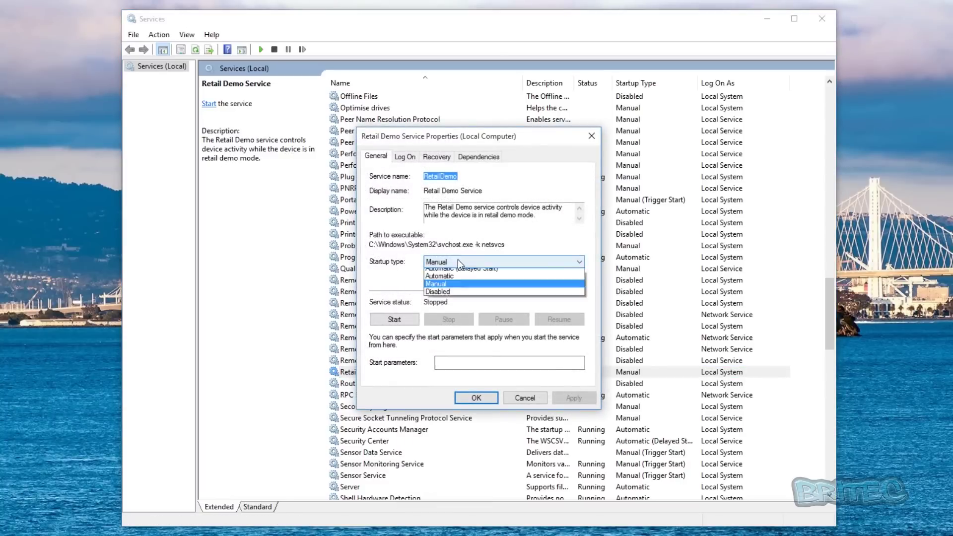
{"action": "left_click", "coordinate": [491, 296]}
{"action": "left_click", "coordinate": [574, 398]}
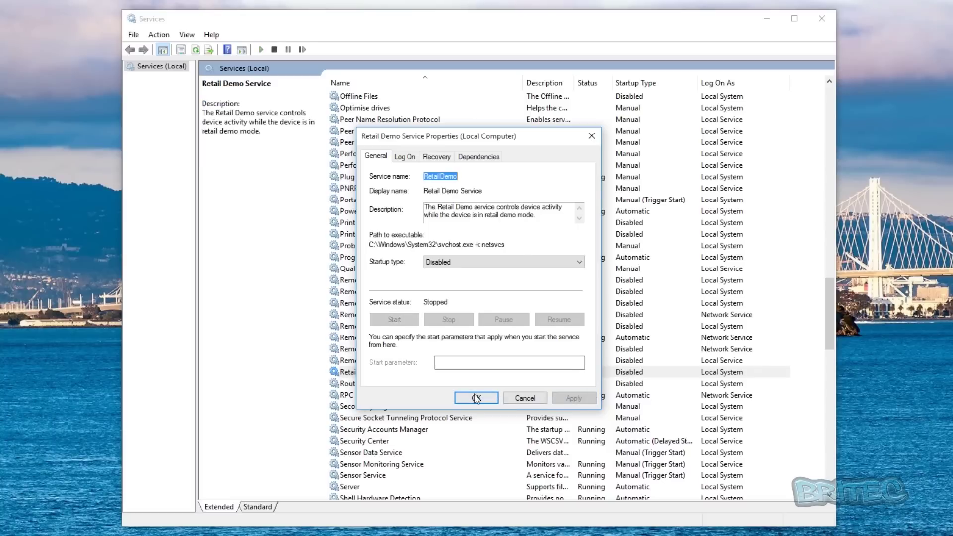
{"action": "left_click", "coordinate": [476, 397]}
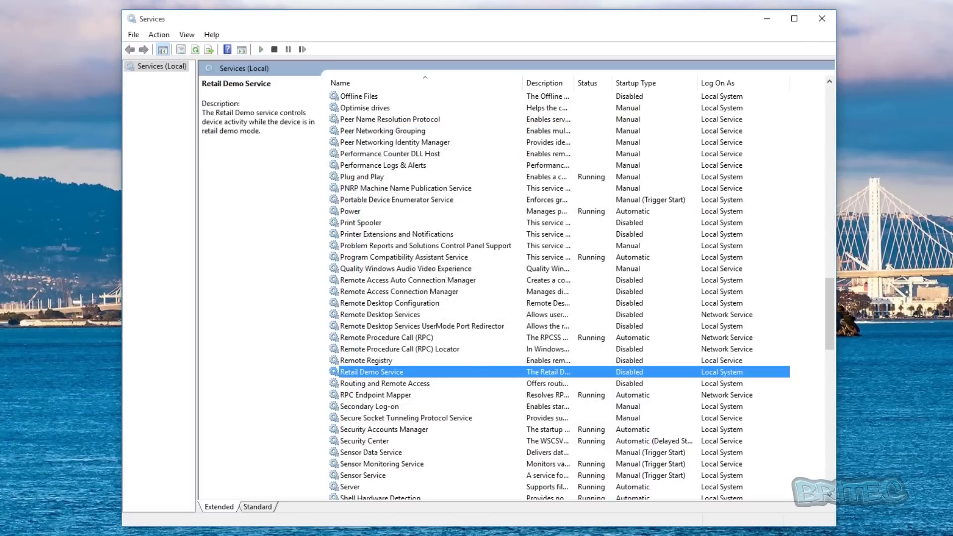
- Set the startup type of the Sensor Data Service to Disabled and apply the change
{"action": "scroll", "coordinate": [636, 389], "scroll_direction": "up", "scroll_amount": 1}
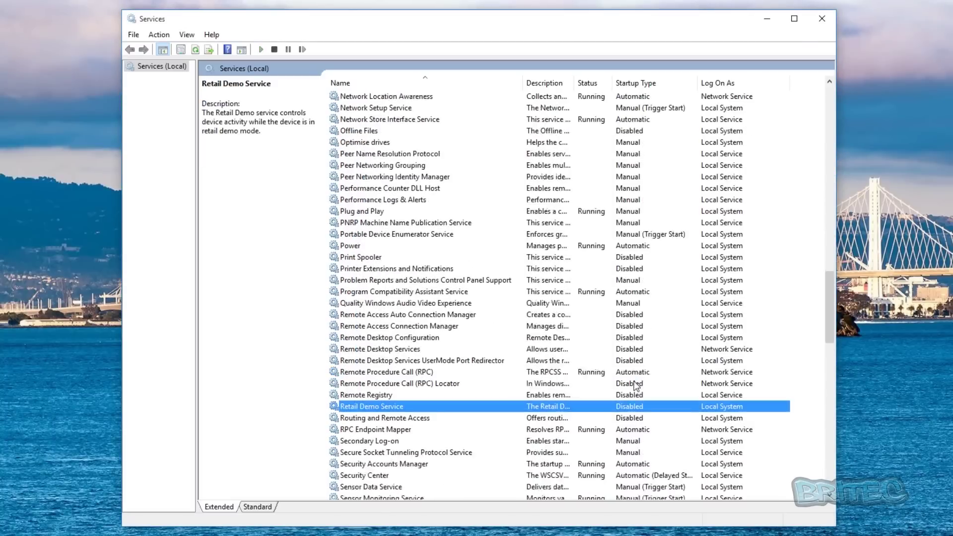
{"action": "scroll", "coordinate": [633, 388], "scroll_direction": "down", "scroll_amount": 2}
{"action": "scroll", "coordinate": [633, 388], "scroll_direction": "down", "scroll_amount": 7}
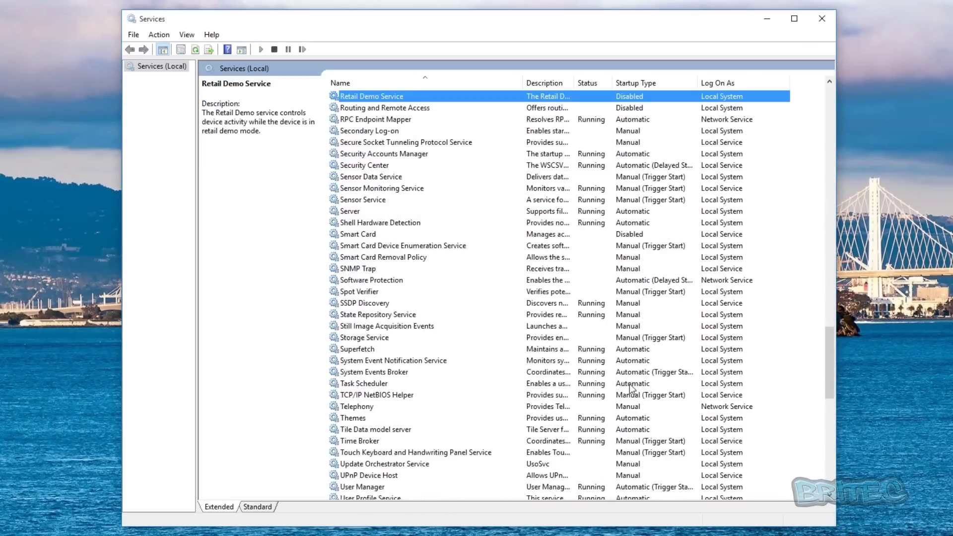
{"action": "scroll", "coordinate": [629, 388], "scroll_direction": "up", "scroll_amount": 1}
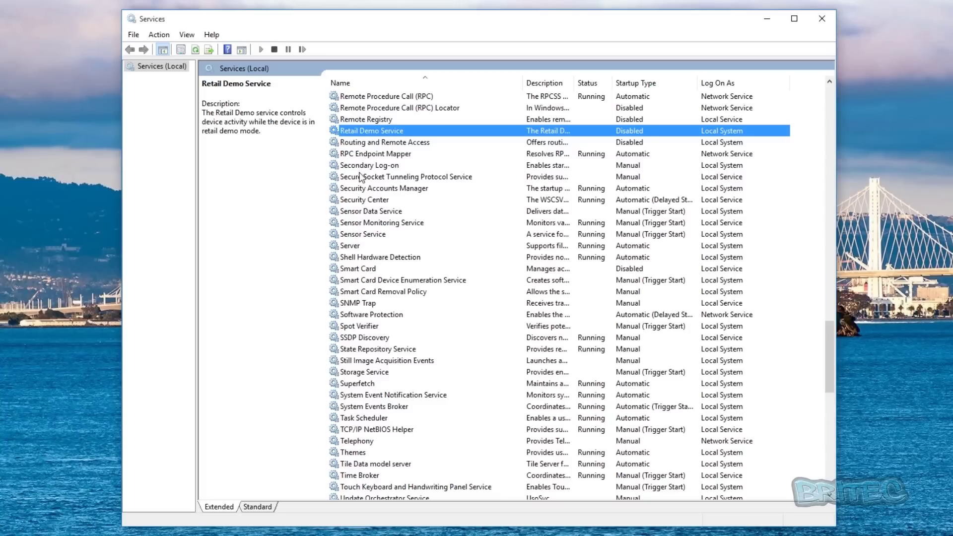
{"action": "left_click", "coordinate": [353, 212]}
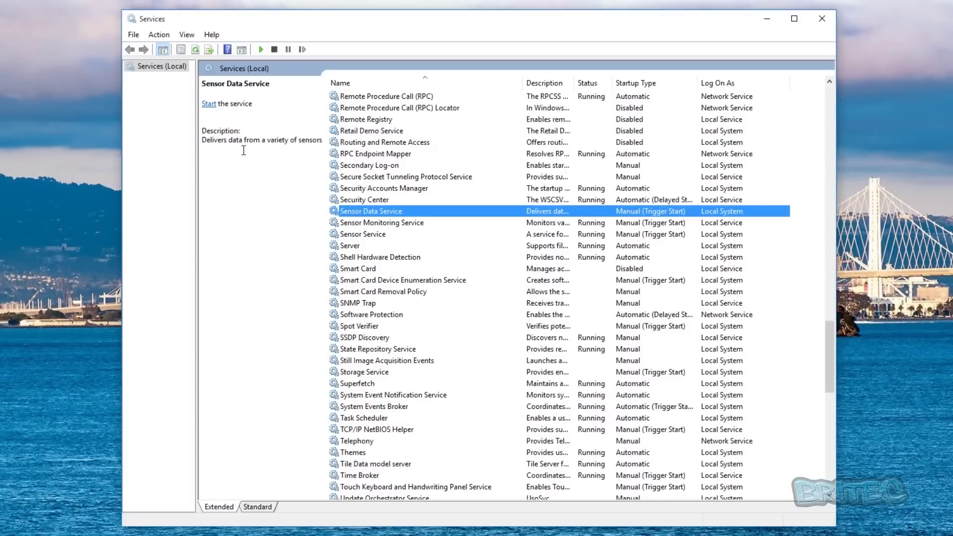
{"action": "right_click", "coordinate": [350, 211]}
{"action": "left_click", "coordinate": [394, 322]}
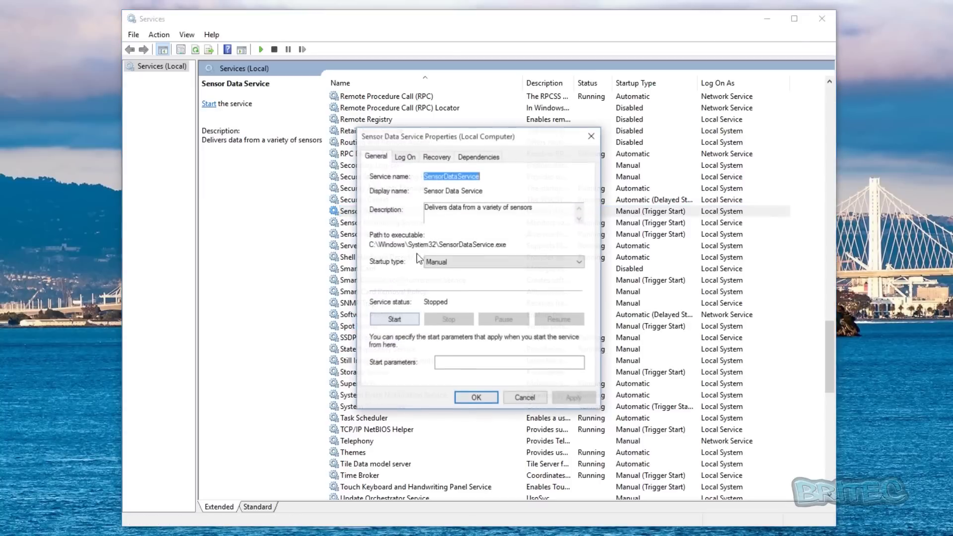
{"action": "left_click", "coordinate": [463, 261]}
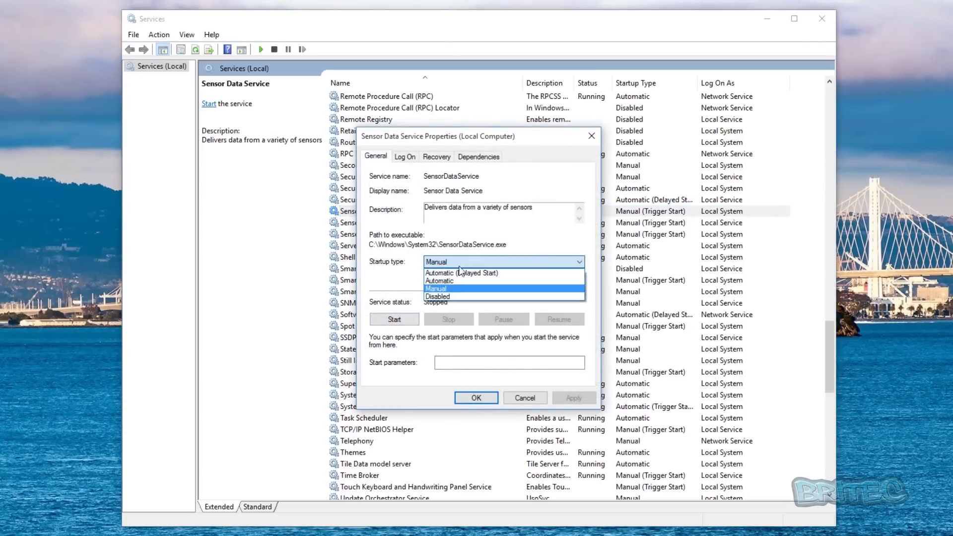
{"action": "left_click", "coordinate": [450, 296]}
{"action": "left_click", "coordinate": [573, 398]}
{"action": "left_click", "coordinate": [491, 399]}
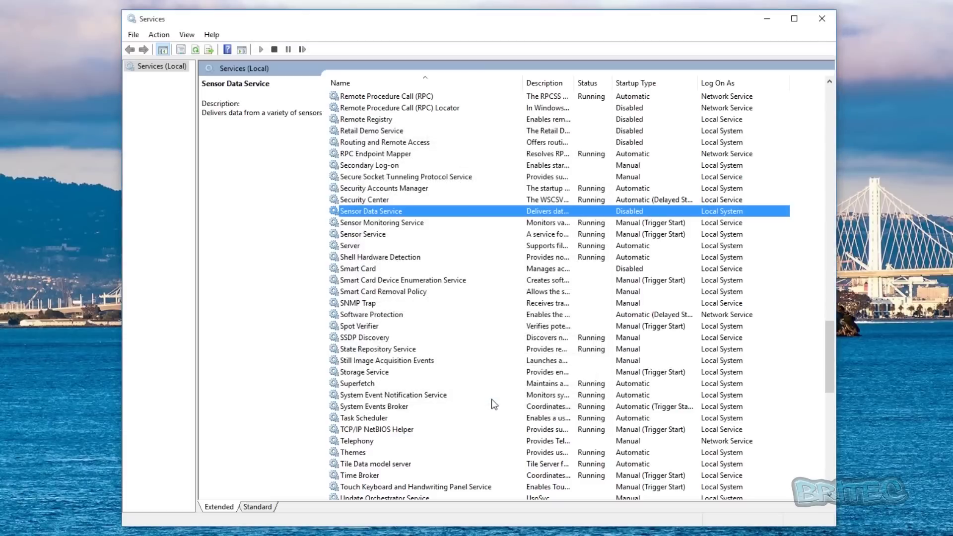
- Stop the Sensor Monitoring Service, set its startup type to Disabled and apply the change
{"action": "left_click", "coordinate": [385, 222]}
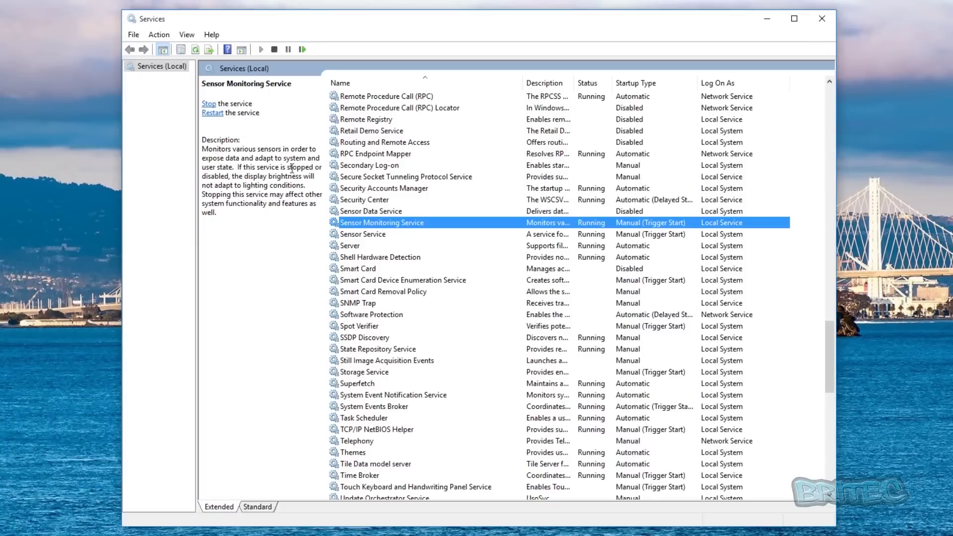
{"action": "right_click", "coordinate": [380, 223]}
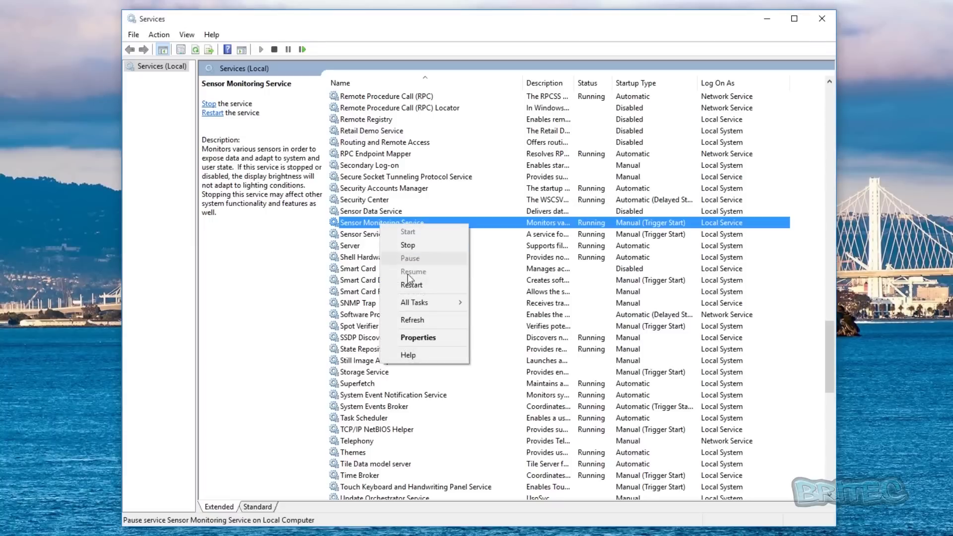
{"action": "left_click", "coordinate": [419, 337]}
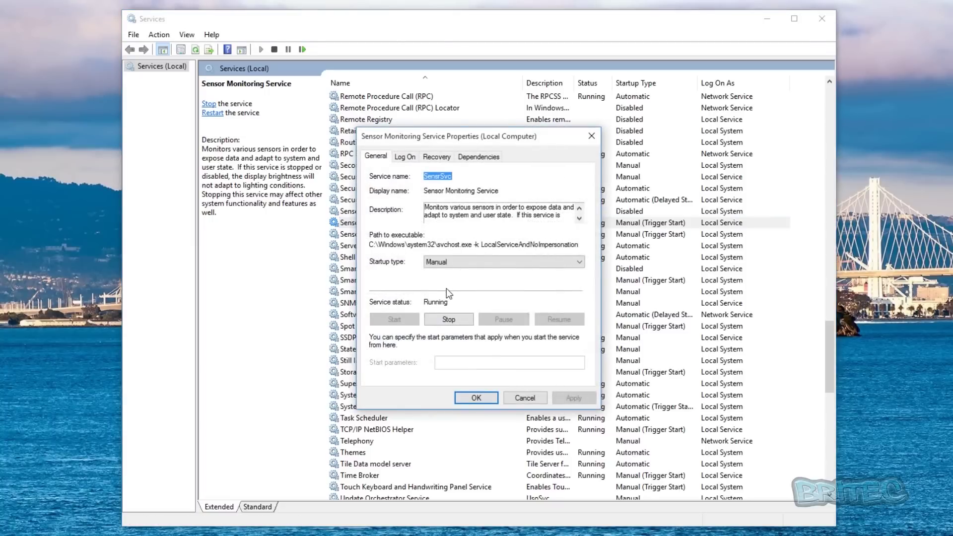
{"action": "left_click", "coordinate": [445, 320]}
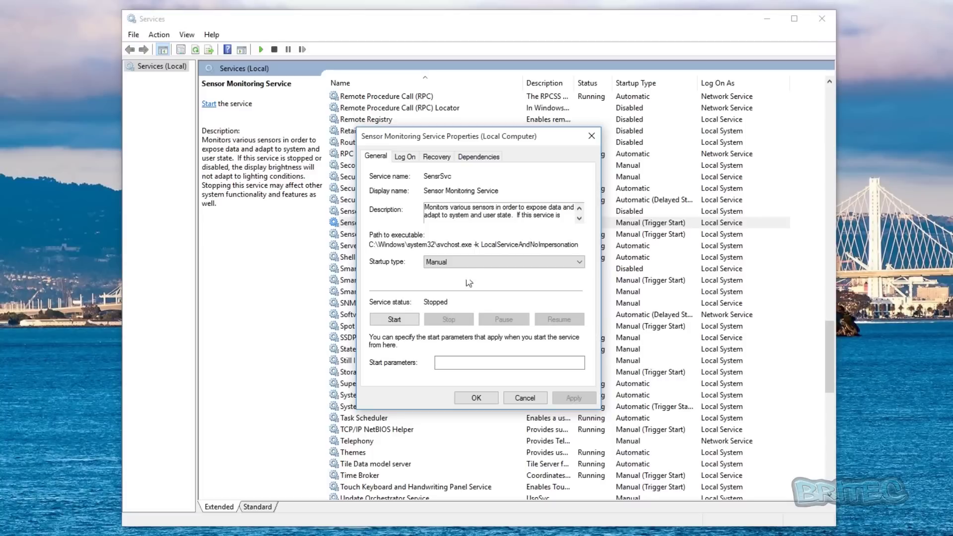
{"action": "left_click", "coordinate": [466, 261]}
{"action": "left_click", "coordinate": [457, 298]}
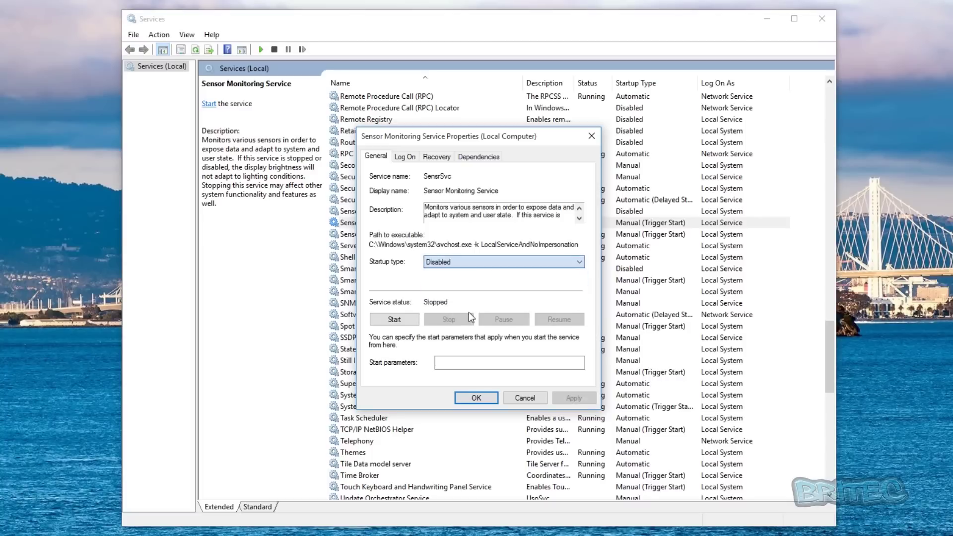
{"action": "left_click", "coordinate": [585, 399]}
{"action": "left_click", "coordinate": [475, 398]}
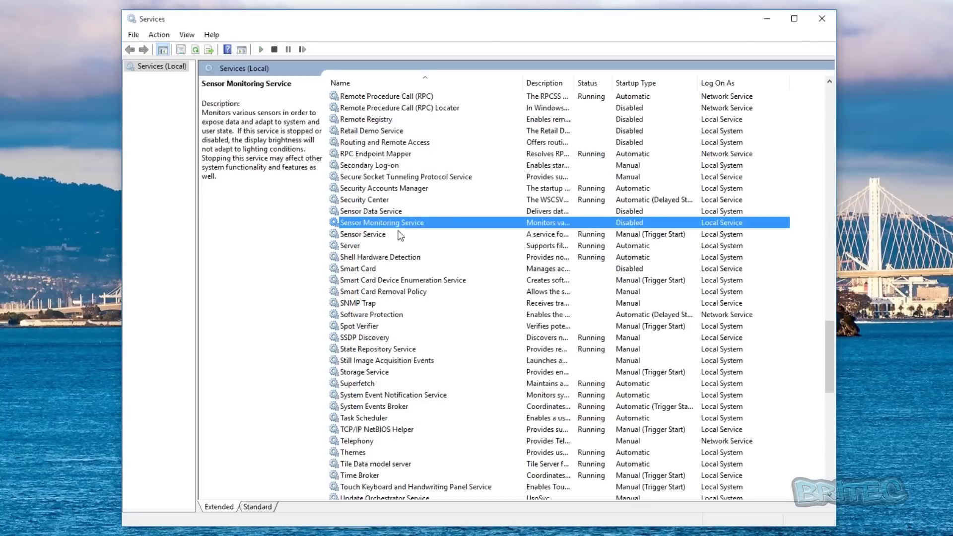
- Set the startup type of the Sensor Service to Disabled, stop the service and apply the change
{"action": "left_click", "coordinate": [368, 234]}
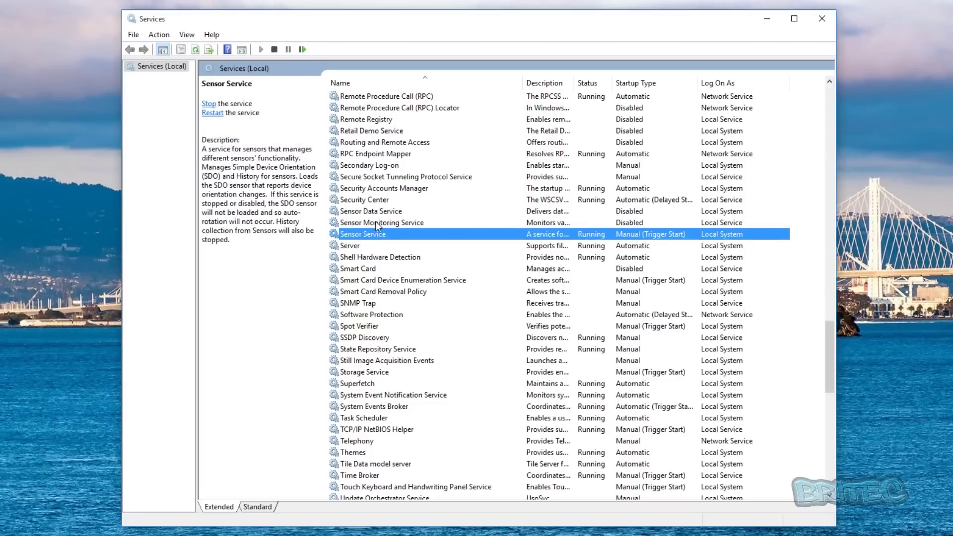
{"action": "left_click", "coordinate": [372, 210]}
{"action": "left_click", "coordinate": [370, 223]}
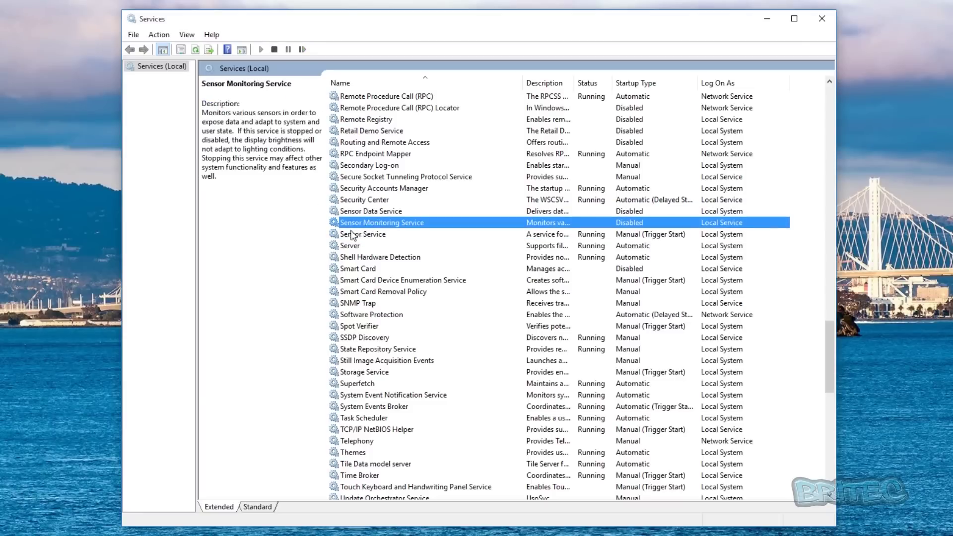
{"action": "left_click", "coordinate": [358, 235]}
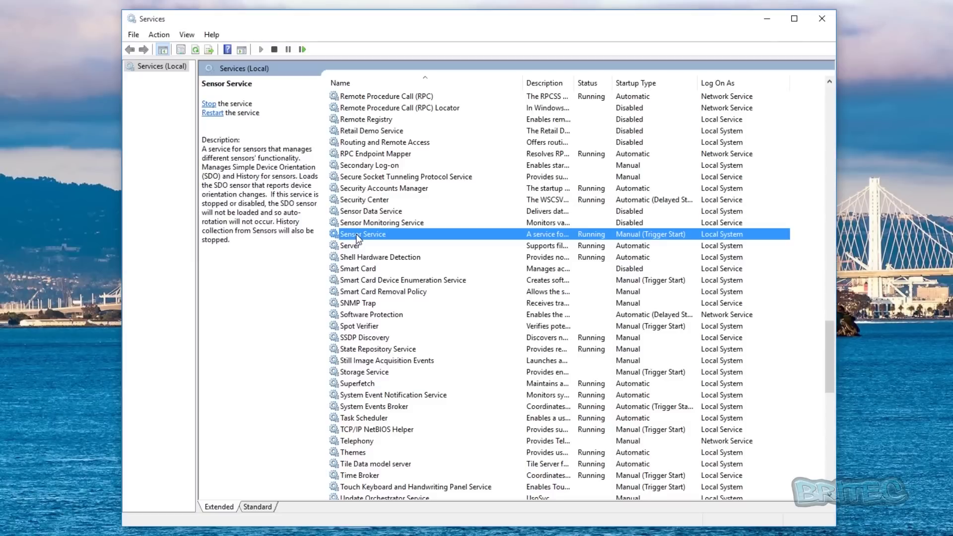
{"action": "right_click", "coordinate": [357, 239]}
{"action": "left_click", "coordinate": [399, 345]}
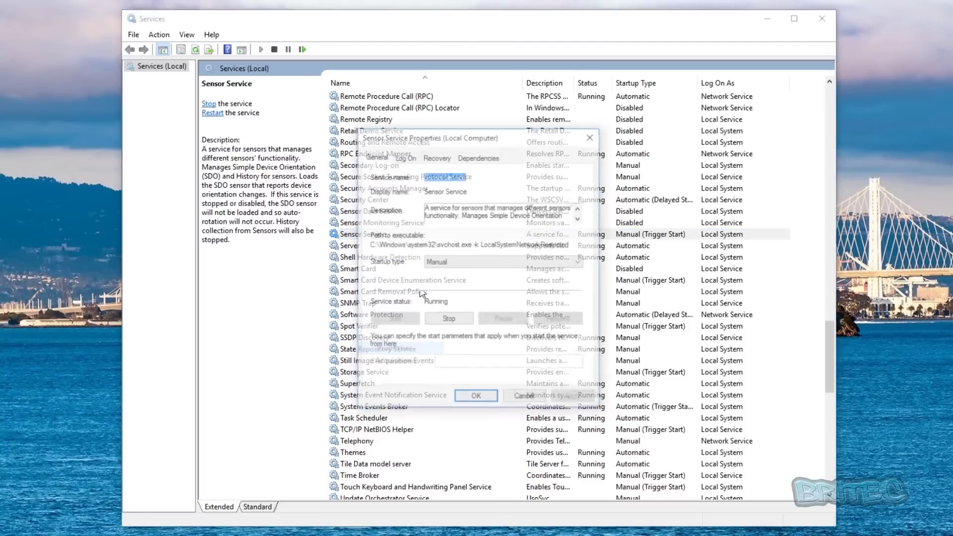
{"action": "left_click", "coordinate": [443, 266]}
{"action": "left_click", "coordinate": [446, 299]}
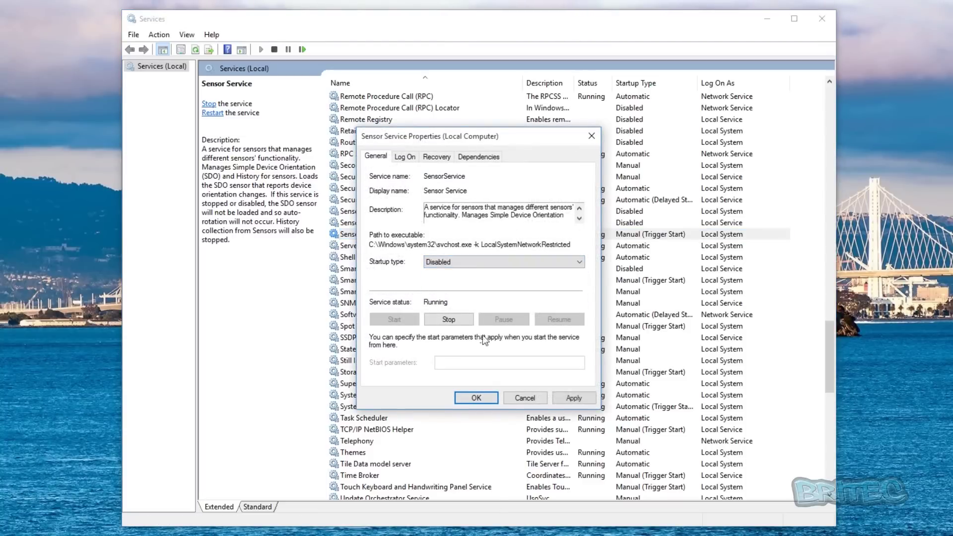
{"action": "left_click", "coordinate": [440, 319]}
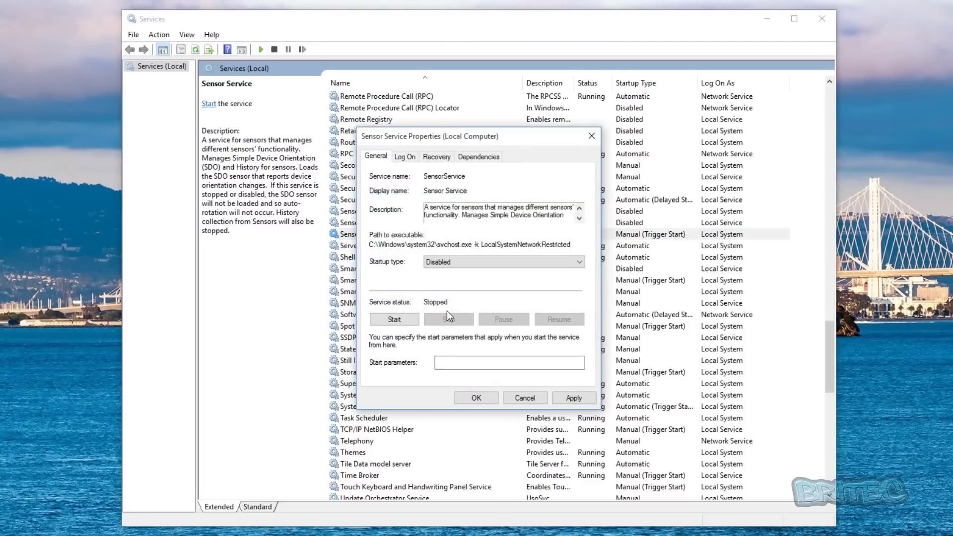
{"action": "left_click", "coordinate": [574, 398]}
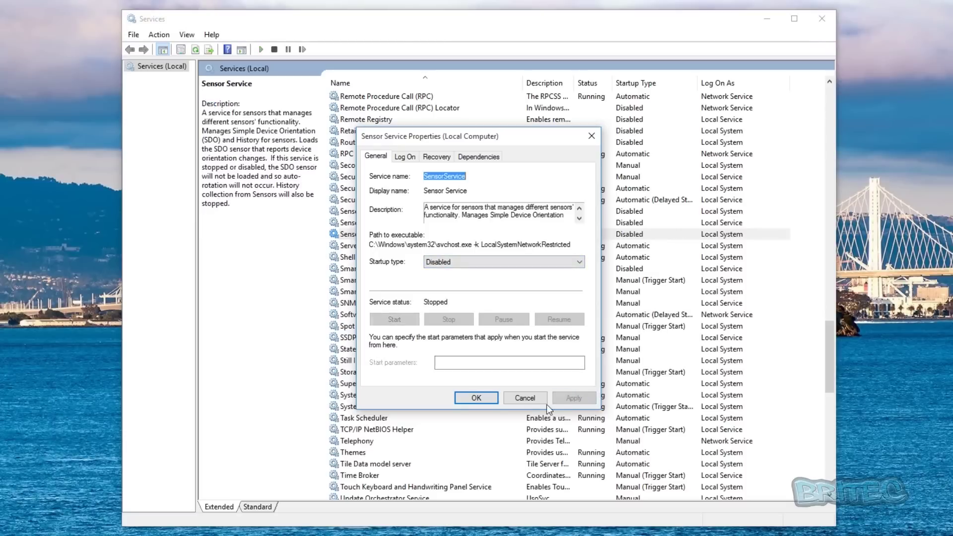
{"action": "left_click", "coordinate": [477, 398]}
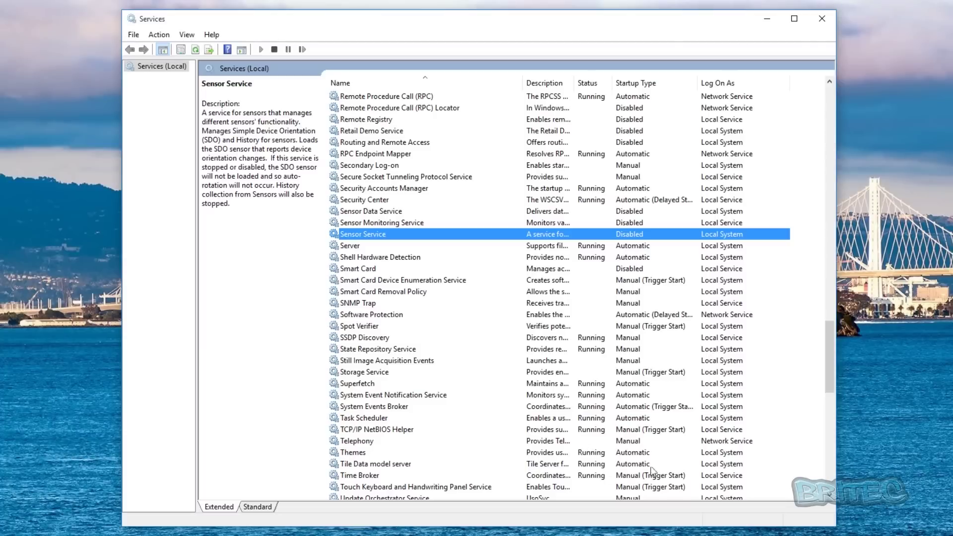
- Check the startup type of the Smart Card service in its properties and close them without changing it
{"action": "left_click", "coordinate": [369, 270]}
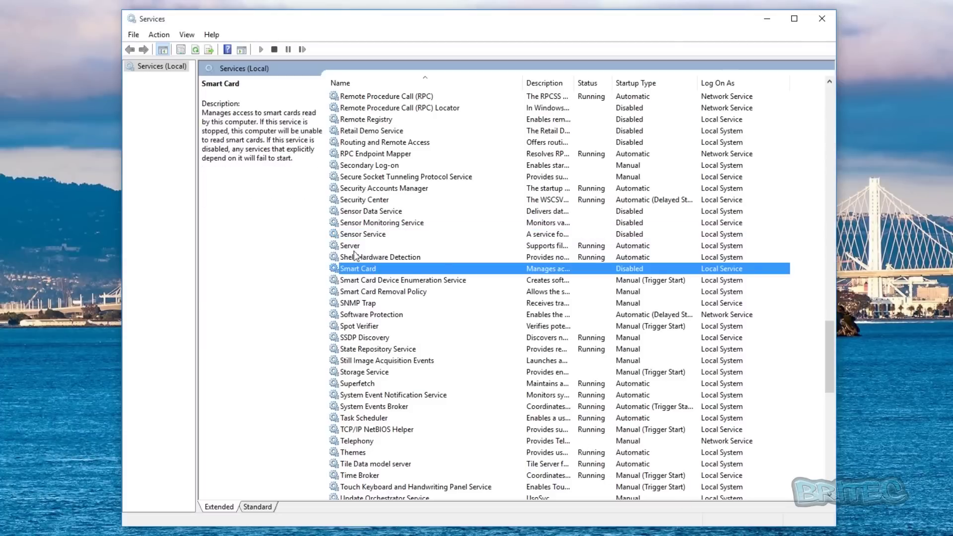
{"action": "left_click", "coordinate": [343, 257]}
{"action": "left_click", "coordinate": [349, 272]}
{"action": "right_click", "coordinate": [362, 269]}
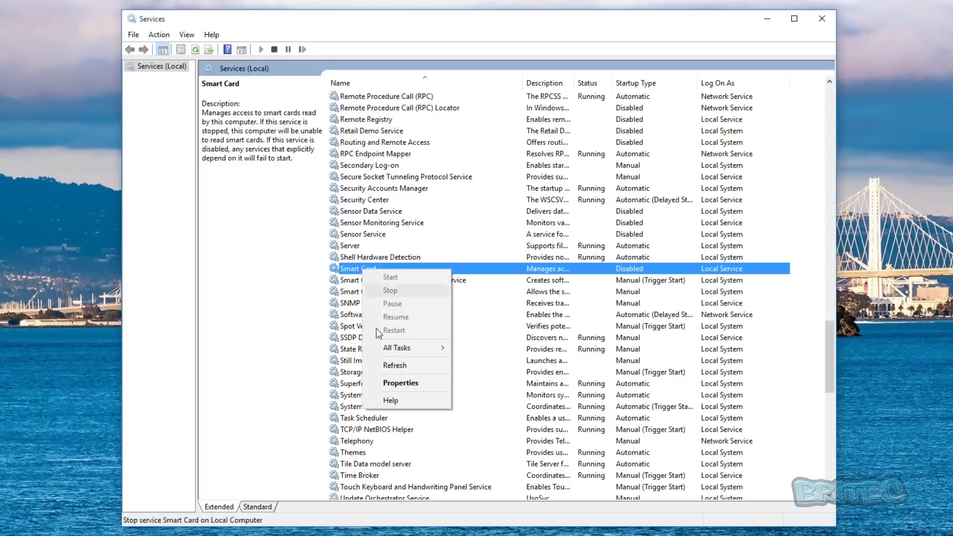
{"action": "left_click", "coordinate": [382, 383]}
{"action": "left_click", "coordinate": [466, 257]}
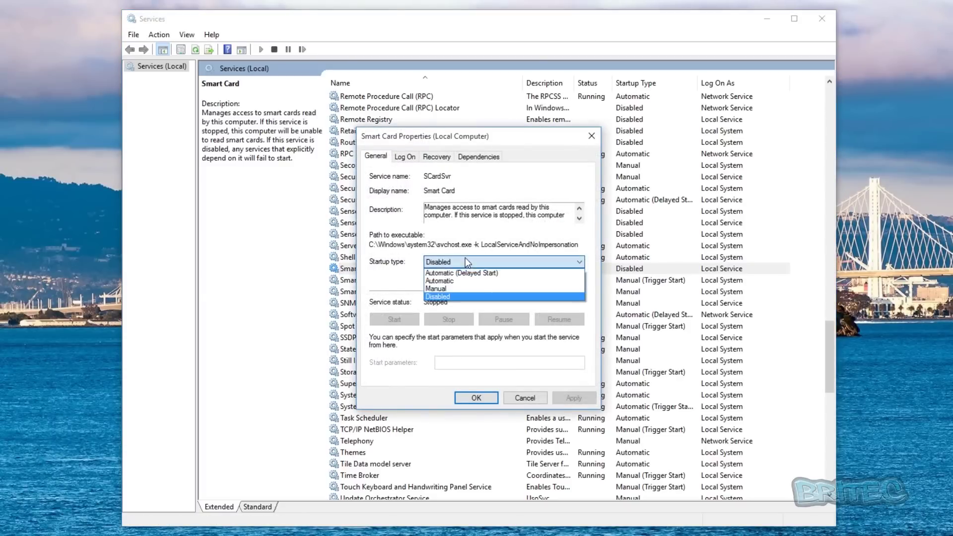
{"action": "left_click", "coordinate": [465, 258]}
{"action": "left_click", "coordinate": [477, 397]}
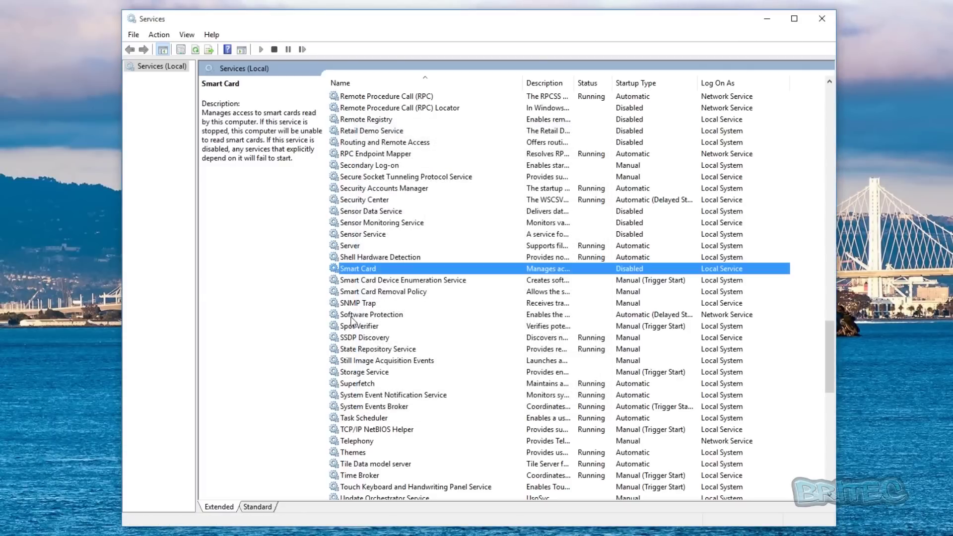
- Set the startup type of the Smart Card Device Enumeration Service to Disabled and apply the change
{"action": "left_click", "coordinate": [364, 281]}
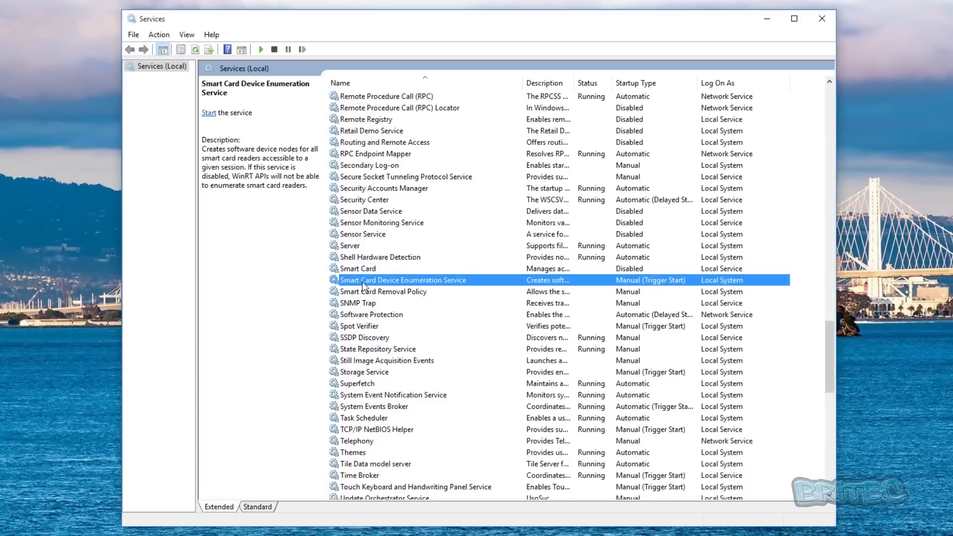
{"action": "right_click", "coordinate": [362, 284]}
{"action": "left_click", "coordinate": [429, 378]}
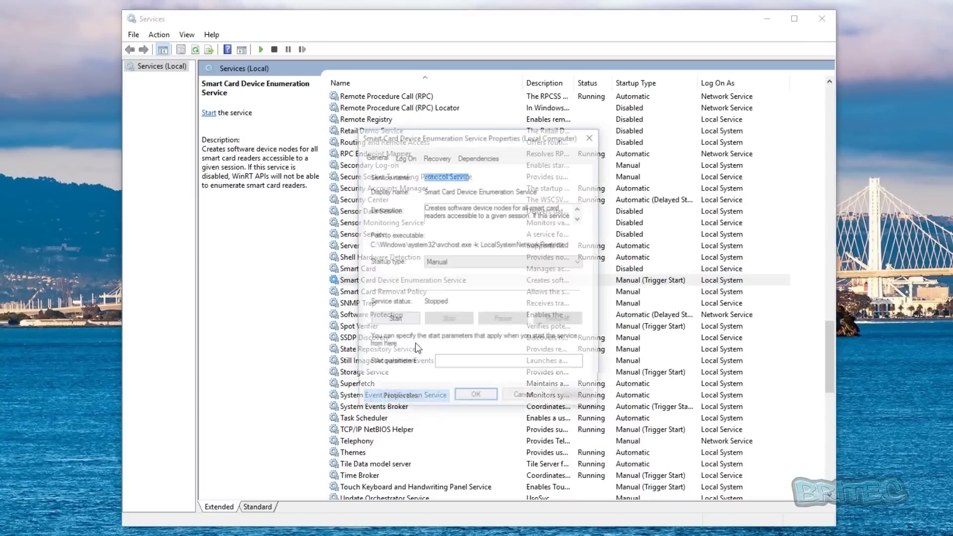
{"action": "left_click", "coordinate": [439, 263]}
{"action": "left_click", "coordinate": [433, 294]}
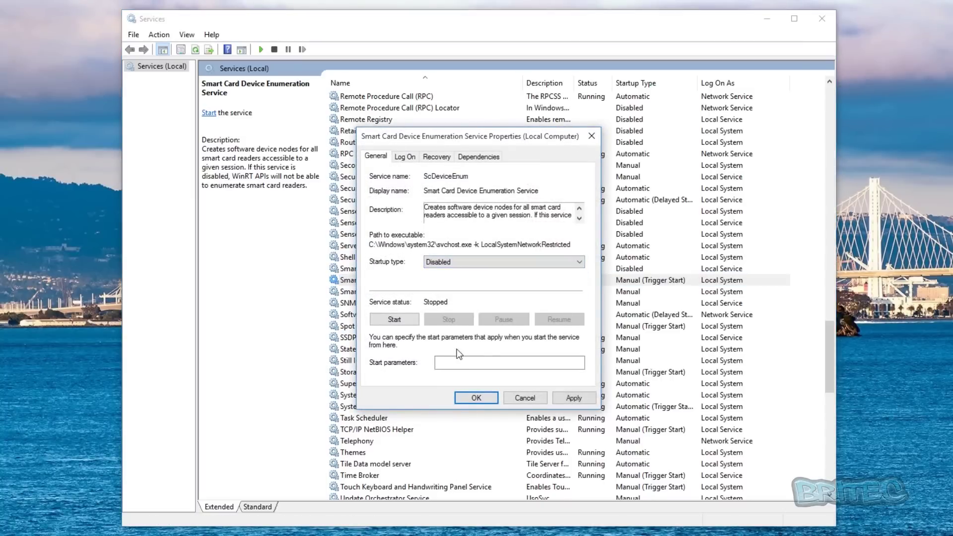
{"action": "left_click", "coordinate": [570, 399]}
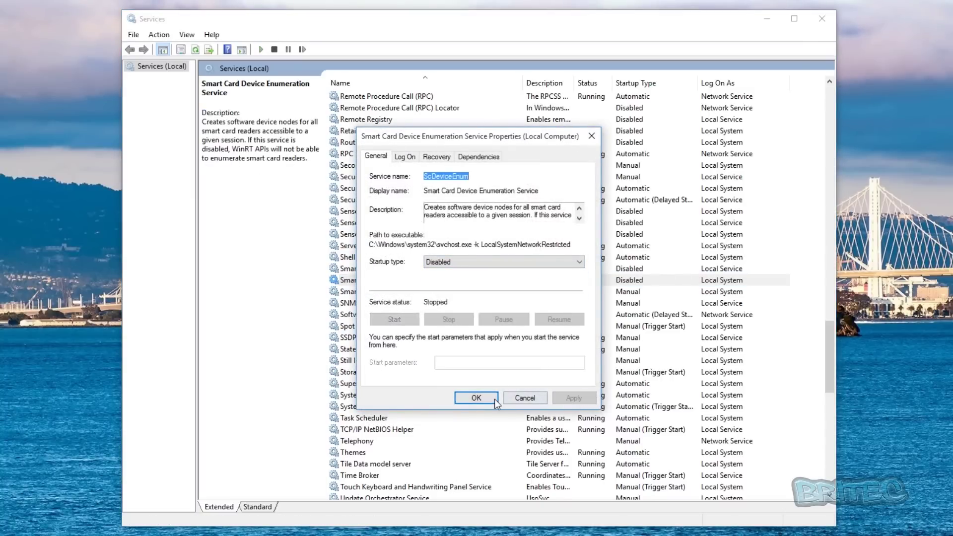
{"action": "left_click", "coordinate": [494, 399]}
- Set the startup type of the Smart Card Removal Policy service to Disabled and apply the change
{"action": "left_click", "coordinate": [380, 292]}
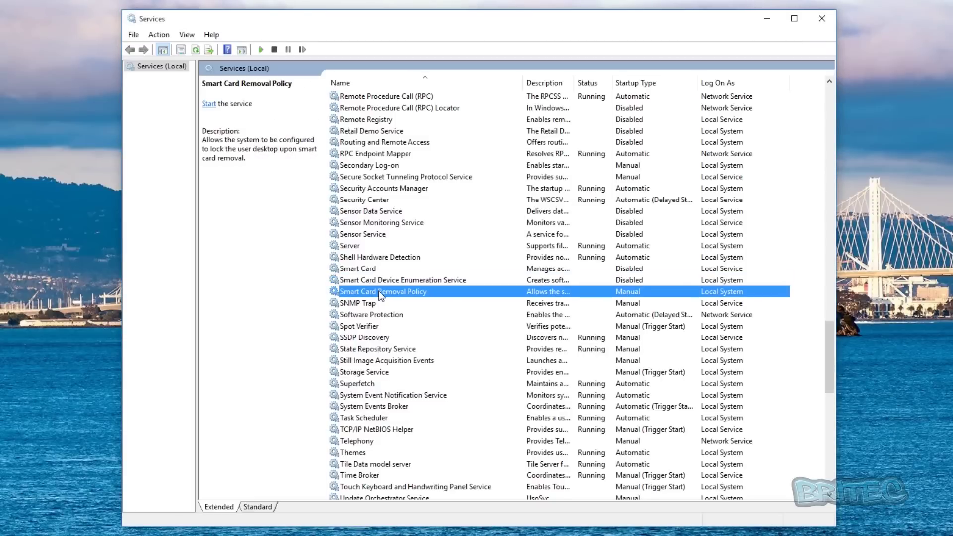
{"action": "right_click", "coordinate": [379, 292]}
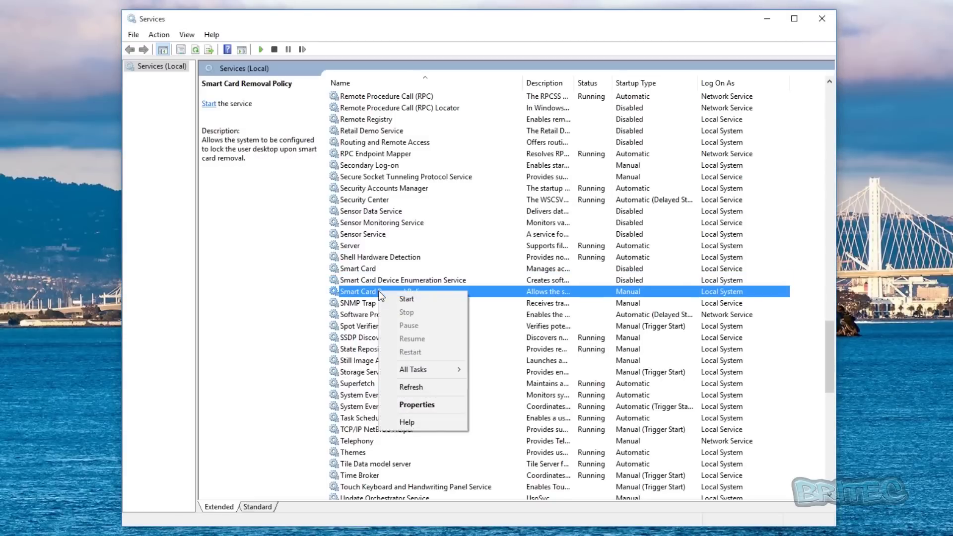
{"action": "left_click", "coordinate": [416, 405]}
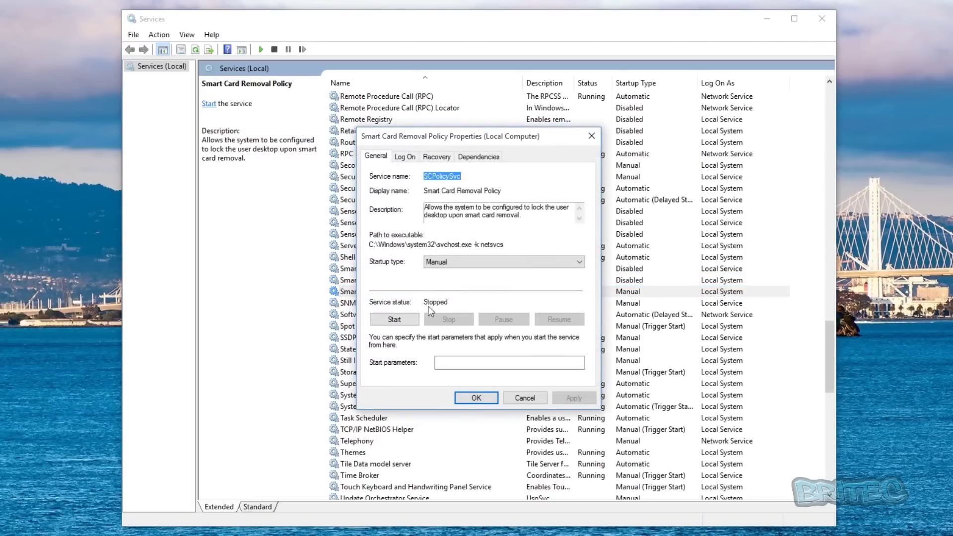
{"action": "left_click", "coordinate": [452, 261]}
{"action": "left_click", "coordinate": [440, 298]}
{"action": "left_click", "coordinate": [573, 397]}
{"action": "left_click", "coordinate": [485, 396]}
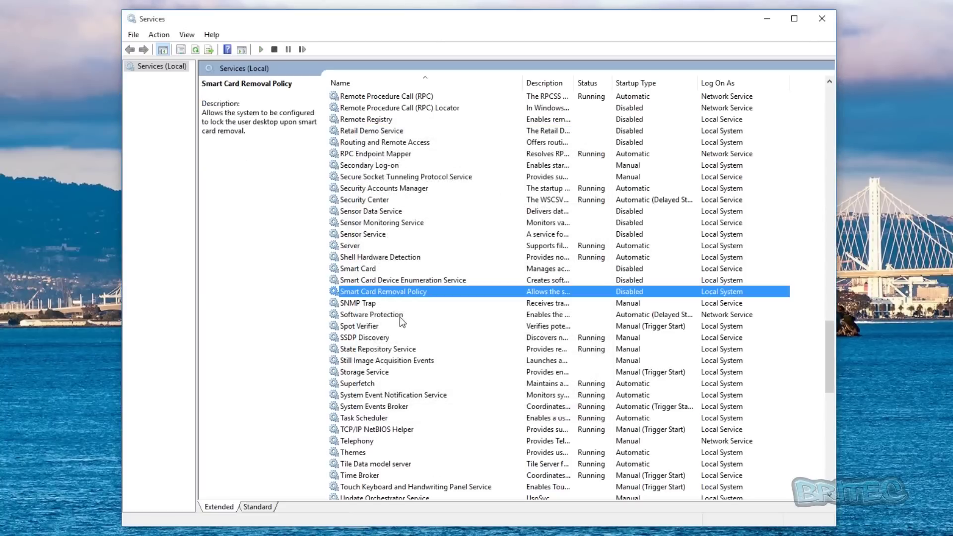
- Set the startup type of the SNMP Trap service to Disabled and apply the change
{"action": "left_click", "coordinate": [358, 303]}
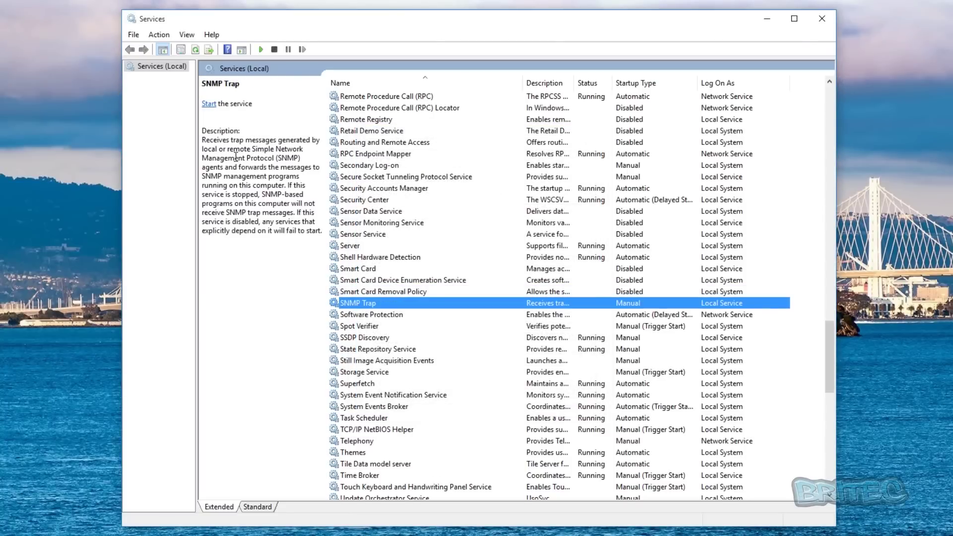
{"action": "right_click", "coordinate": [360, 303]}
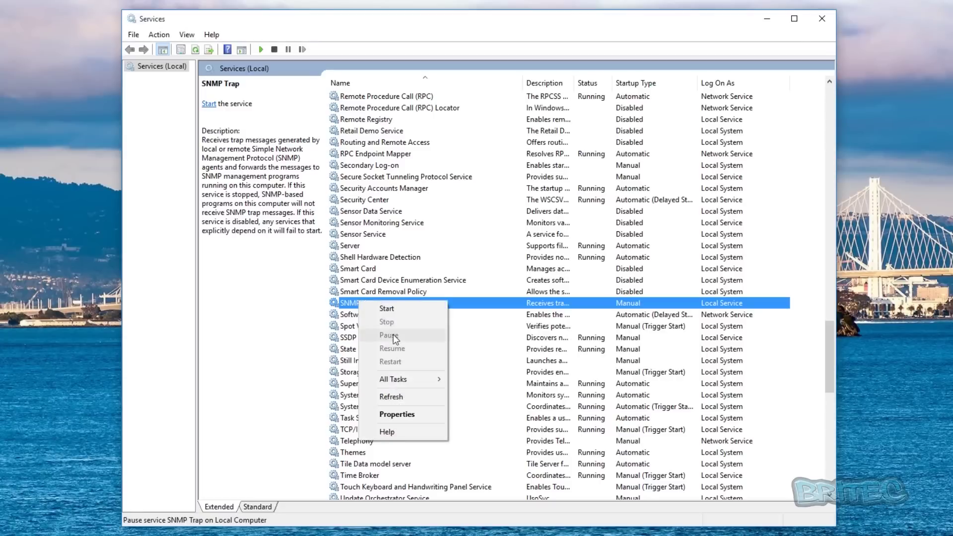
{"action": "left_click", "coordinate": [394, 412]}
{"action": "left_click", "coordinate": [450, 262]}
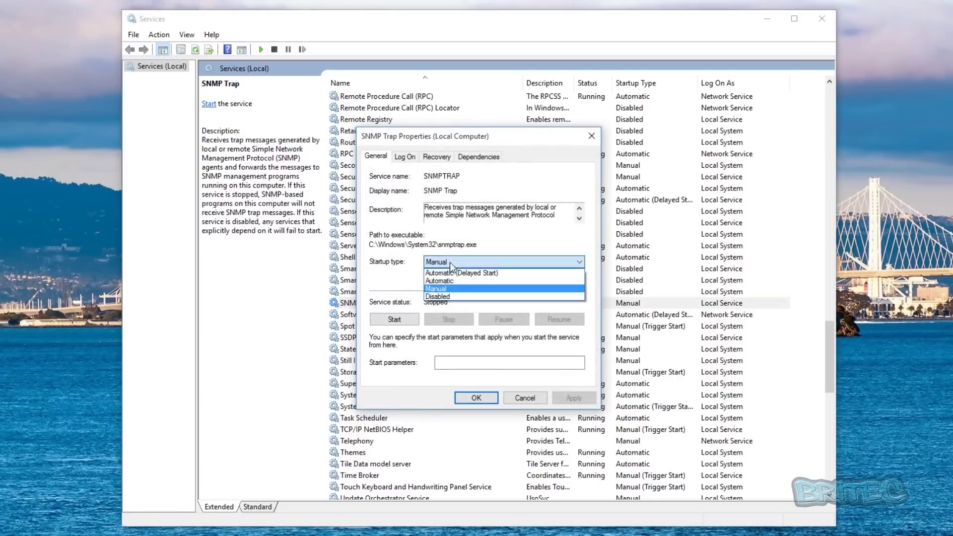
{"action": "left_click", "coordinate": [445, 299]}
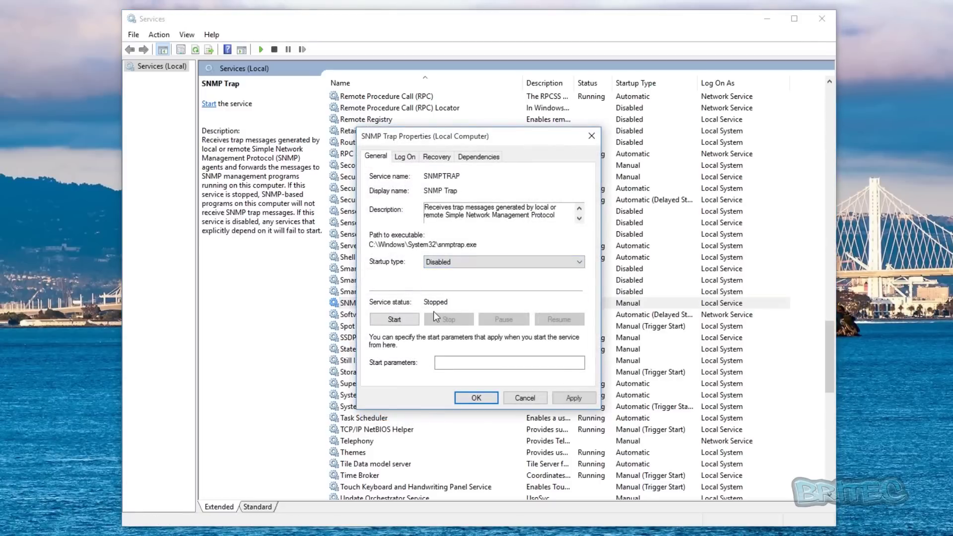
{"action": "left_click", "coordinate": [573, 398]}
{"action": "left_click", "coordinate": [462, 396]}
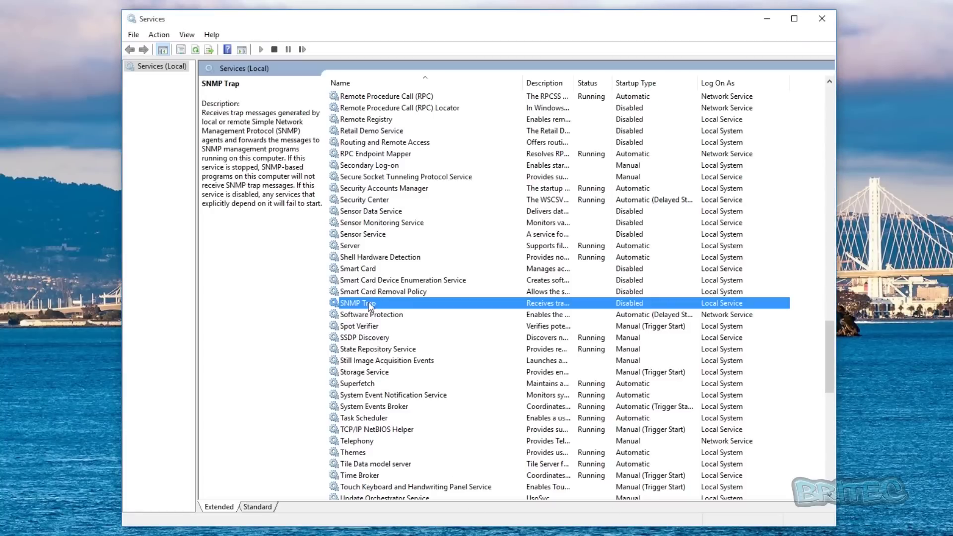
- Review the descriptions of the services from Software Protection through Still Image Acquisition Events
{"action": "left_click", "coordinate": [358, 315]}
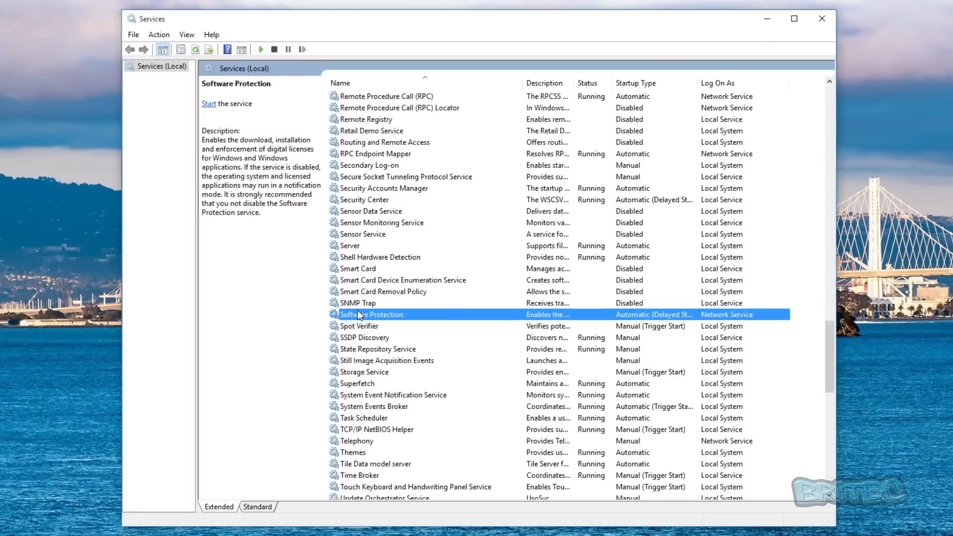
{"action": "left_click", "coordinate": [353, 328]}
{"action": "left_click", "coordinate": [353, 339]}
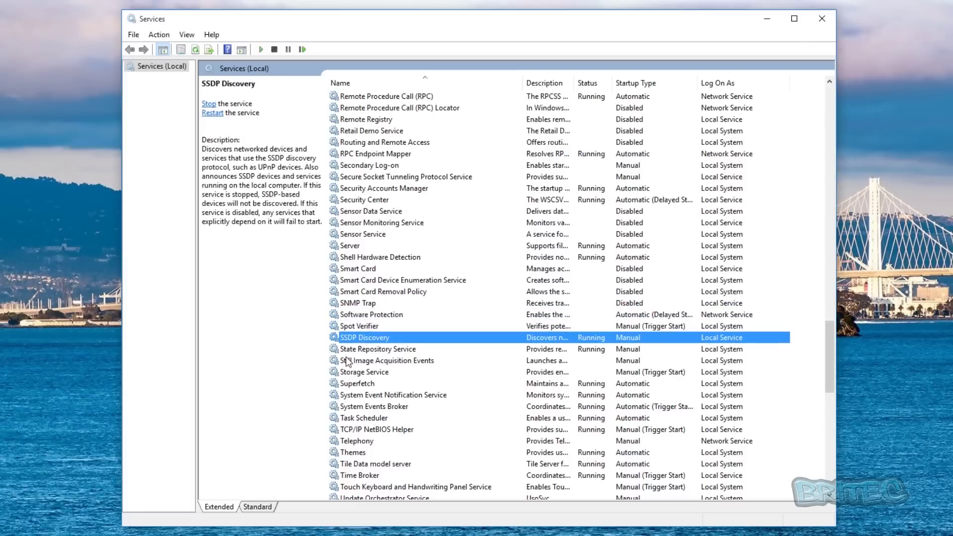
{"action": "left_click", "coordinate": [352, 353]}
{"action": "left_click", "coordinate": [353, 362]}
- Set the startup type of the Storage Service to Disabled and apply the change
{"action": "left_click", "coordinate": [348, 372]}
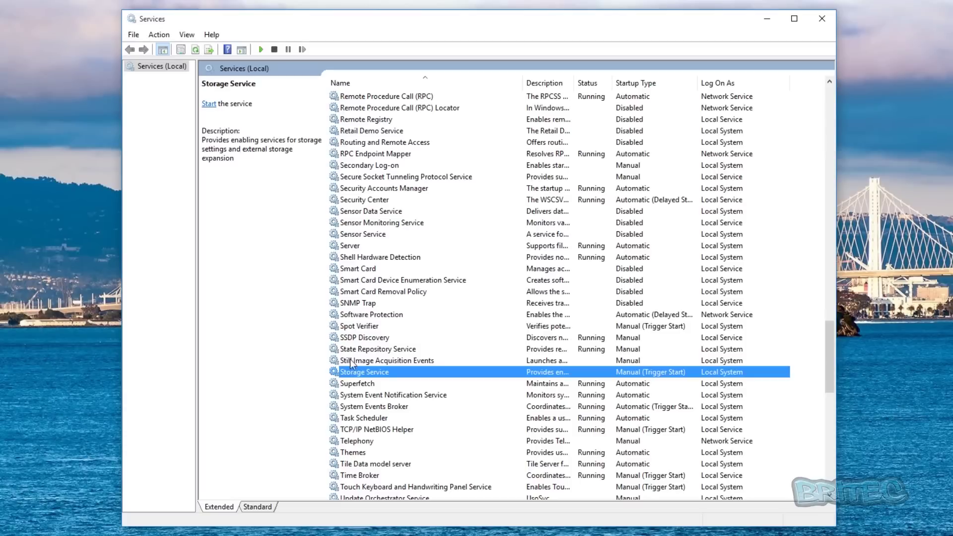
{"action": "right_click", "coordinate": [354, 373]}
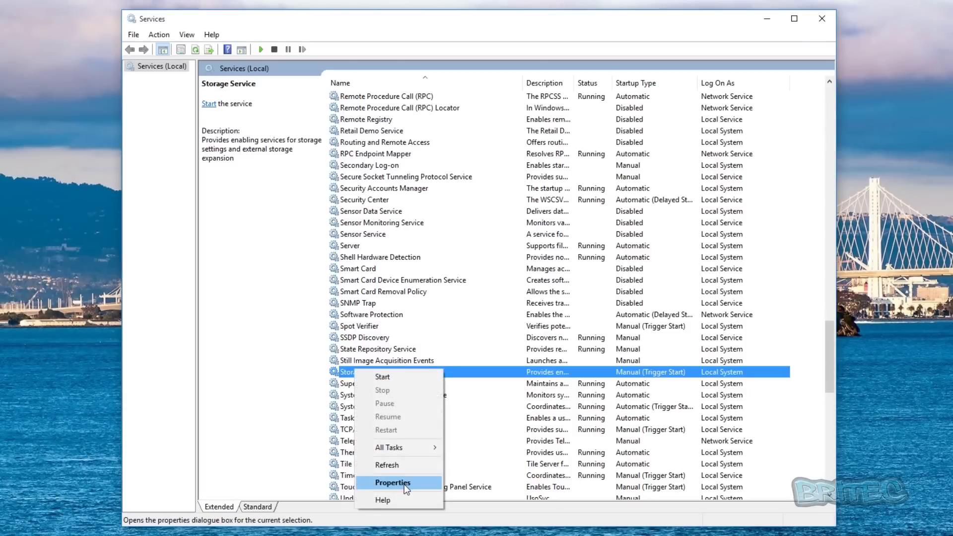
{"action": "left_click", "coordinate": [406, 482]}
{"action": "left_click", "coordinate": [453, 262]}
{"action": "left_click", "coordinate": [436, 297]}
{"action": "left_click", "coordinate": [574, 397]}
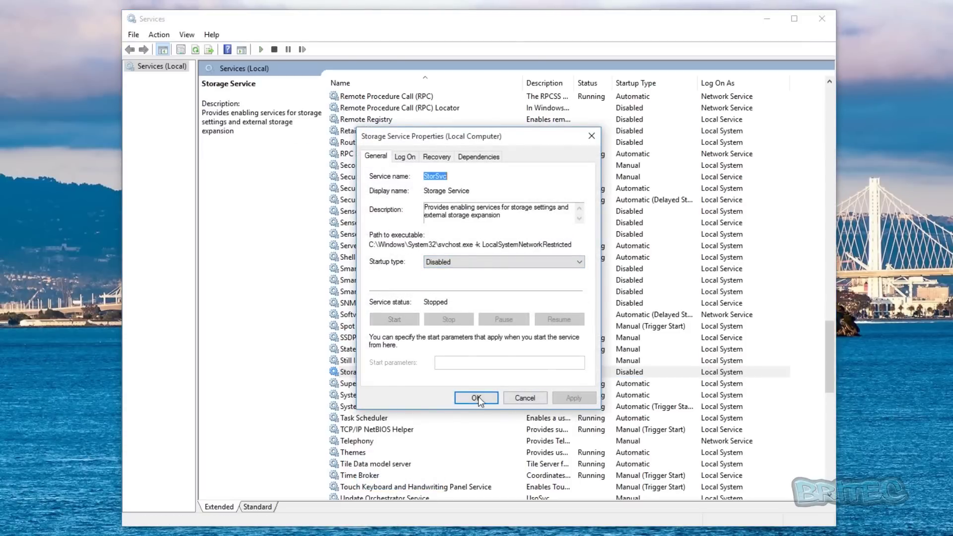
{"action": "left_click", "coordinate": [478, 398]}
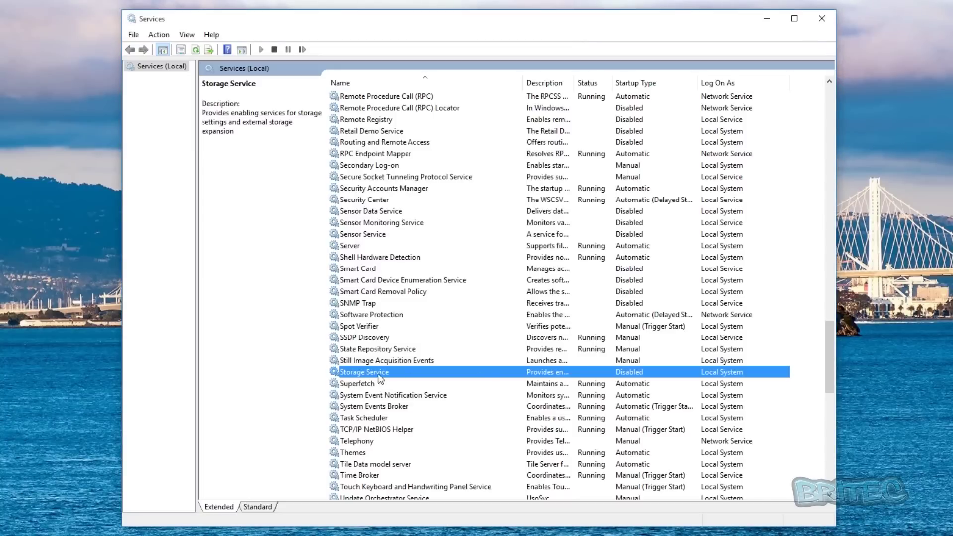
- Stop the Superfetch service, set its startup type to Disabled and apply the change
{"action": "left_click", "coordinate": [364, 383]}
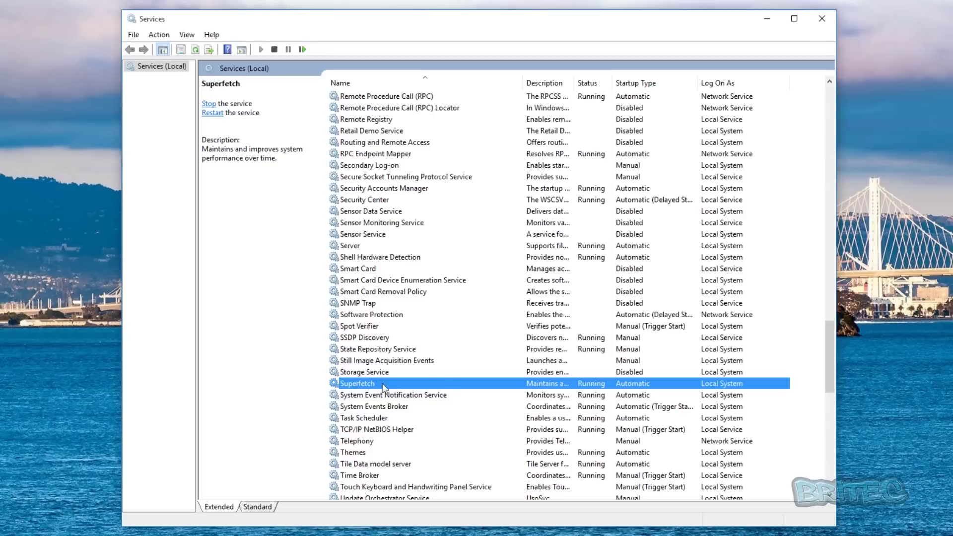
{"action": "right_click", "coordinate": [355, 384]}
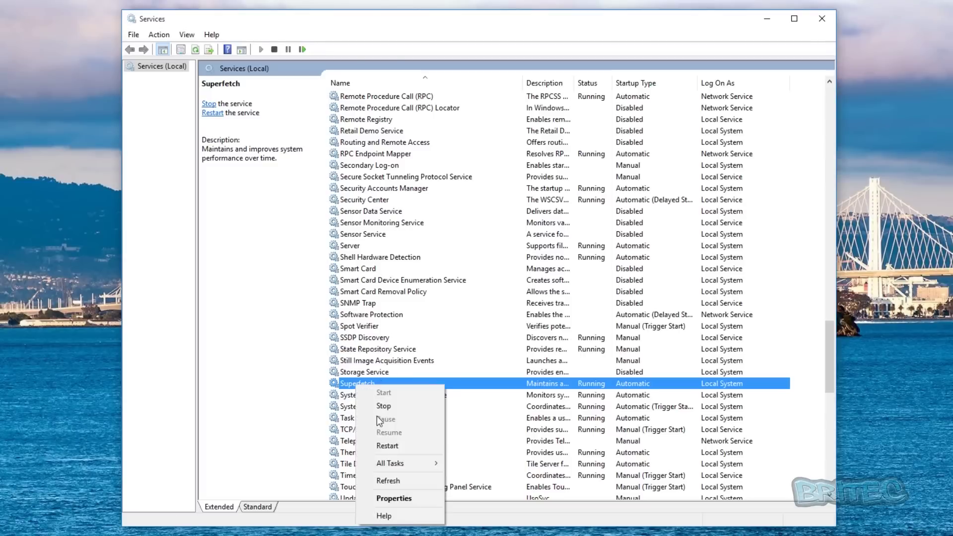
{"action": "left_click", "coordinate": [392, 498]}
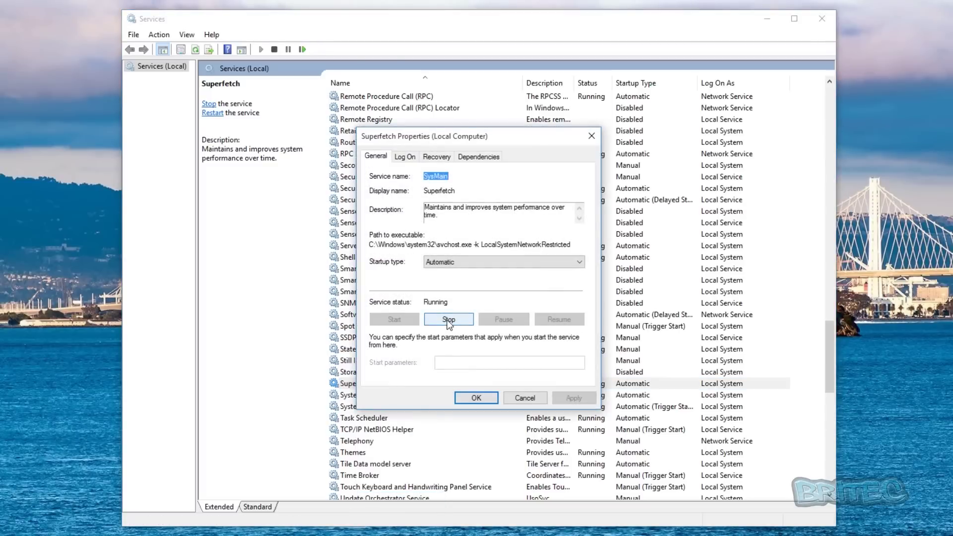
{"action": "left_click", "coordinate": [457, 321]}
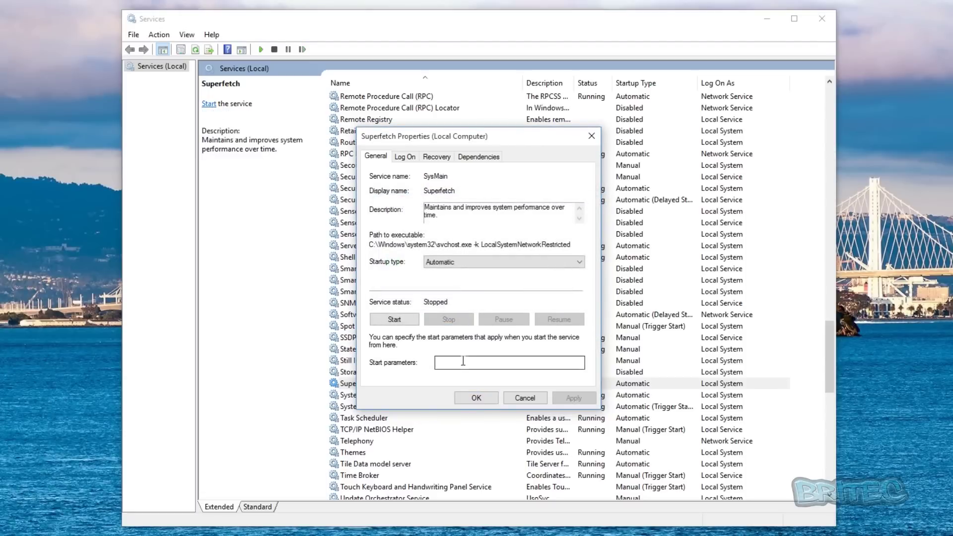
{"action": "left_click", "coordinate": [474, 263]}
{"action": "left_click", "coordinate": [455, 297]}
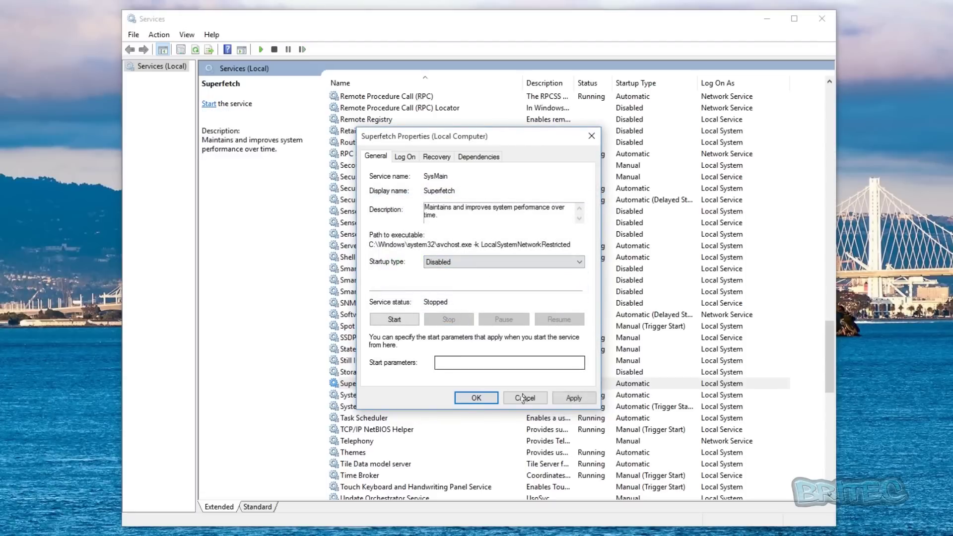
{"action": "left_click", "coordinate": [574, 398]}
{"action": "left_click", "coordinate": [475, 398]}
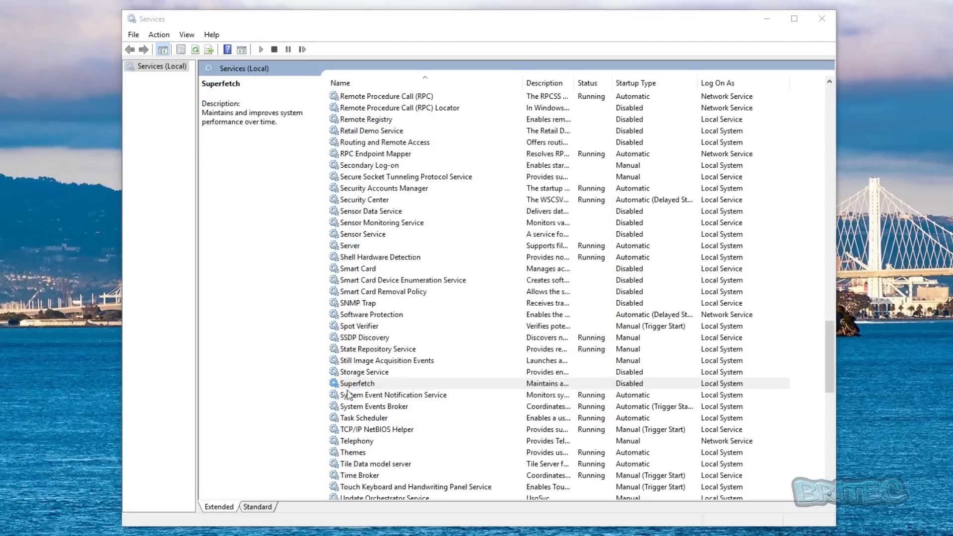
- Review the services from System Event Notification Service through Telephony and the entries that follow
{"action": "left_click", "coordinate": [349, 395]}
{"action": "key", "text": "Down"}
{"action": "key", "text": "Down"}
{"action": "key", "text": "Down"}
{"action": "key", "text": "Down"}
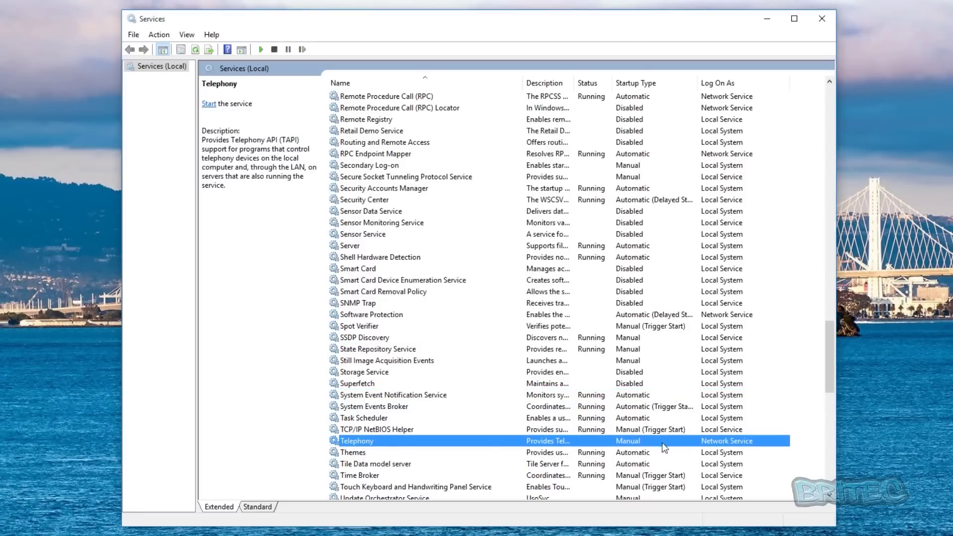
{"action": "scroll", "coordinate": [645, 439], "scroll_direction": "down", "scroll_amount": 6}
{"action": "scroll", "coordinate": [609, 439], "scroll_direction": "down", "scroll_amount": 3}
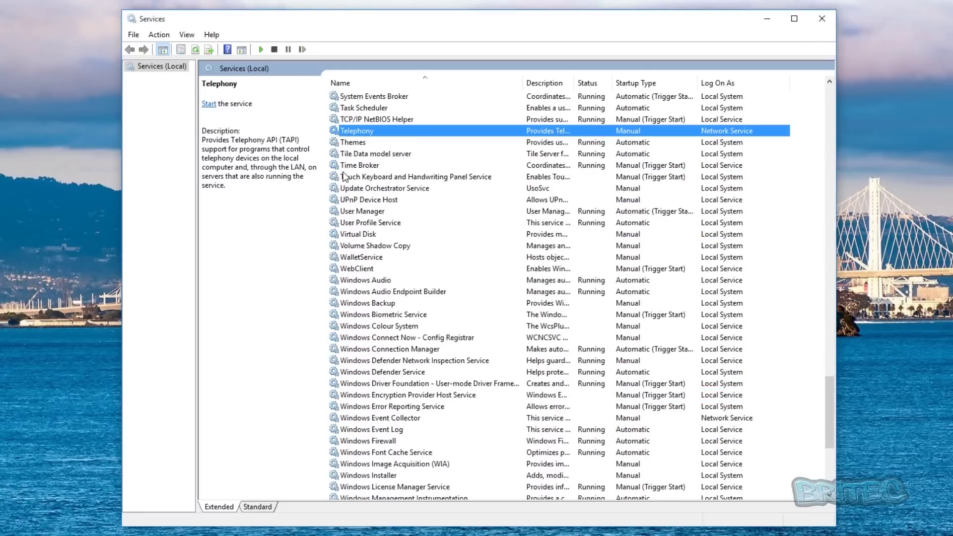
- Set the startup type of the Touch Keyboard and Handwriting Panel Service to Disabled and apply the change
{"action": "left_click", "coordinate": [352, 180]}
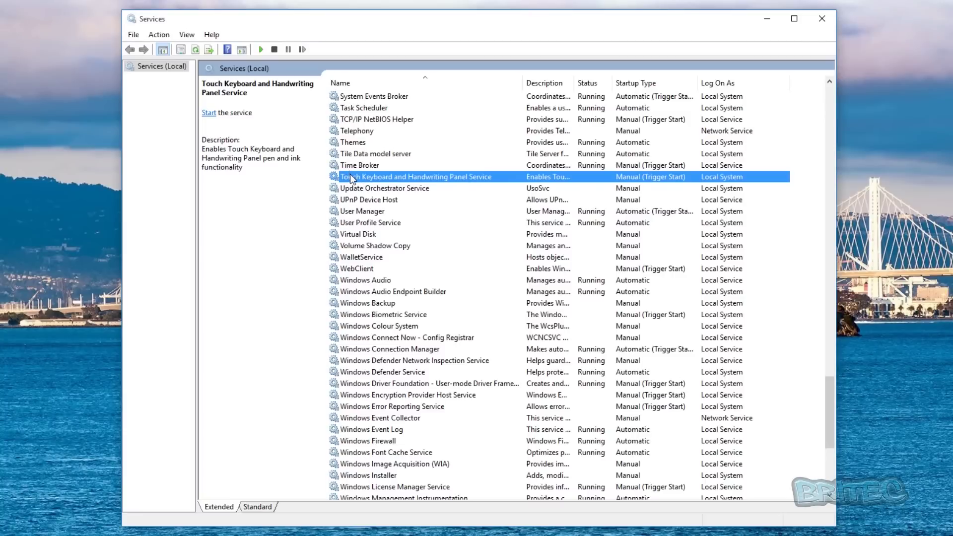
{"action": "right_click", "coordinate": [351, 174]}
{"action": "left_click", "coordinate": [373, 288]}
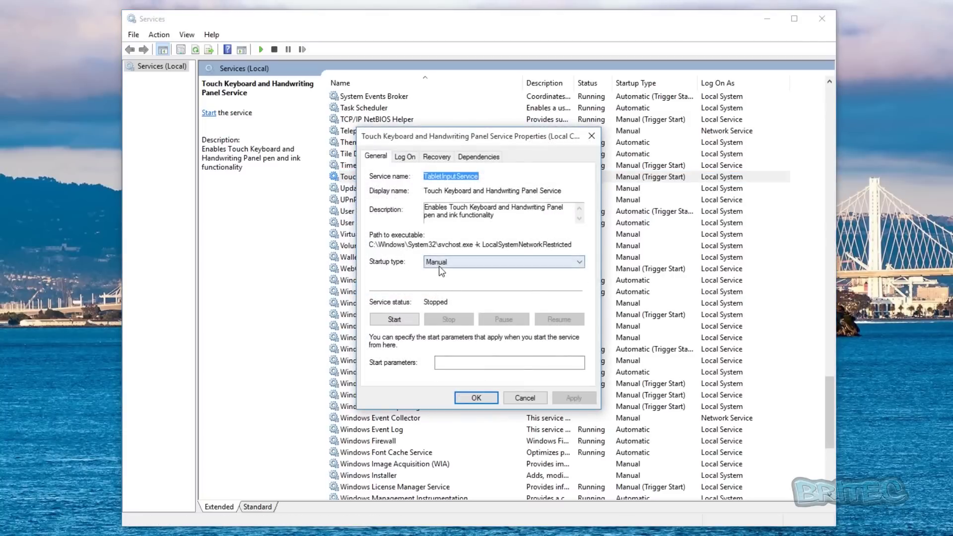
{"action": "left_click", "coordinate": [449, 262]}
{"action": "left_click", "coordinate": [449, 296]}
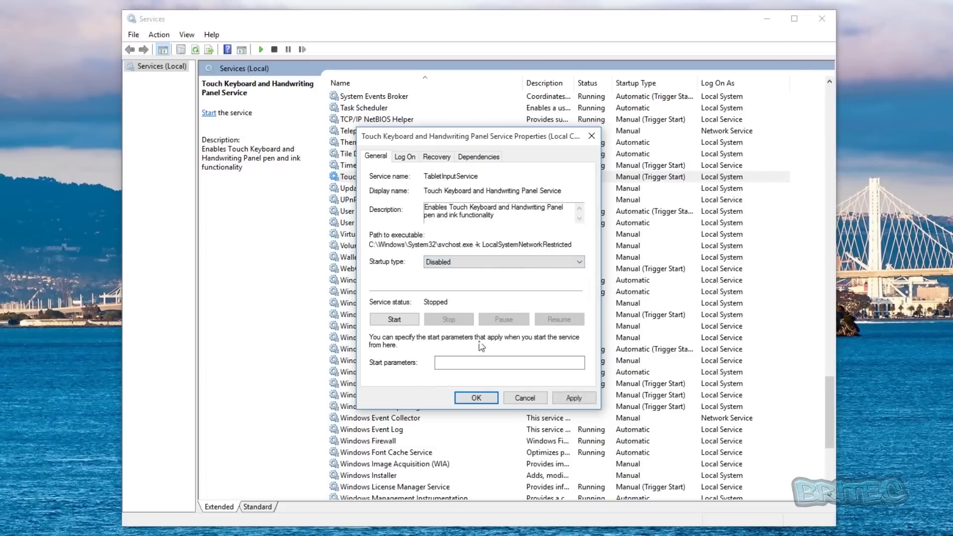
{"action": "left_click", "coordinate": [582, 402]}
{"action": "left_click", "coordinate": [478, 400]}
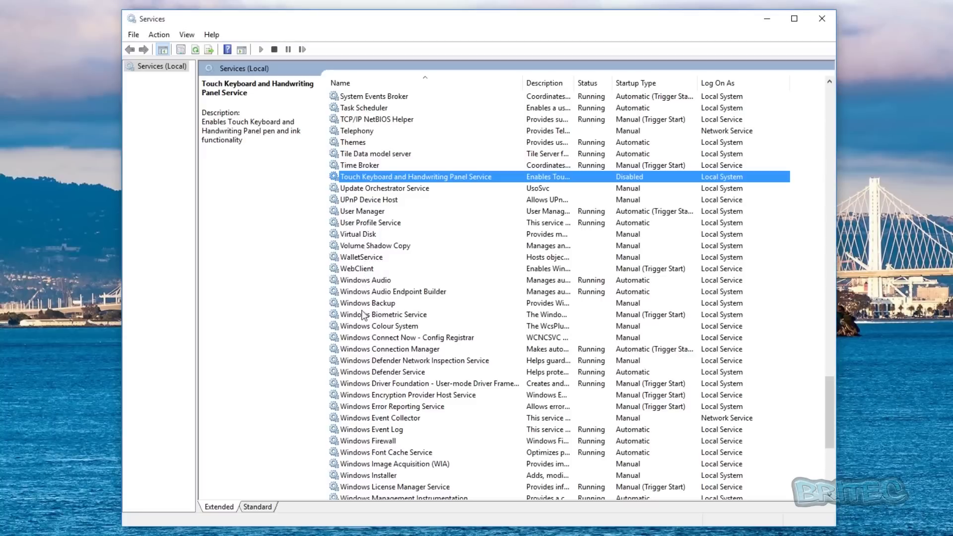
- Set the startup type of the Windows Biometric Service to Disabled and apply the change
{"action": "scroll", "coordinate": [364, 330], "scroll_direction": "down", "scroll_amount": 2}
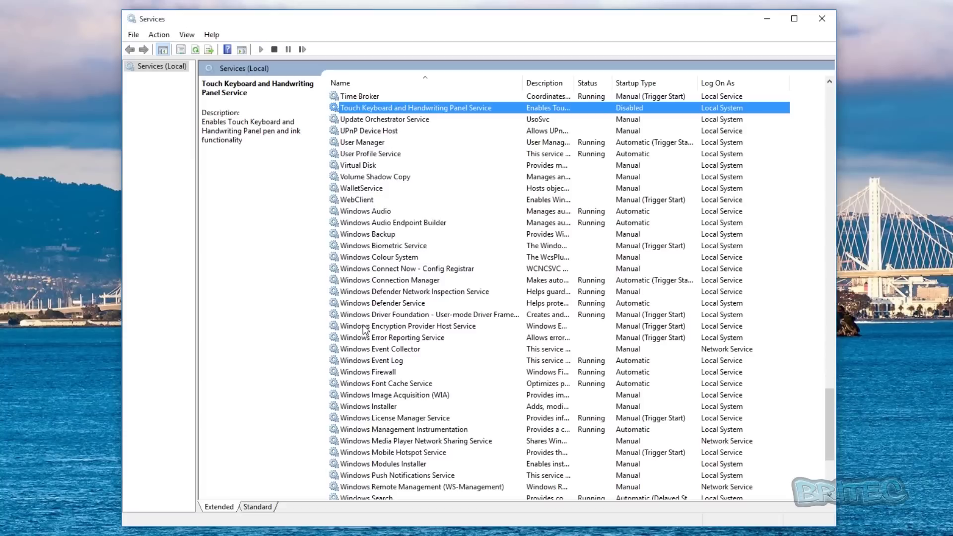
{"action": "left_click", "coordinate": [380, 246]}
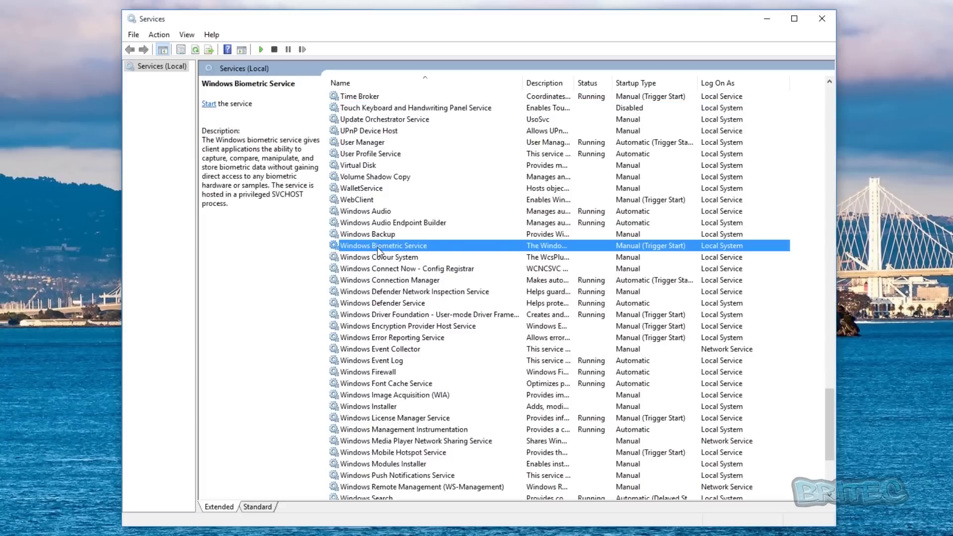
{"action": "right_click", "coordinate": [377, 247]}
{"action": "left_click", "coordinate": [406, 363]}
{"action": "left_click", "coordinate": [442, 259]}
{"action": "left_click", "coordinate": [438, 300]}
{"action": "left_click", "coordinate": [443, 262]}
{"action": "left_click", "coordinate": [444, 300]}
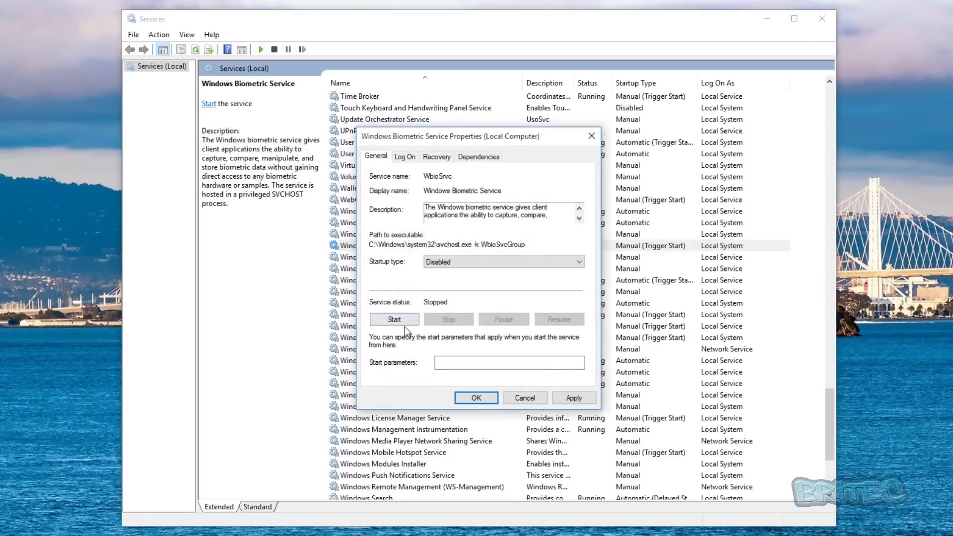
{"action": "left_click", "coordinate": [575, 400]}
{"action": "left_click", "coordinate": [476, 398]}
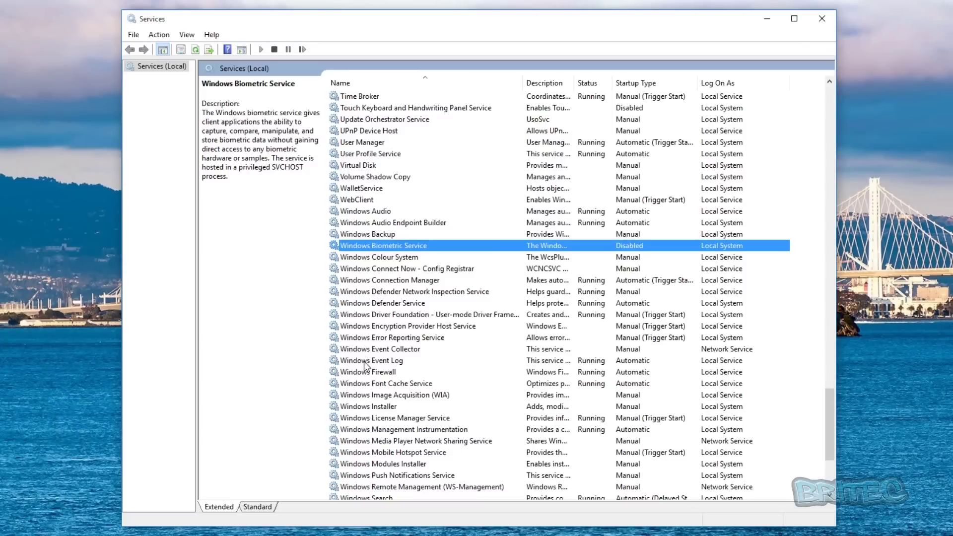
- Set the startup type of the Windows Connect Now - Config Registrar service to Disabled and apply the change
{"action": "left_click", "coordinate": [352, 279]}
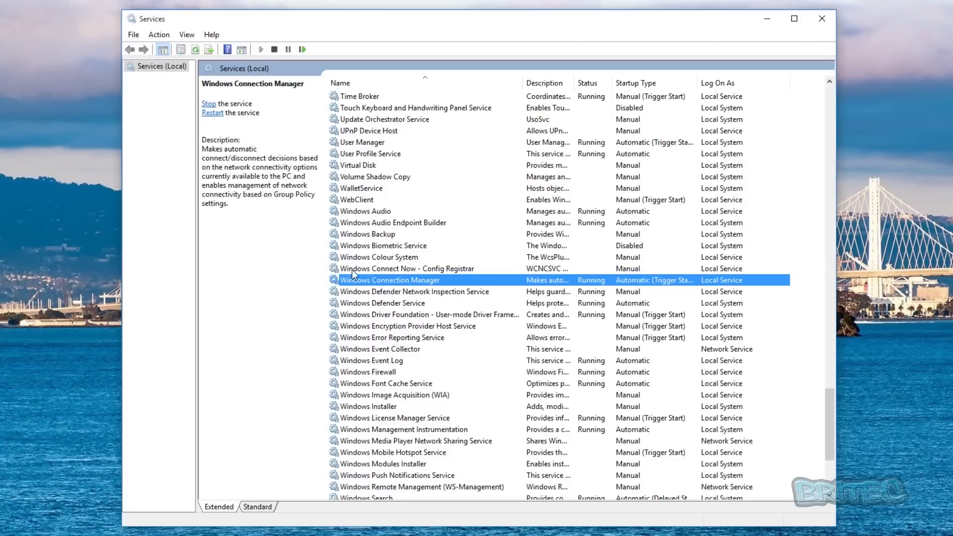
{"action": "left_click", "coordinate": [352, 270]}
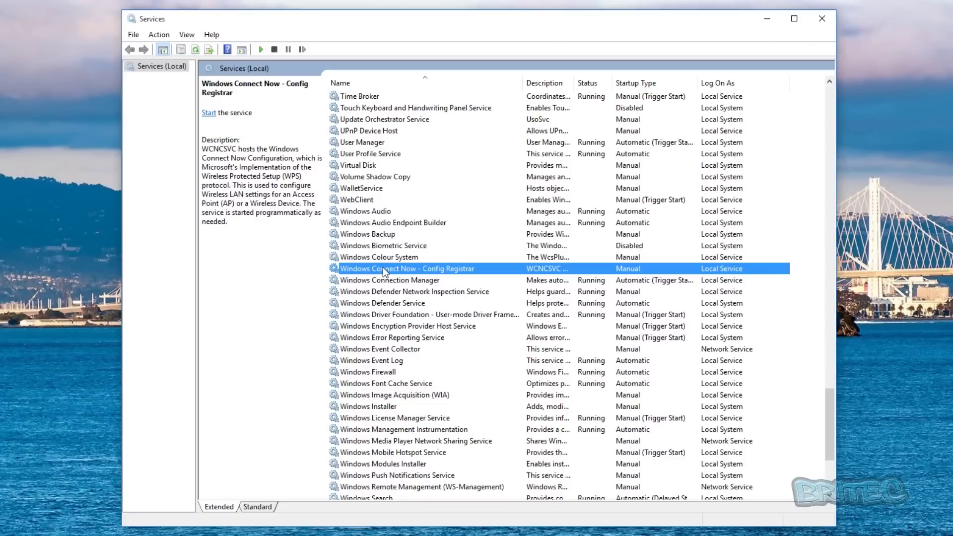
{"action": "right_click", "coordinate": [382, 267]}
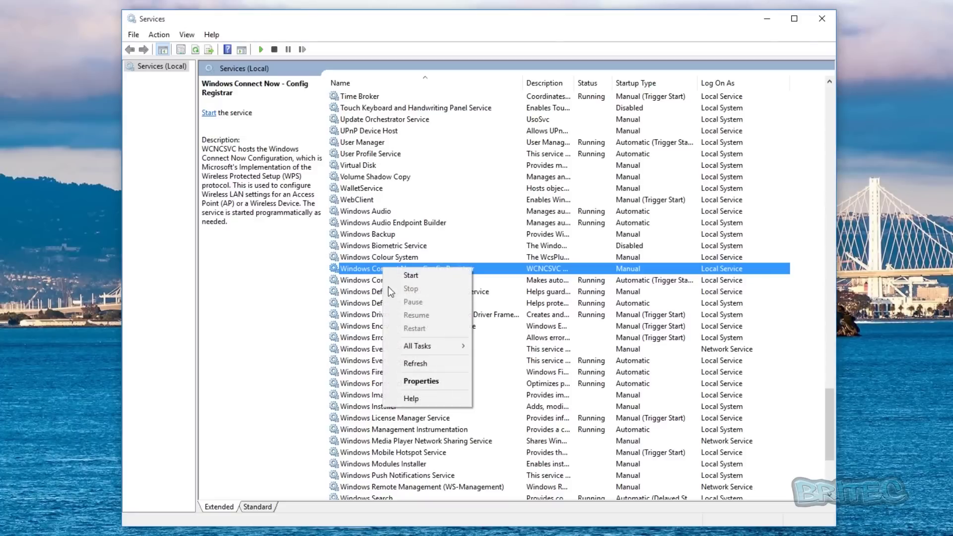
{"action": "left_click", "coordinate": [427, 382]}
{"action": "left_click", "coordinate": [460, 260]}
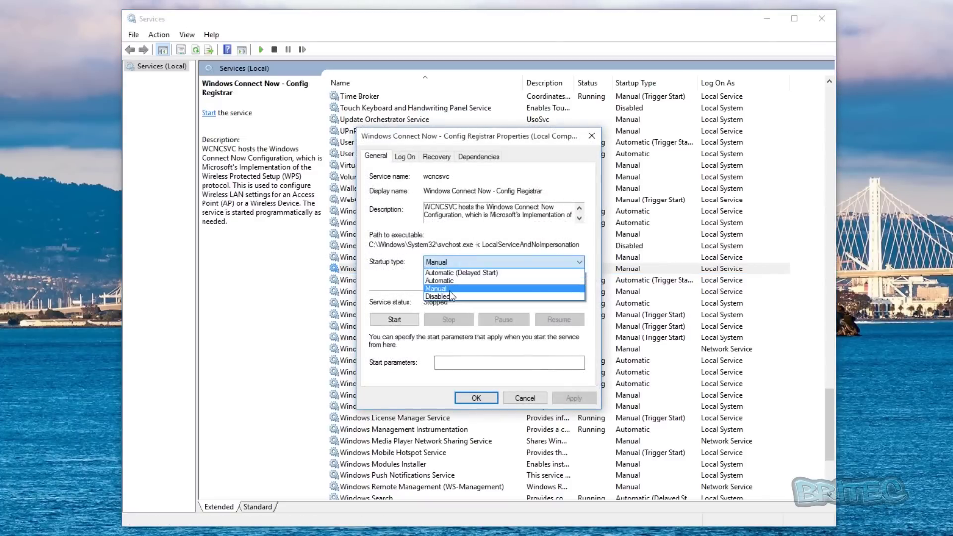
{"action": "left_click", "coordinate": [447, 297]}
{"action": "left_click", "coordinate": [573, 400]}
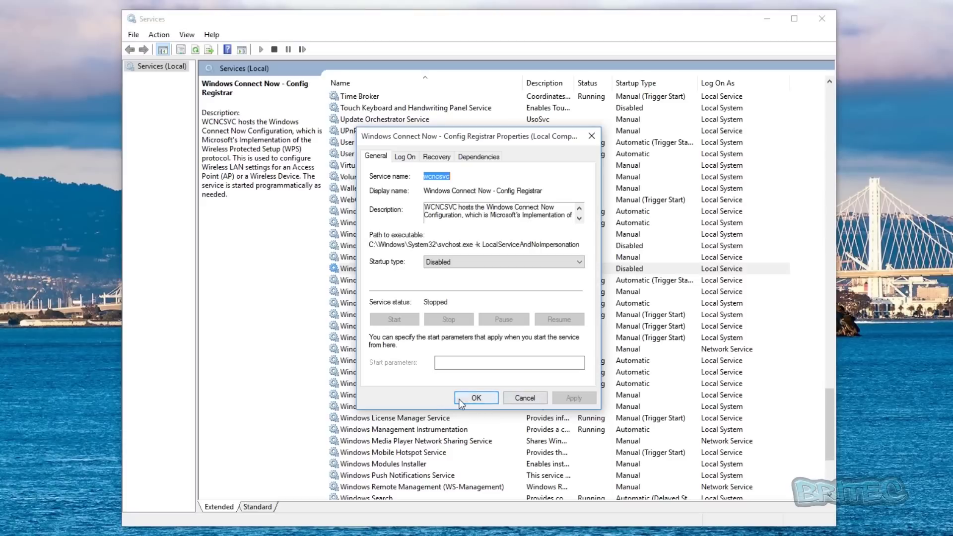
{"action": "left_click", "coordinate": [460, 400]}
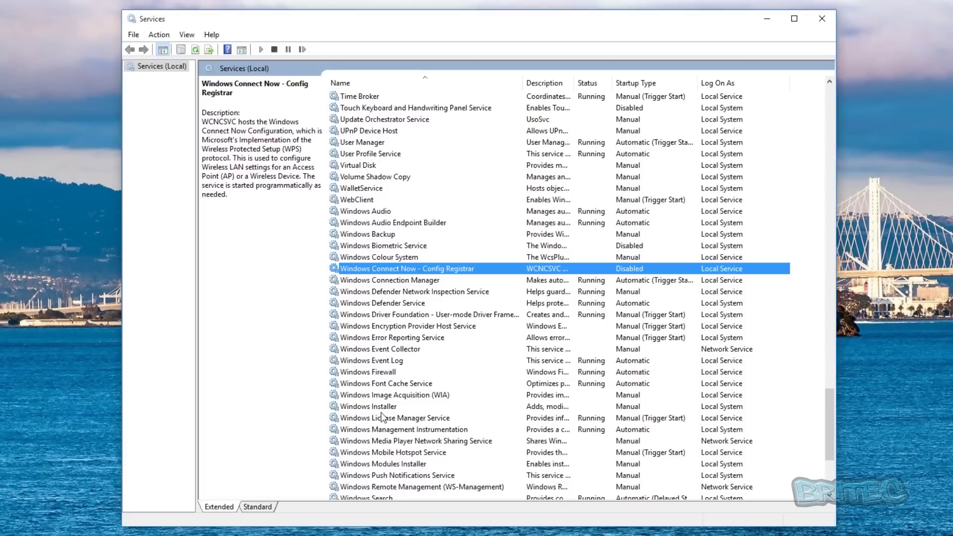
- Set the startup type of the Windows Media Player Network Sharing Service to Disabled and apply the change
{"action": "scroll", "coordinate": [382, 419], "scroll_direction": "down", "scroll_amount": 5}
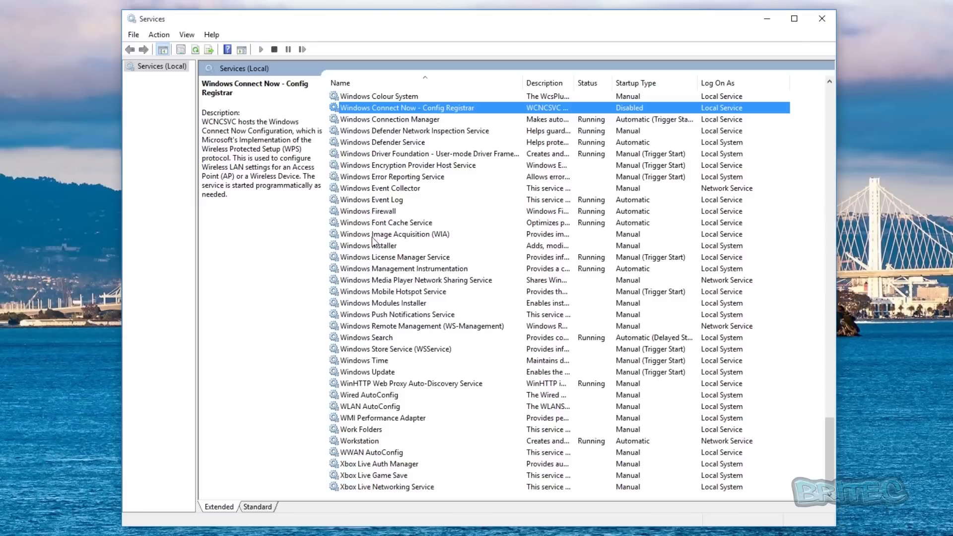
{"action": "left_click", "coordinate": [368, 281]}
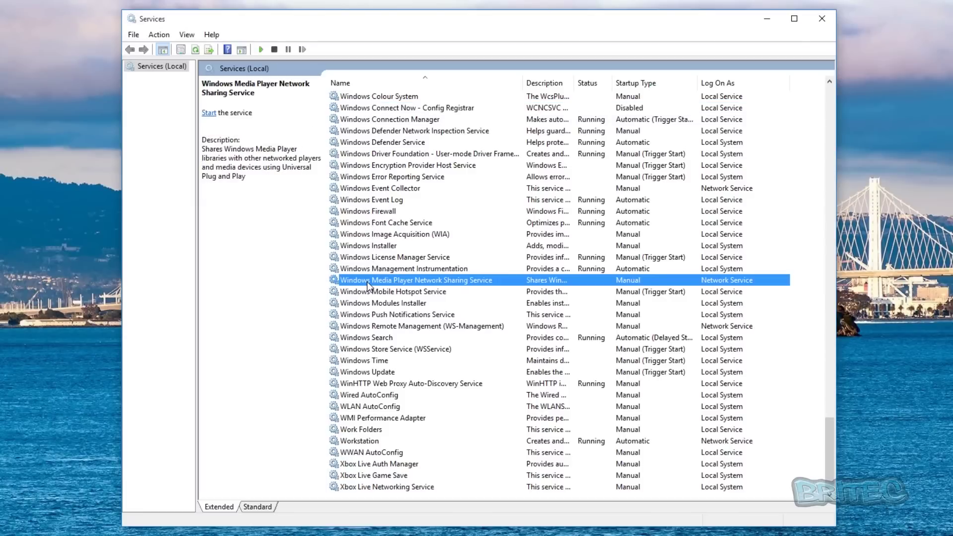
{"action": "right_click", "coordinate": [368, 280]}
{"action": "left_click", "coordinate": [394, 395]}
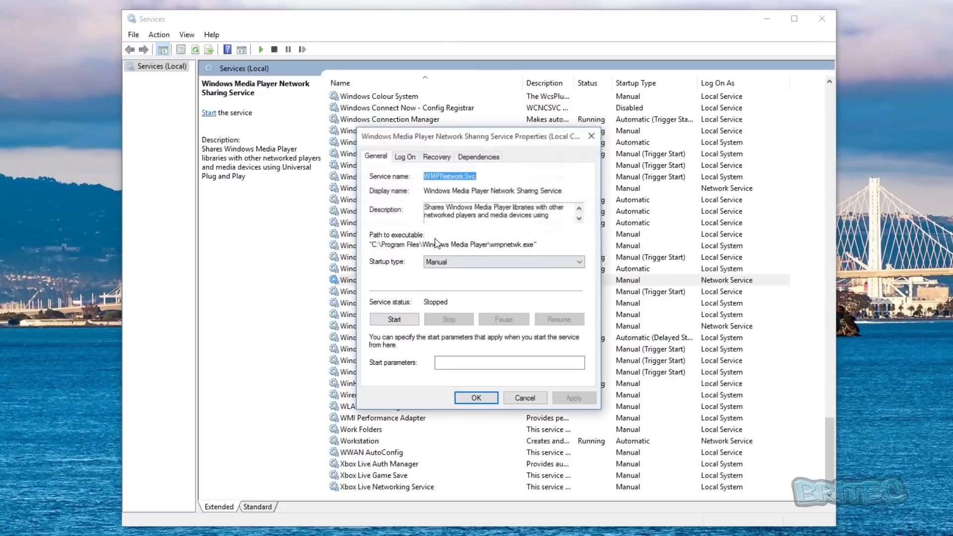
{"action": "left_click", "coordinate": [443, 264]}
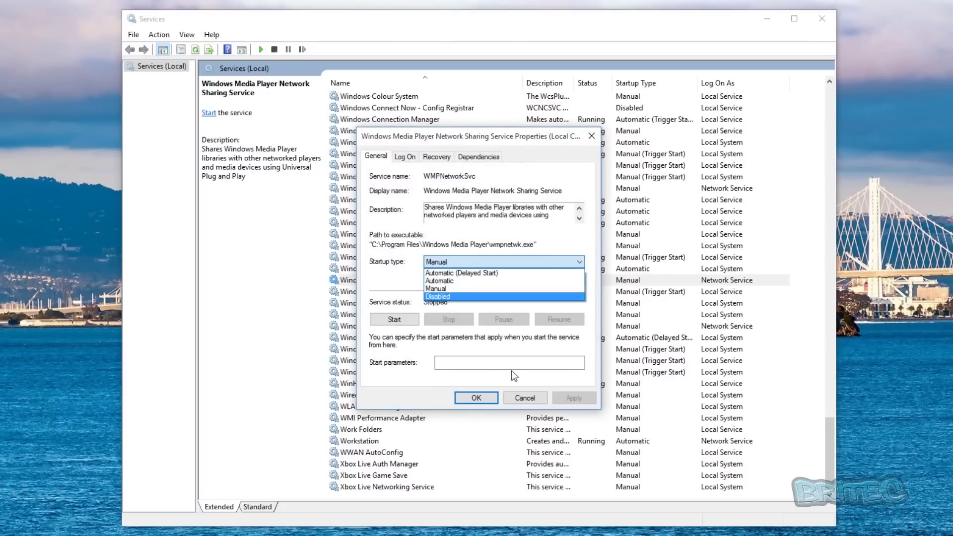
{"action": "left_click", "coordinate": [458, 298]}
{"action": "left_click", "coordinate": [568, 398]}
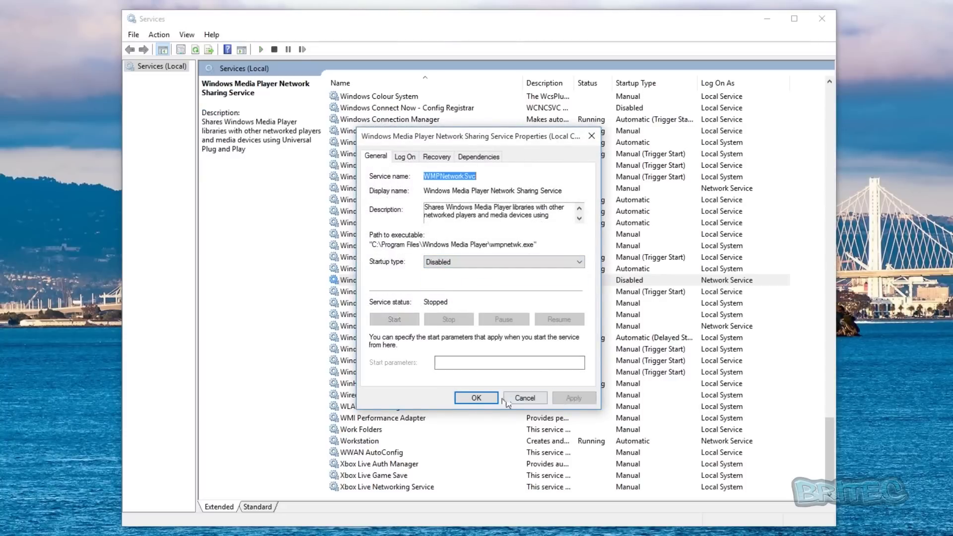
{"action": "left_click", "coordinate": [460, 402]}
- Set the startup type of the Xbox Live Auth Manager service to Disabled and apply the change
{"action": "left_click", "coordinate": [344, 463]}
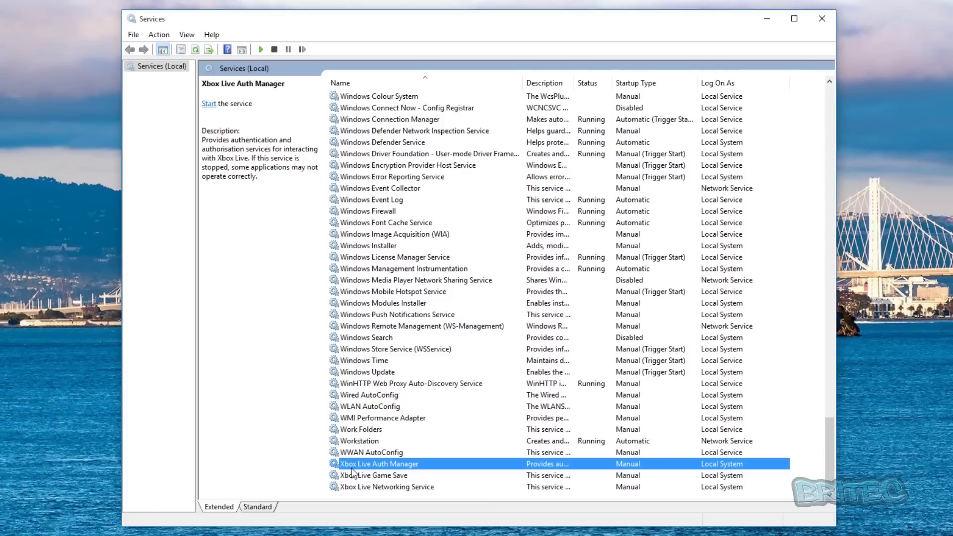
{"action": "right_click", "coordinate": [397, 465]}
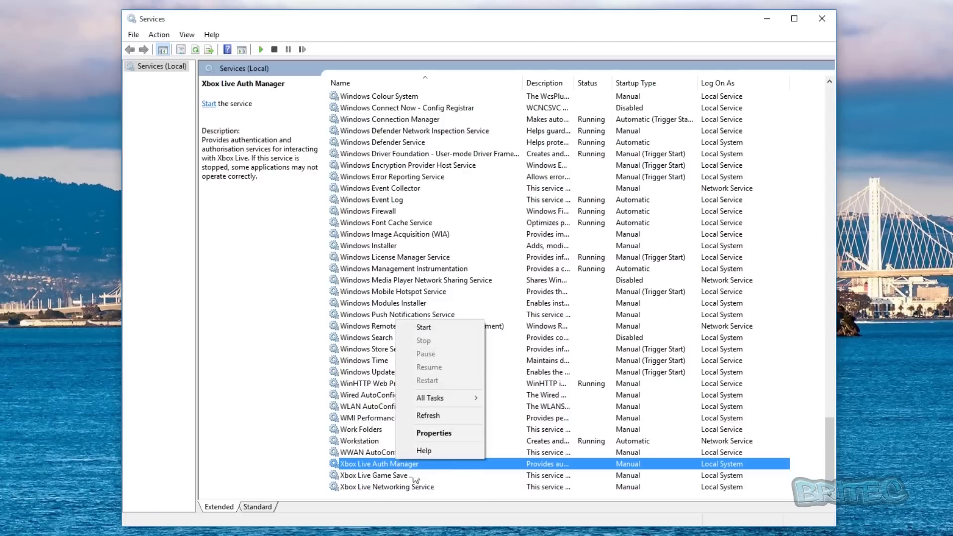
{"action": "left_click", "coordinate": [433, 433]}
{"action": "left_click", "coordinate": [447, 264]}
{"action": "left_click", "coordinate": [444, 303]}
{"action": "left_click", "coordinate": [572, 400]}
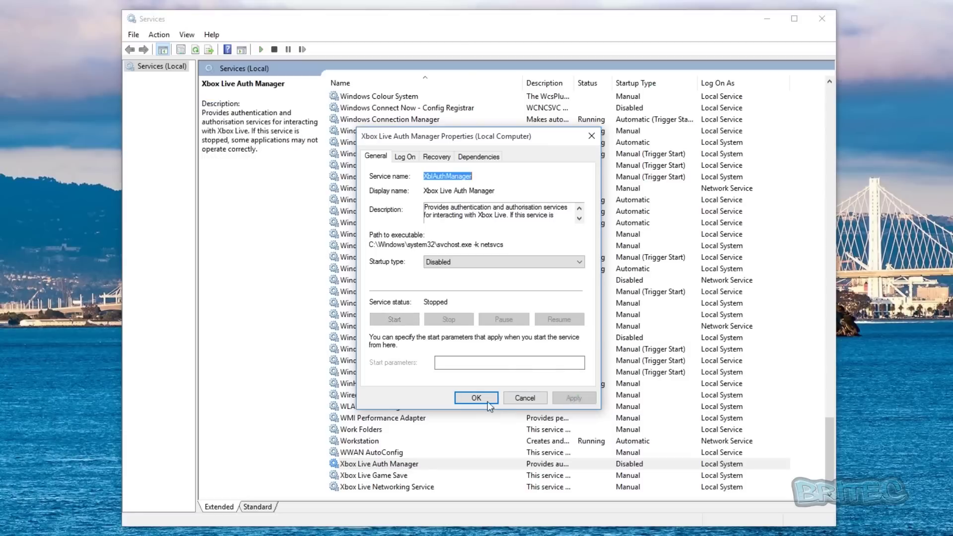
{"action": "left_click", "coordinate": [472, 400]}
- Set the startup type of the Xbox Live Game Save service to Disabled and apply the change
{"action": "left_click", "coordinate": [352, 476]}
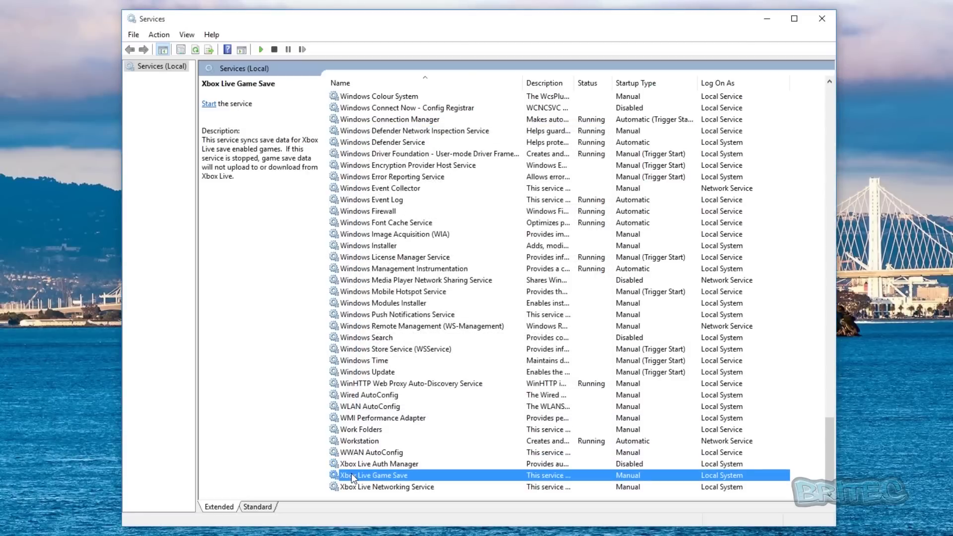
{"action": "right_click", "coordinate": [355, 475]}
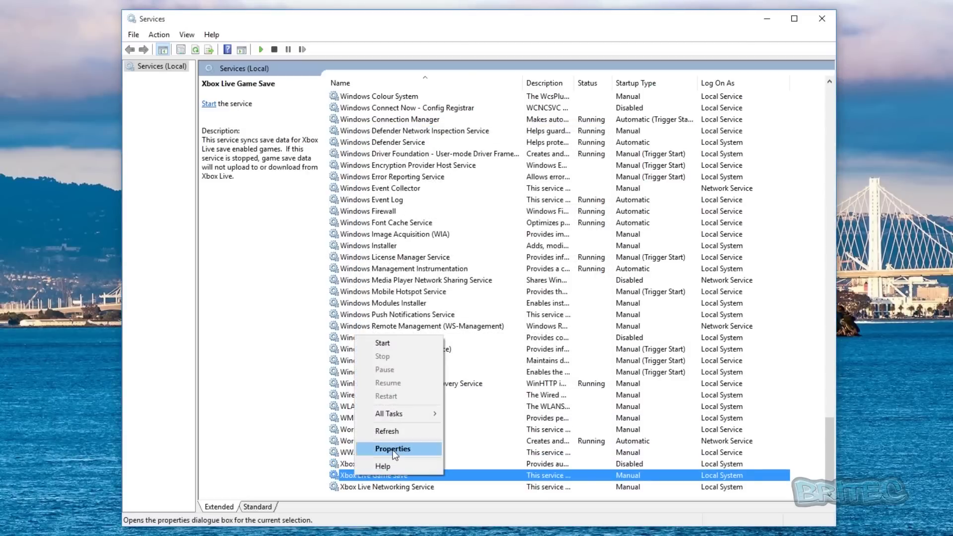
{"action": "left_click", "coordinate": [390, 449]}
{"action": "left_click", "coordinate": [455, 262]}
{"action": "left_click", "coordinate": [449, 297]}
{"action": "left_click", "coordinate": [573, 398]}
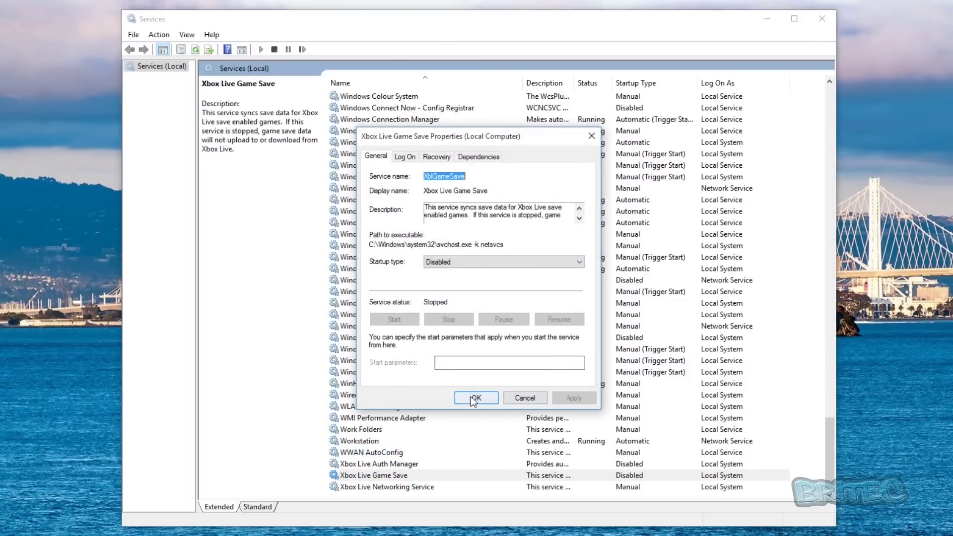
{"action": "left_click", "coordinate": [476, 398]}
- Set the startup type of the Xbox Live Networking Service to Disabled and apply the change
{"action": "left_click", "coordinate": [387, 488]}
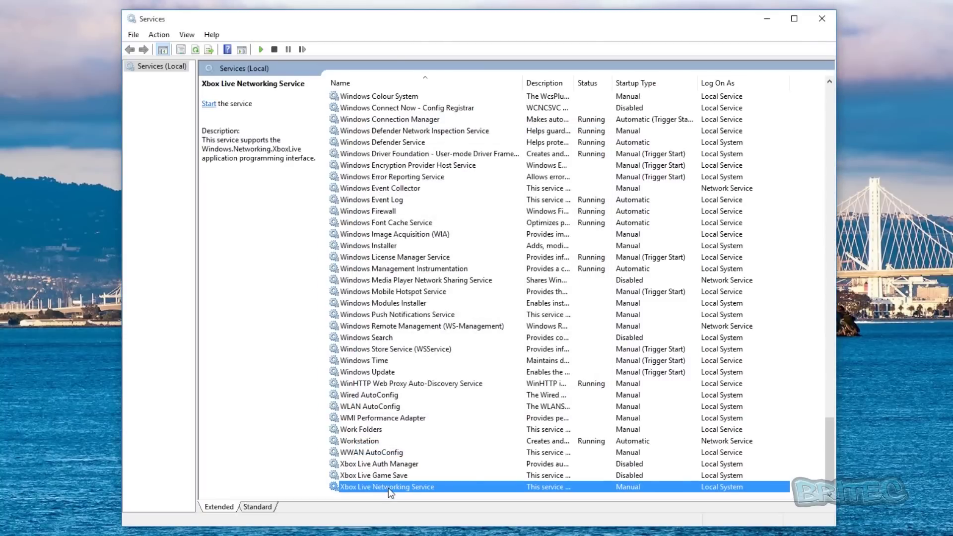
{"action": "right_click", "coordinate": [388, 487]}
{"action": "left_click", "coordinate": [430, 461]}
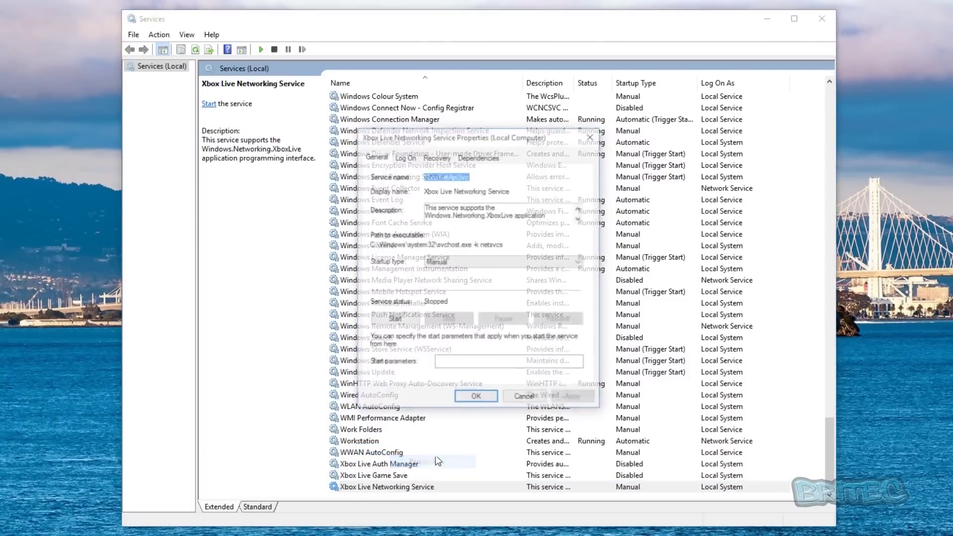
{"action": "left_click", "coordinate": [472, 263]}
{"action": "left_click", "coordinate": [475, 301]}
{"action": "left_click", "coordinate": [558, 397]}
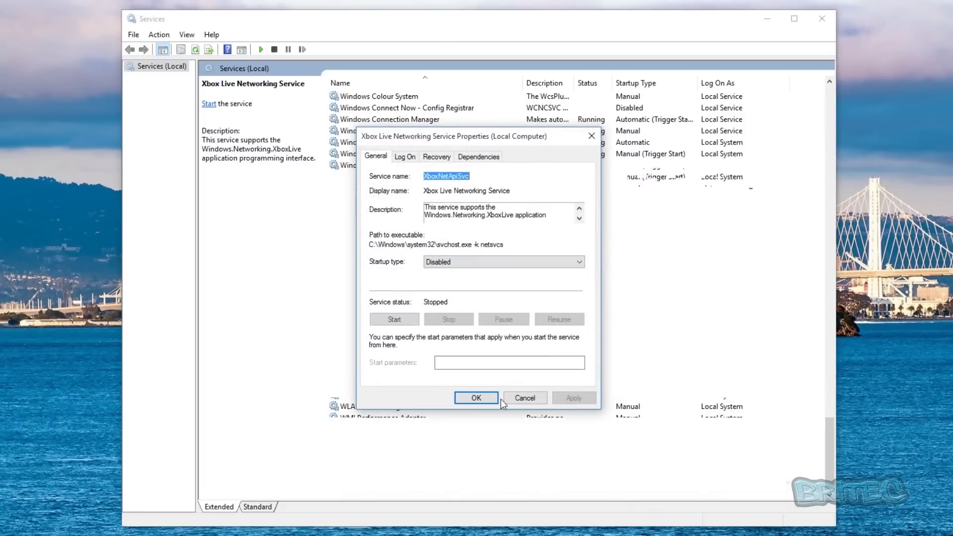
{"action": "left_click", "coordinate": [471, 398]}
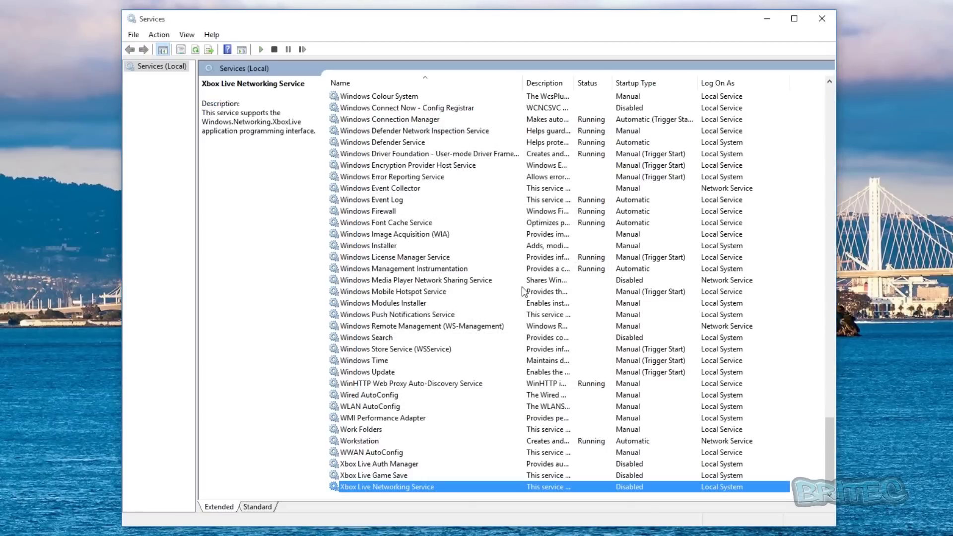
- Return to the beginning of the services list and close the Services window
{"action": "scroll", "coordinate": [511, 419], "scroll_direction": "up", "scroll_amount": 14}
{"action": "left_click_drag", "start_coordinate": [829, 408], "coordinate": [828, 121]}
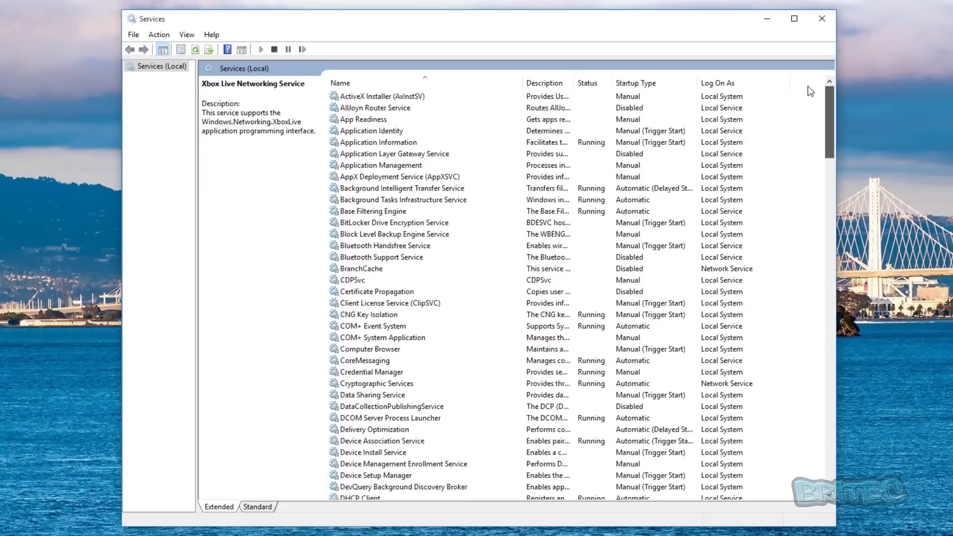
{"action": "left_click", "coordinate": [820, 20]}
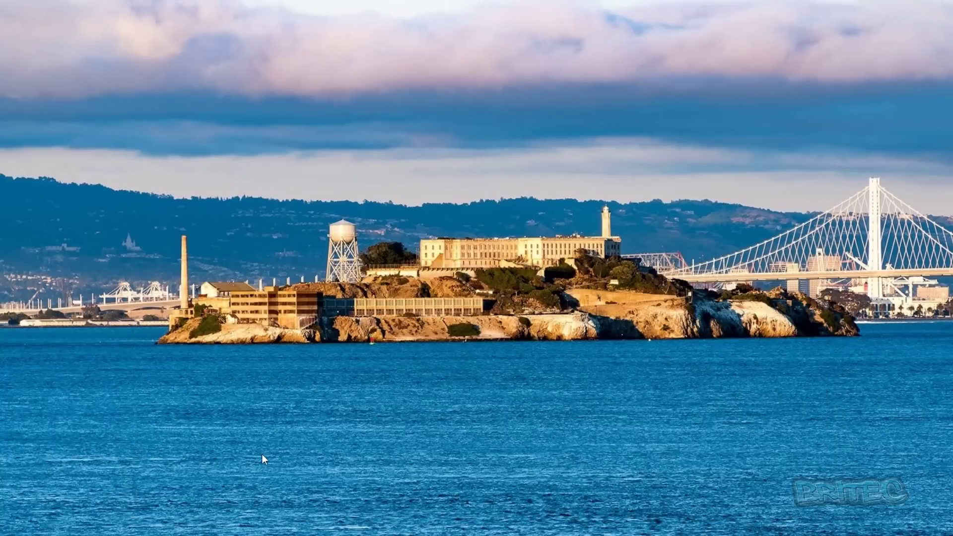